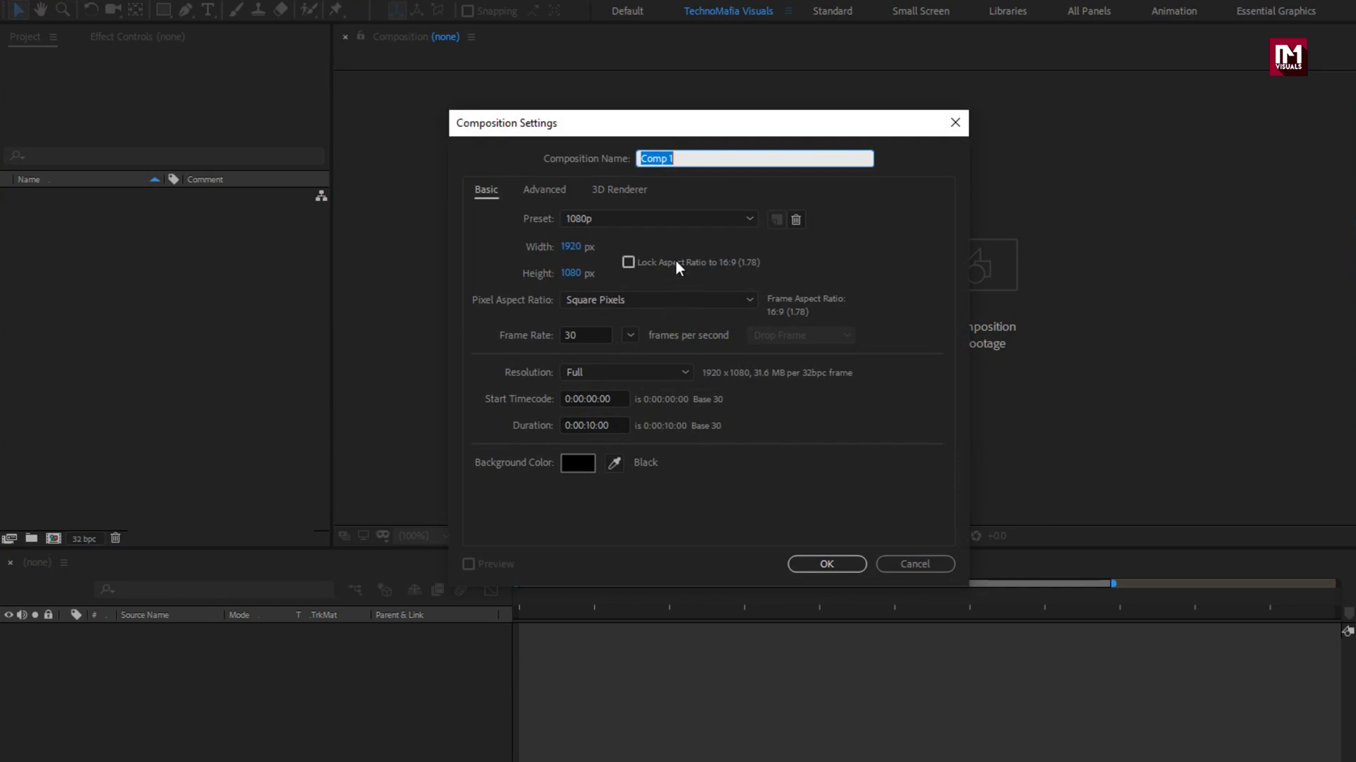
Create a 1920 x 1080, 30 fps composition named Title with a duration of 0:00:02:00.
{"action": "type", "text": "Title"}
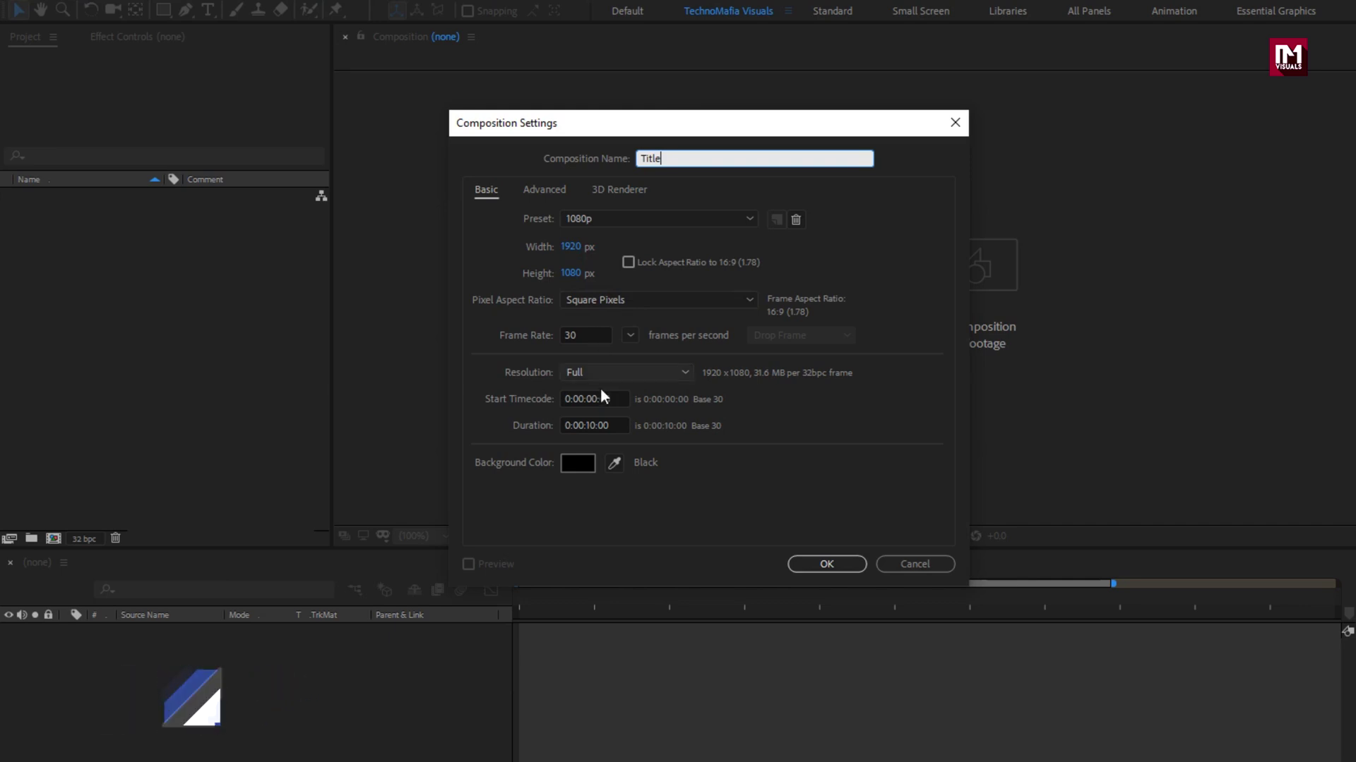
{"action": "double_click", "coordinate": [597, 427]}
{"action": "key", "text": "BackSpace"}
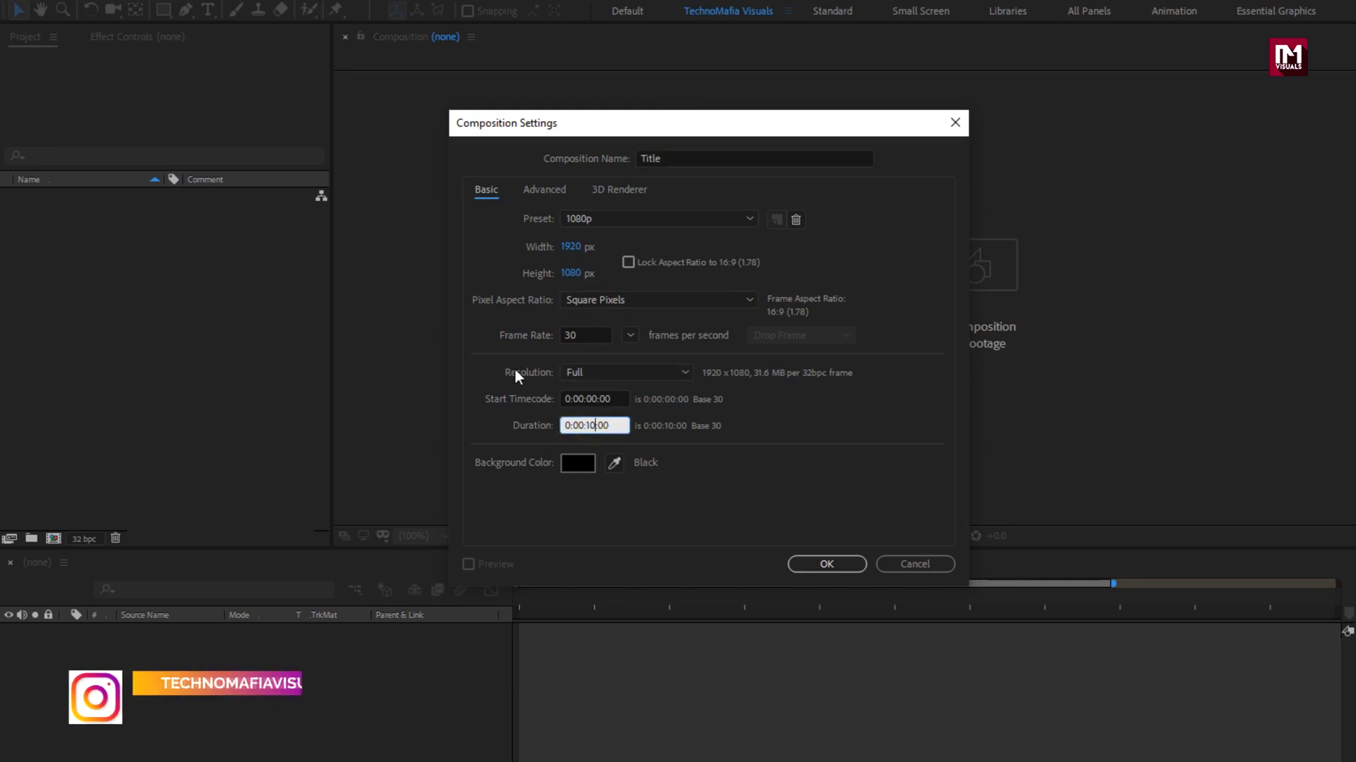
{"action": "type", "text": "02"}
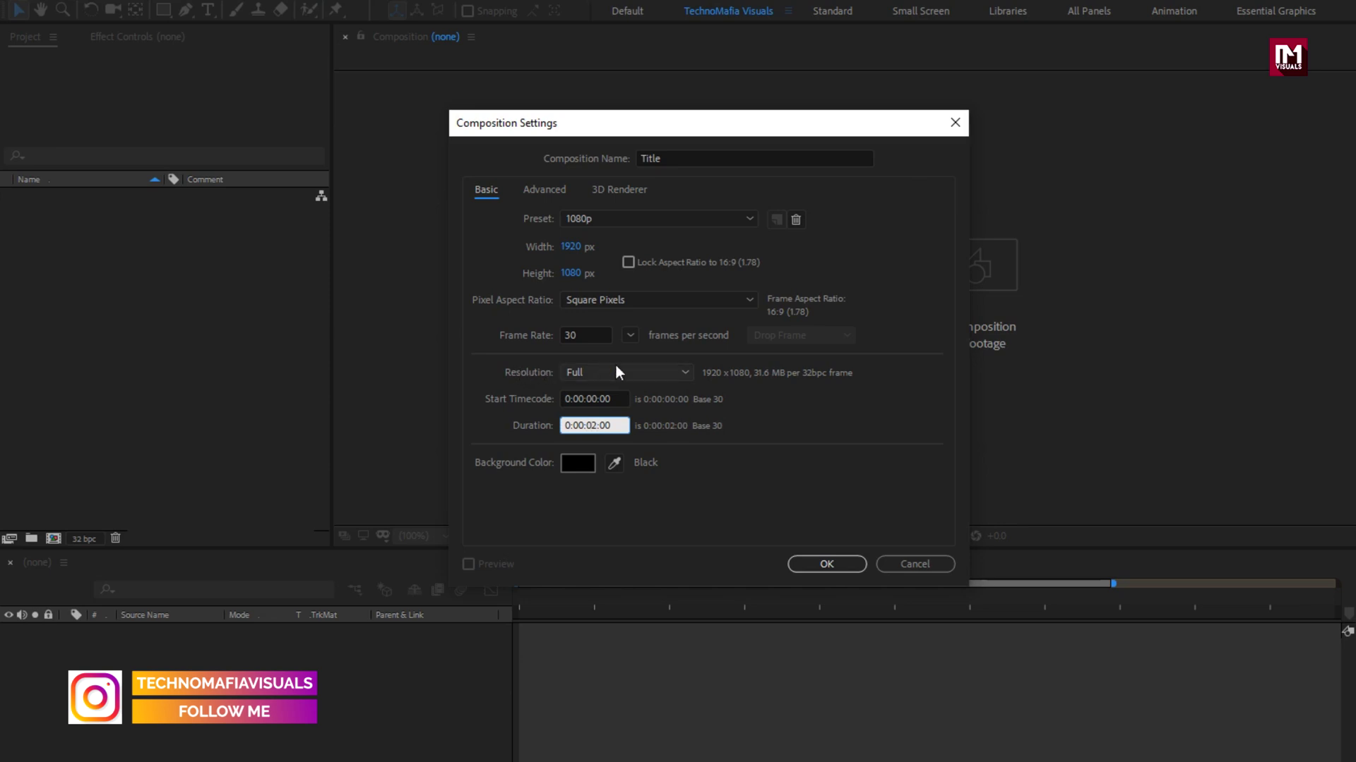
{"action": "left_click", "coordinate": [826, 563]}
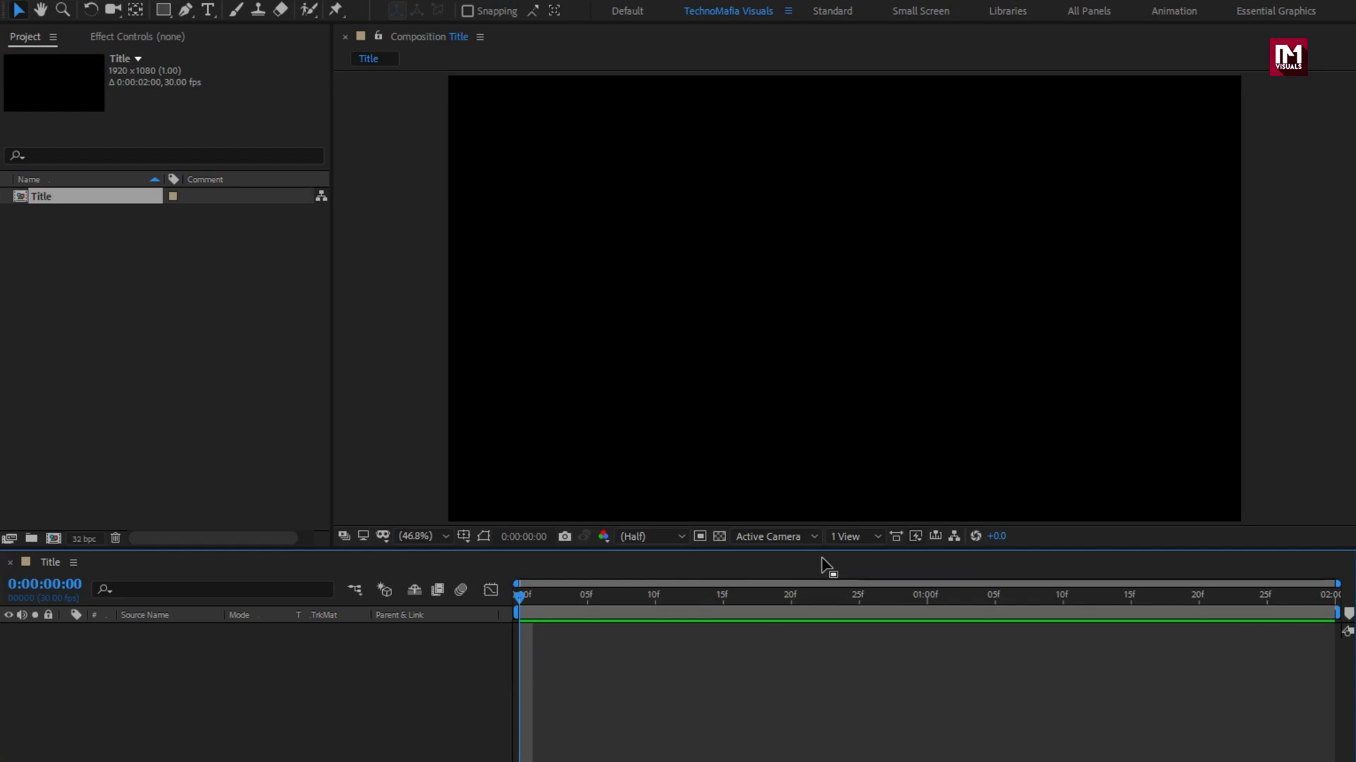
Add a horizontal text layer reading MOTION to the composition.
{"action": "left_click", "coordinate": [212, 13]}
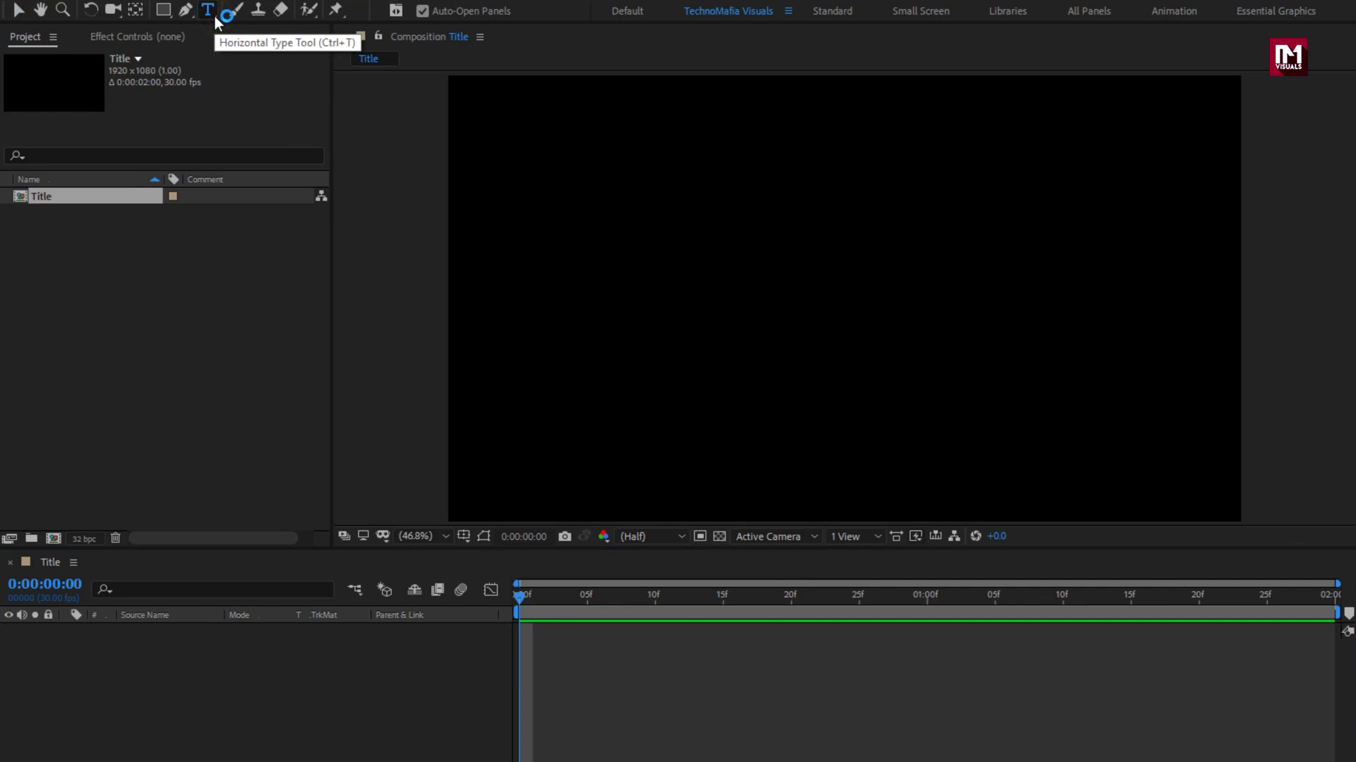
{"action": "left_click", "coordinate": [687, 264]}
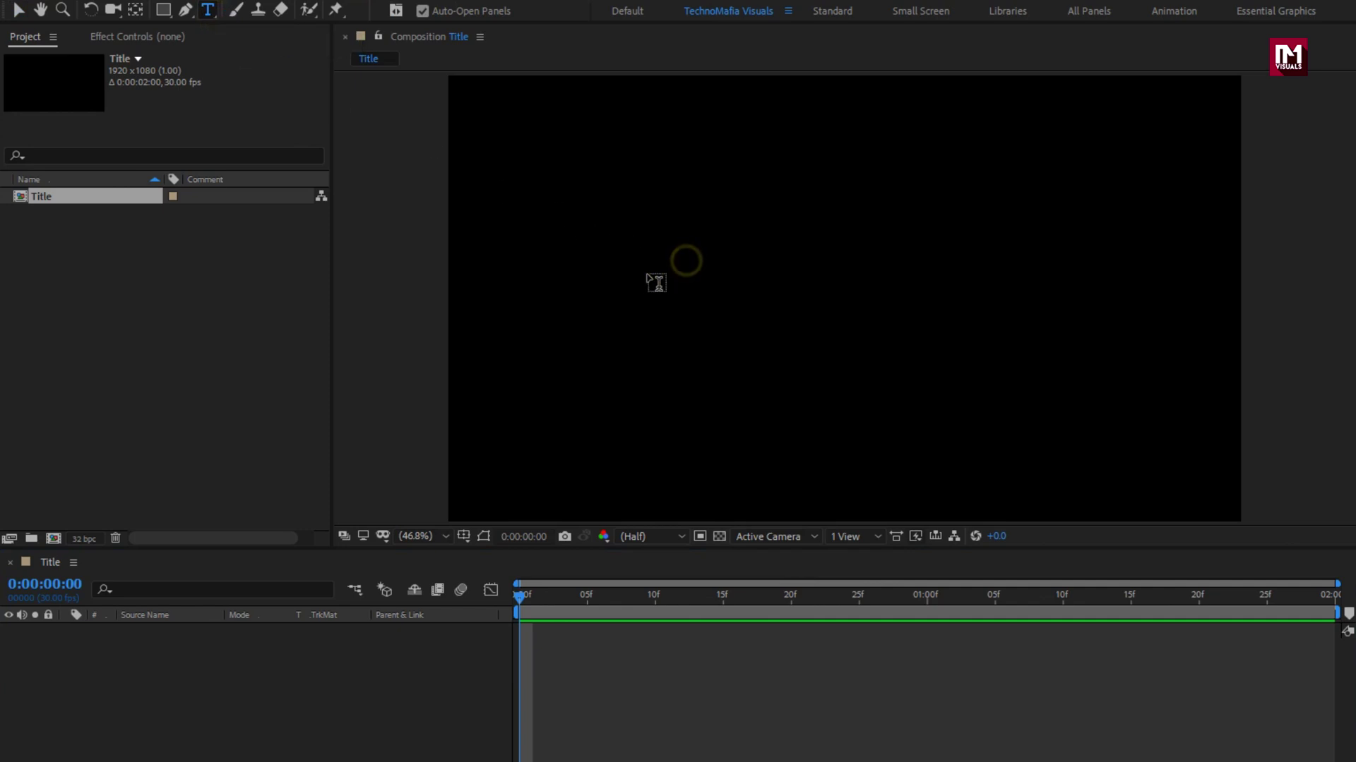
{"action": "type", "text": "M"}
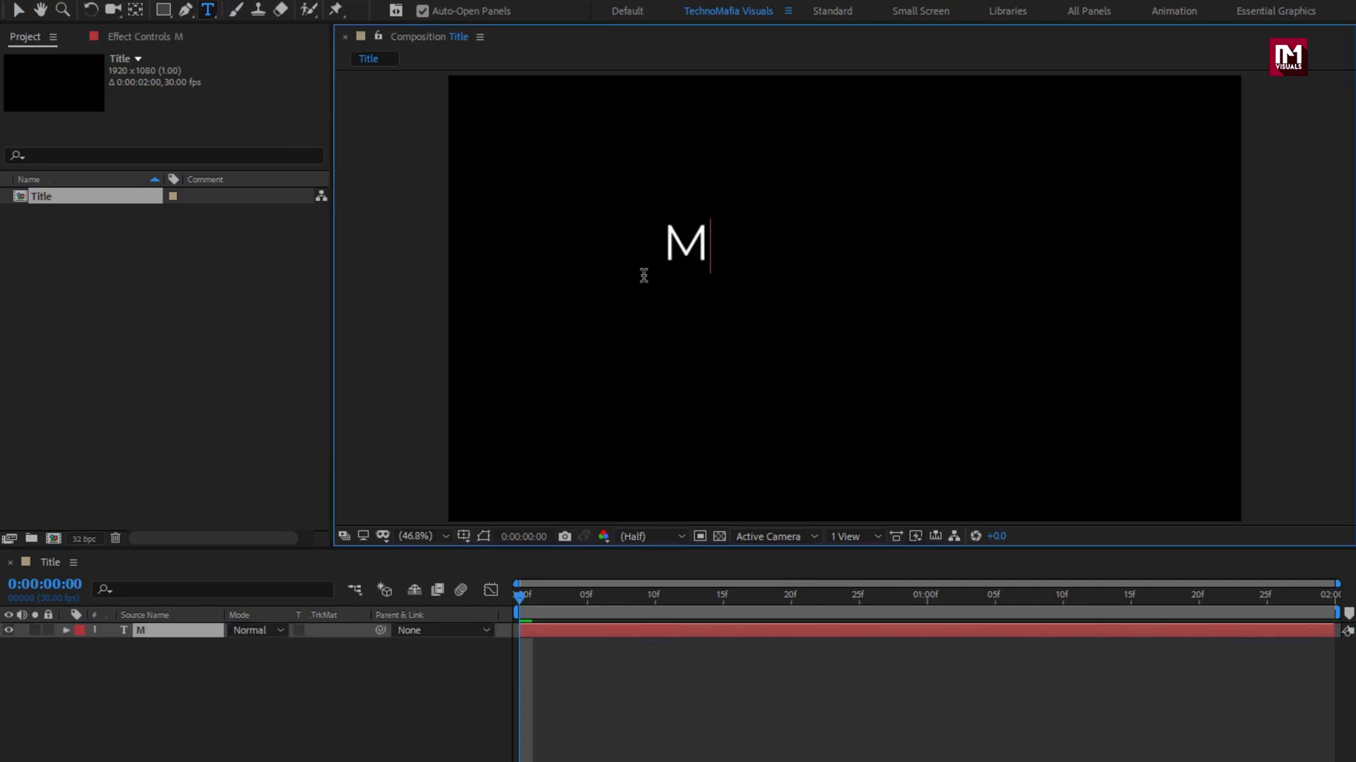
{"action": "type", "text": "OTION"}
{"action": "key", "text": "Escape"}
{"action": "key", "text": "v"}
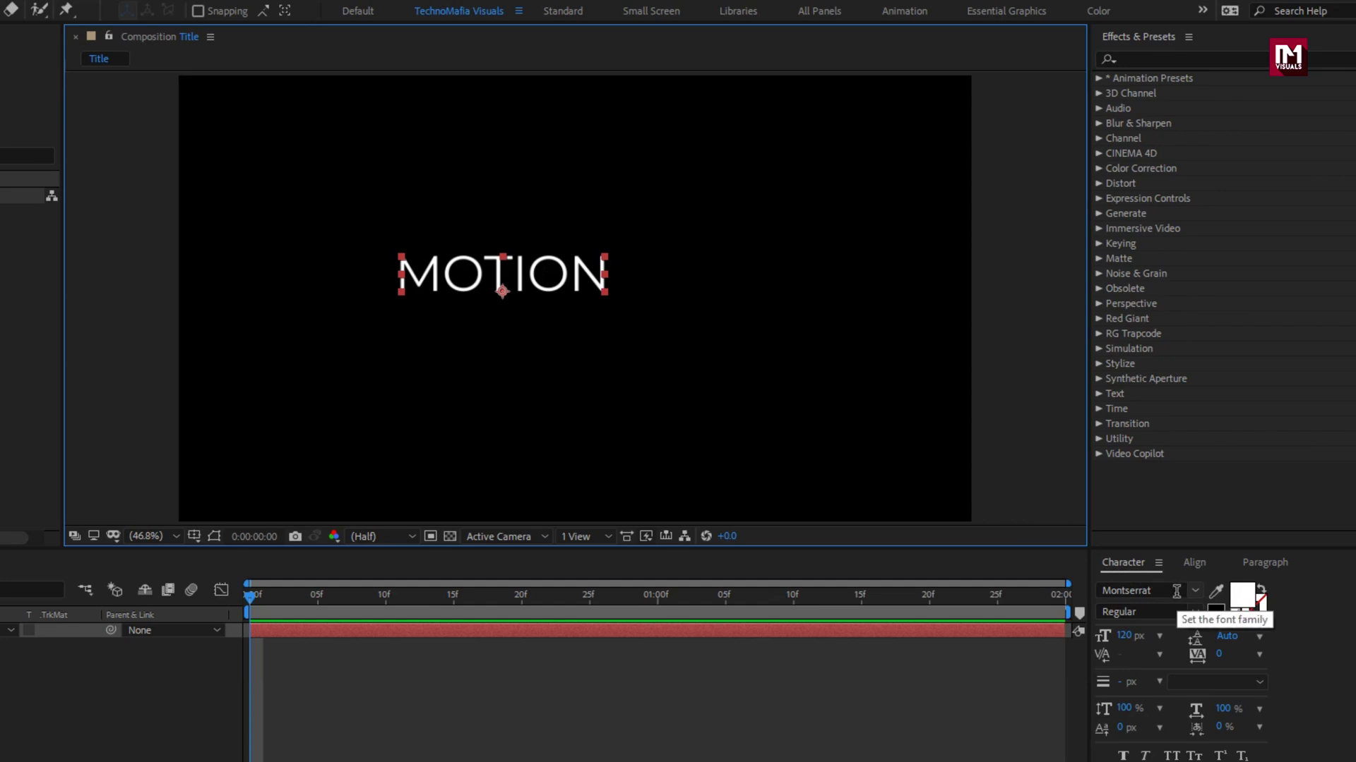
Restyle the MOTION text in a heavy italic Montserrat style, enlarge it and nudge it slightly in the frame.
{"action": "left_click", "coordinate": [1194, 613]}
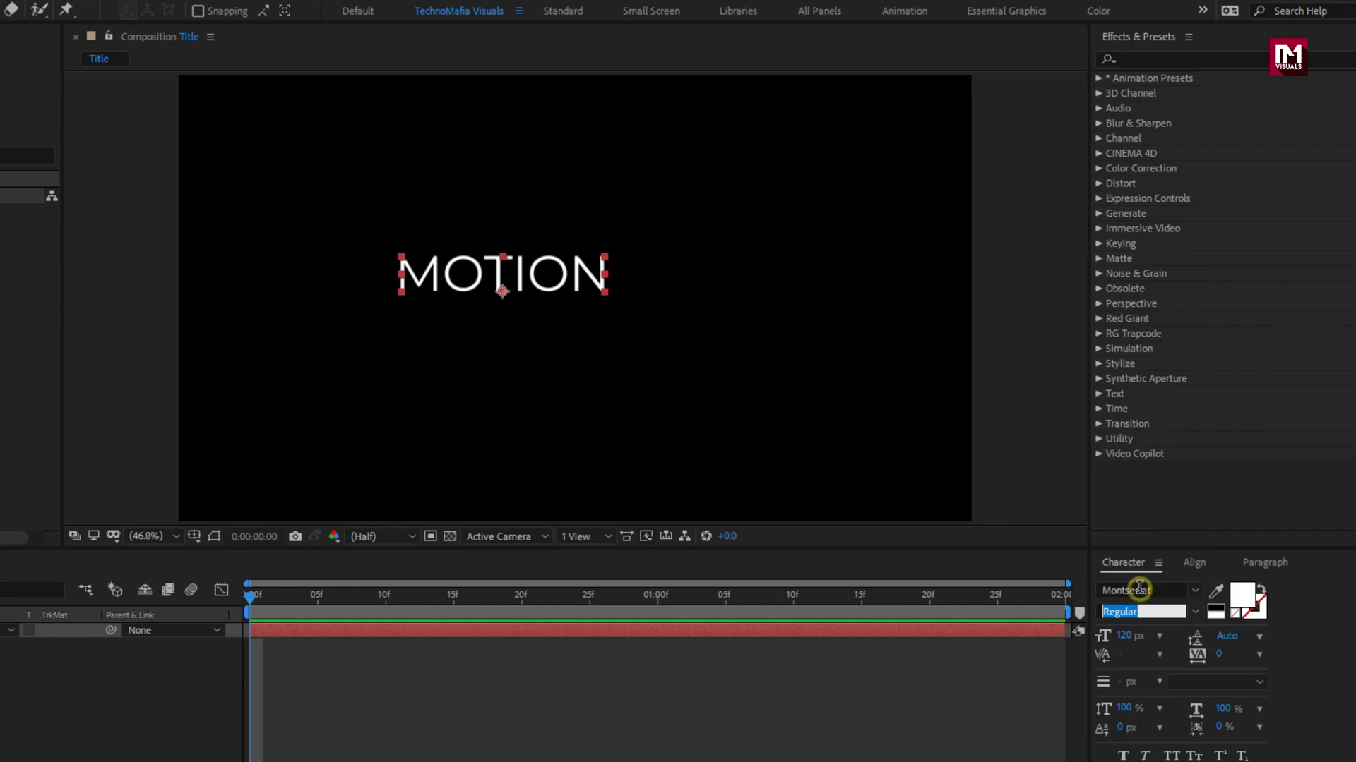
{"action": "left_click", "coordinate": [1140, 592]}
{"action": "left_click_drag", "start_coordinate": [1125, 639], "coordinate": [1181, 638]}
{"action": "mouse_move", "coordinate": [492, 281]}
{"action": "left_mouse_down"}
{"action": "mouse_move", "coordinate": [476, 281]}
{"action": "mouse_move", "coordinate": [494, 281]}
{"action": "mouse_move", "coordinate": [481, 281]}
{"action": "mouse_move", "coordinate": [488, 269]}
{"action": "left_mouse_up"}
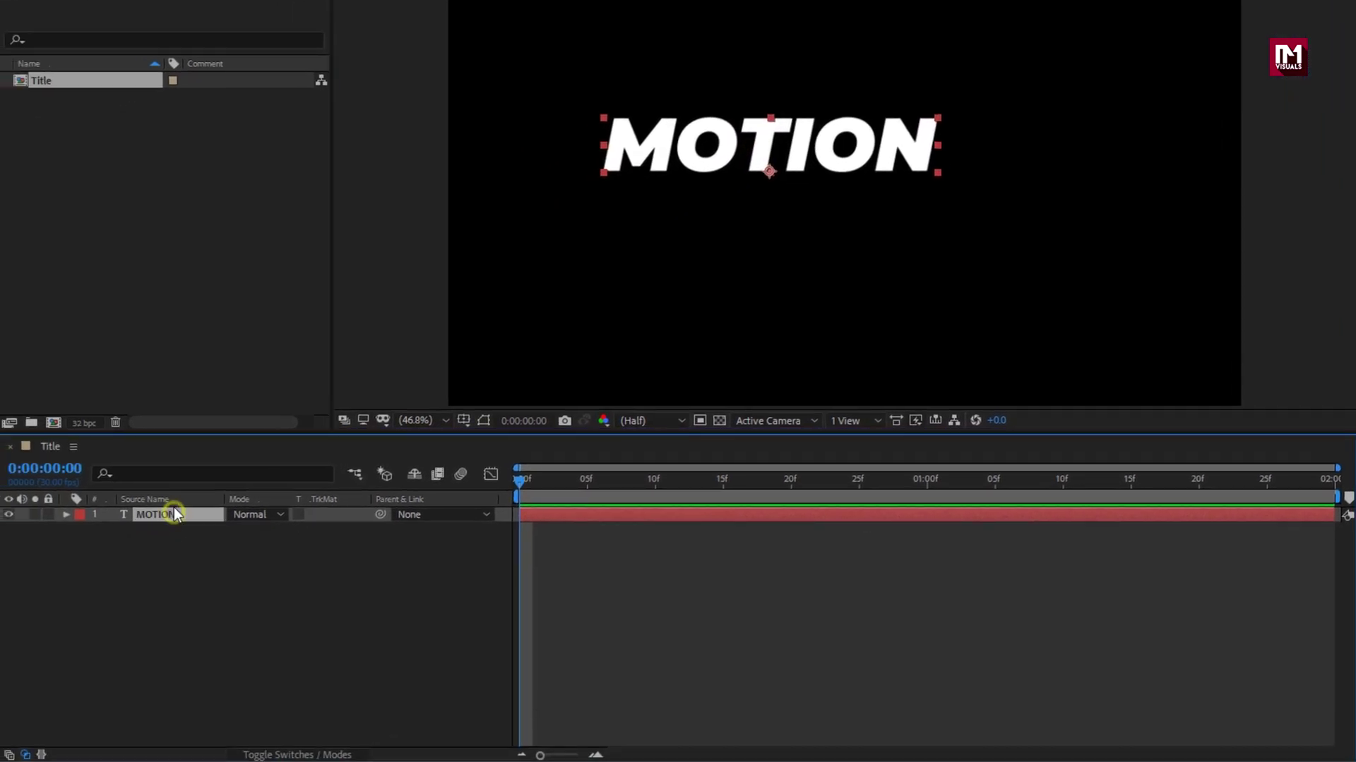
Add a Tracking text animator to the MOTION layer and expand its Range Selector 1.
{"action": "left_click", "coordinate": [66, 514]}
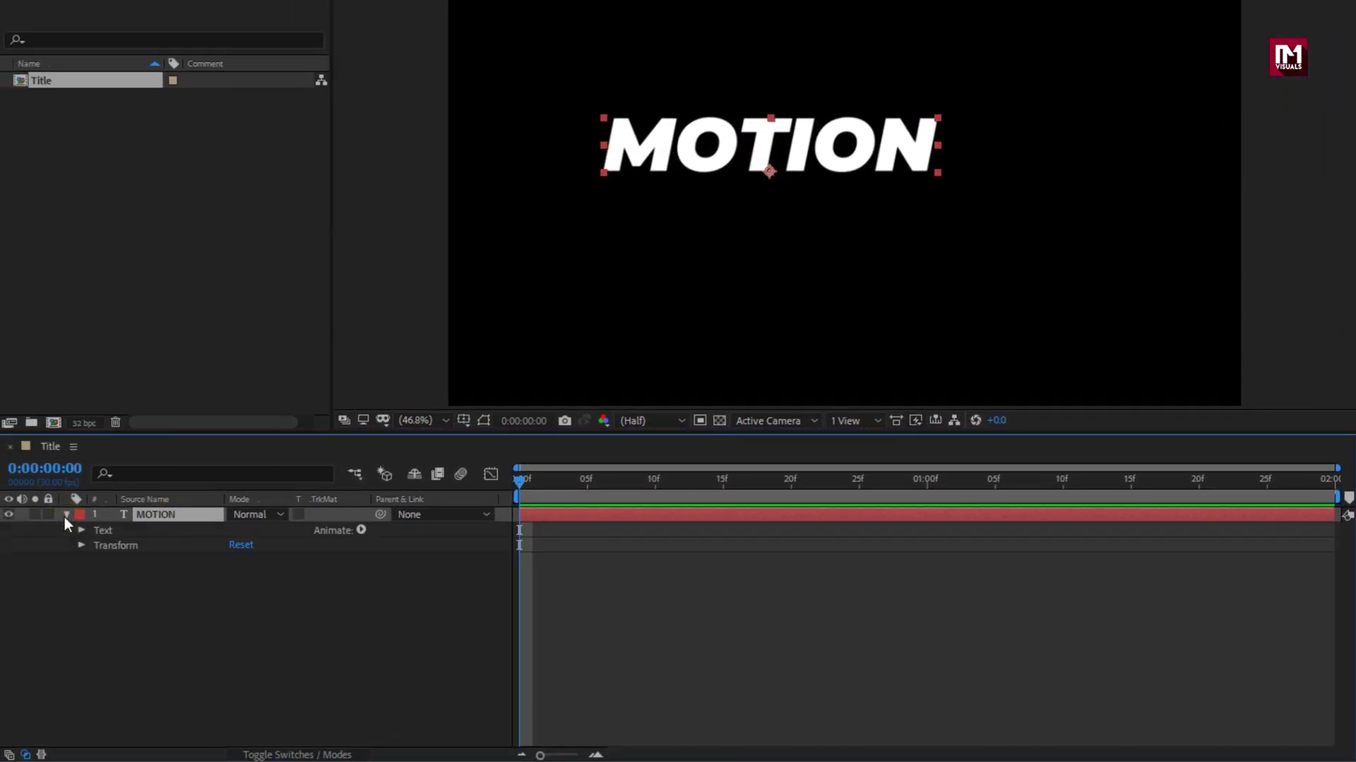
{"action": "left_click", "coordinate": [357, 531]}
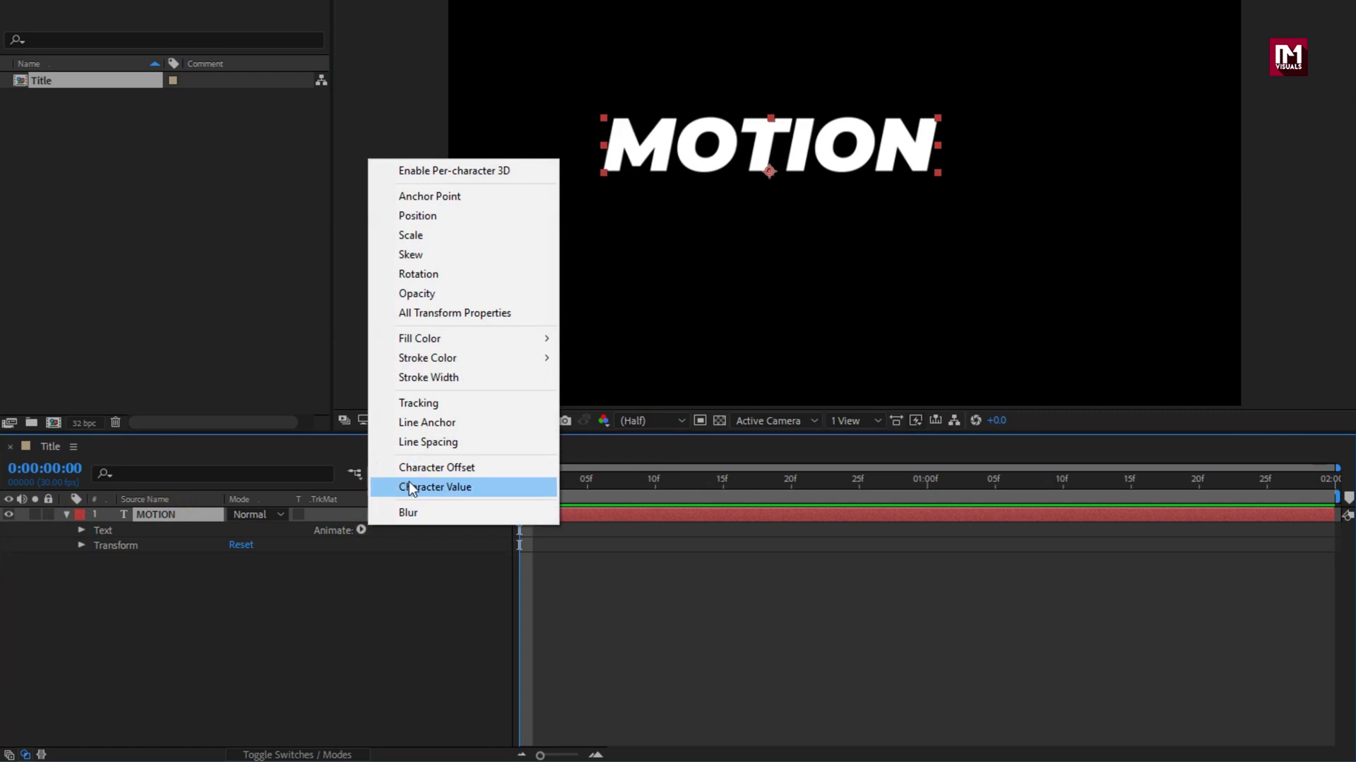
{"action": "left_click", "coordinate": [419, 405]}
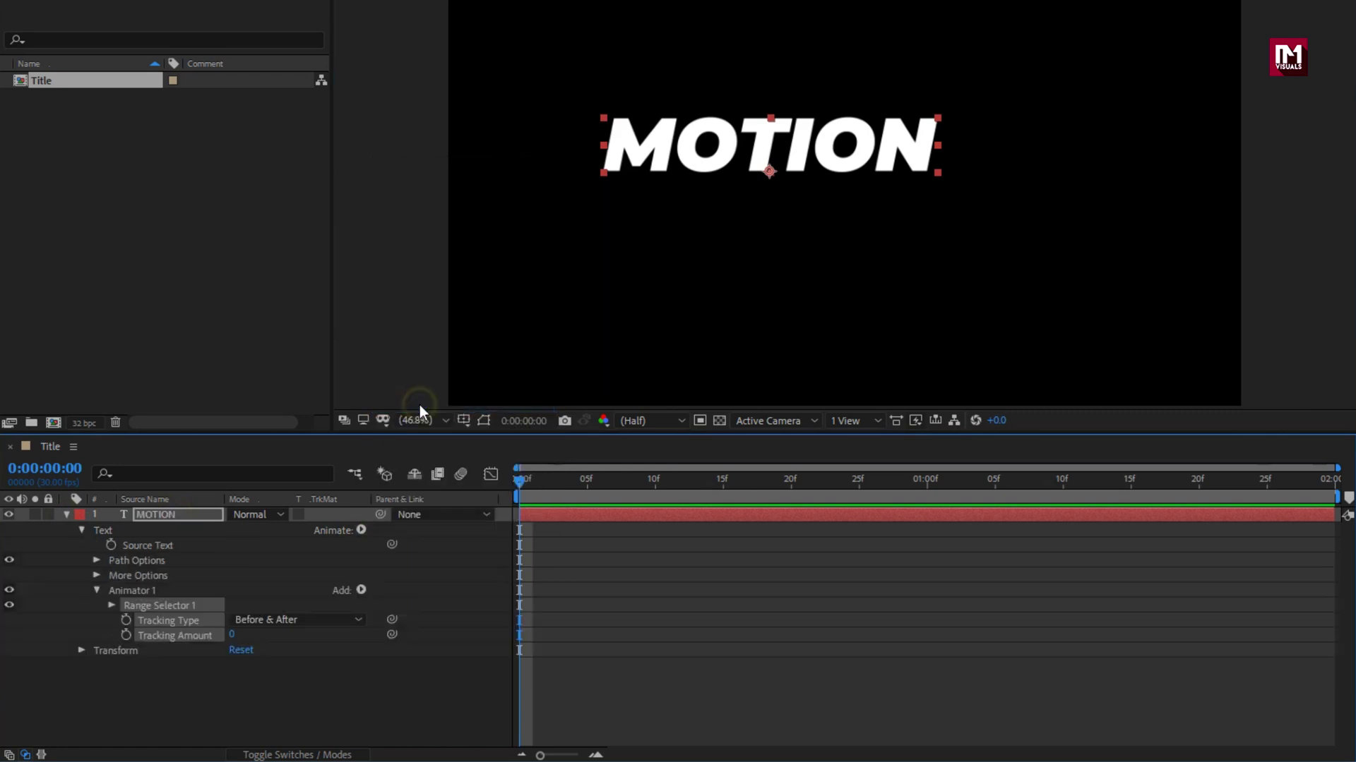
{"action": "left_click", "coordinate": [93, 617]}
{"action": "left_click", "coordinate": [112, 604]}
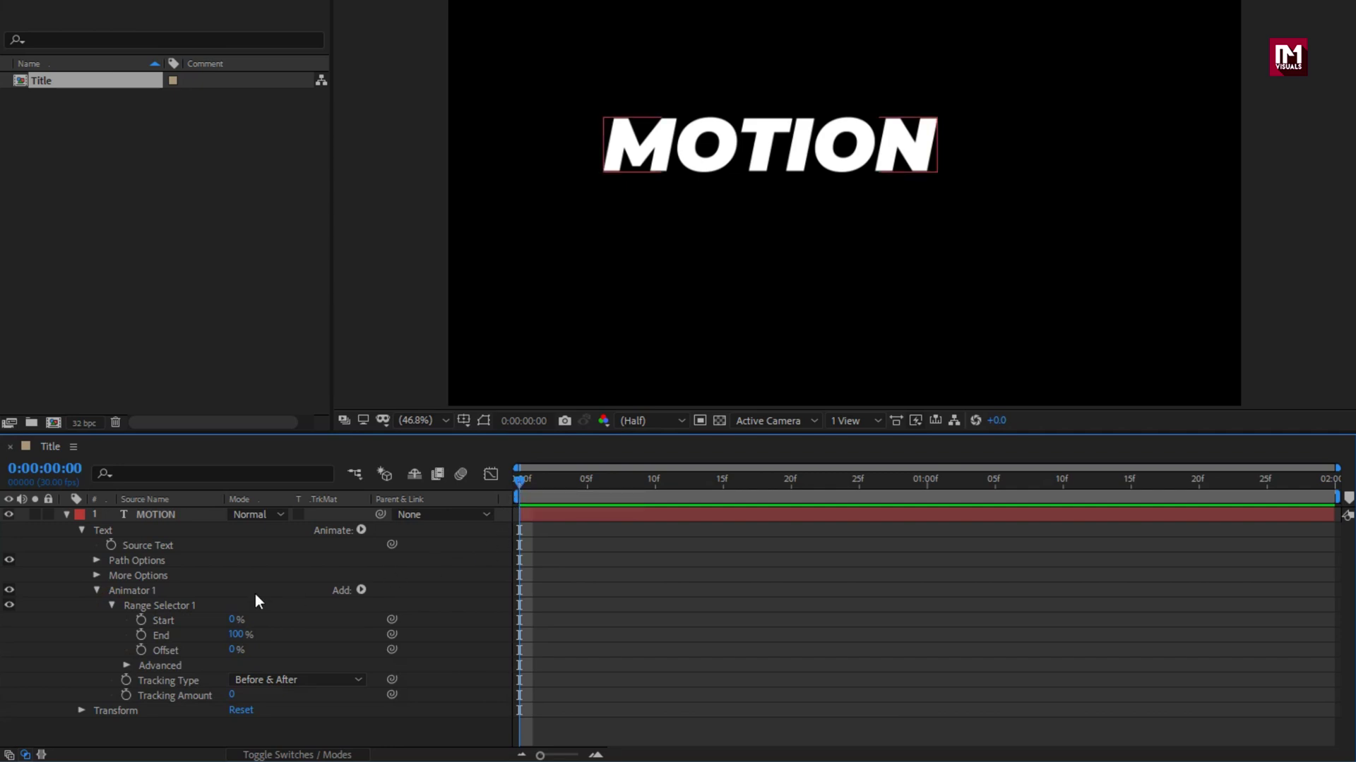
Keyframe the range selector's Start from 0% at frame 0 to 100% at frame 20.
{"action": "left_click", "coordinate": [141, 619]}
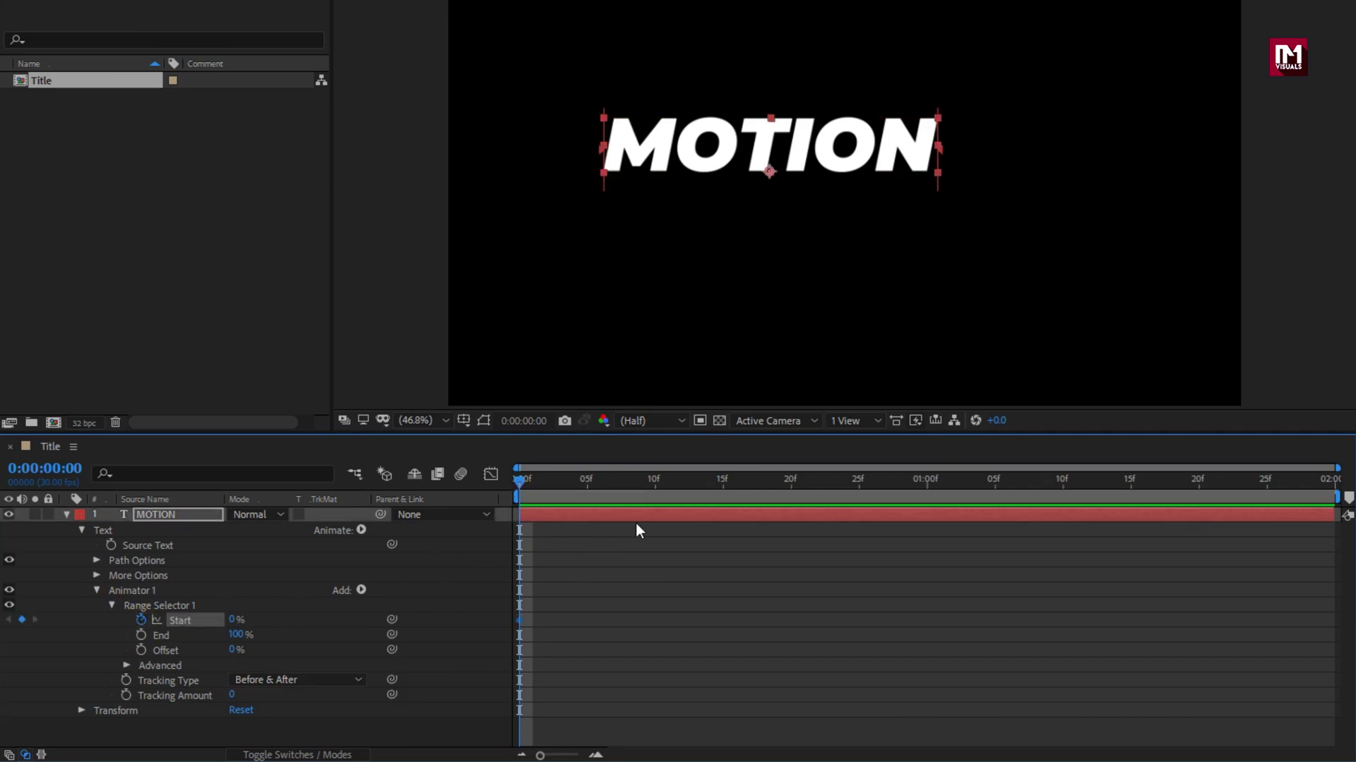
{"action": "left_click", "coordinate": [790, 487]}
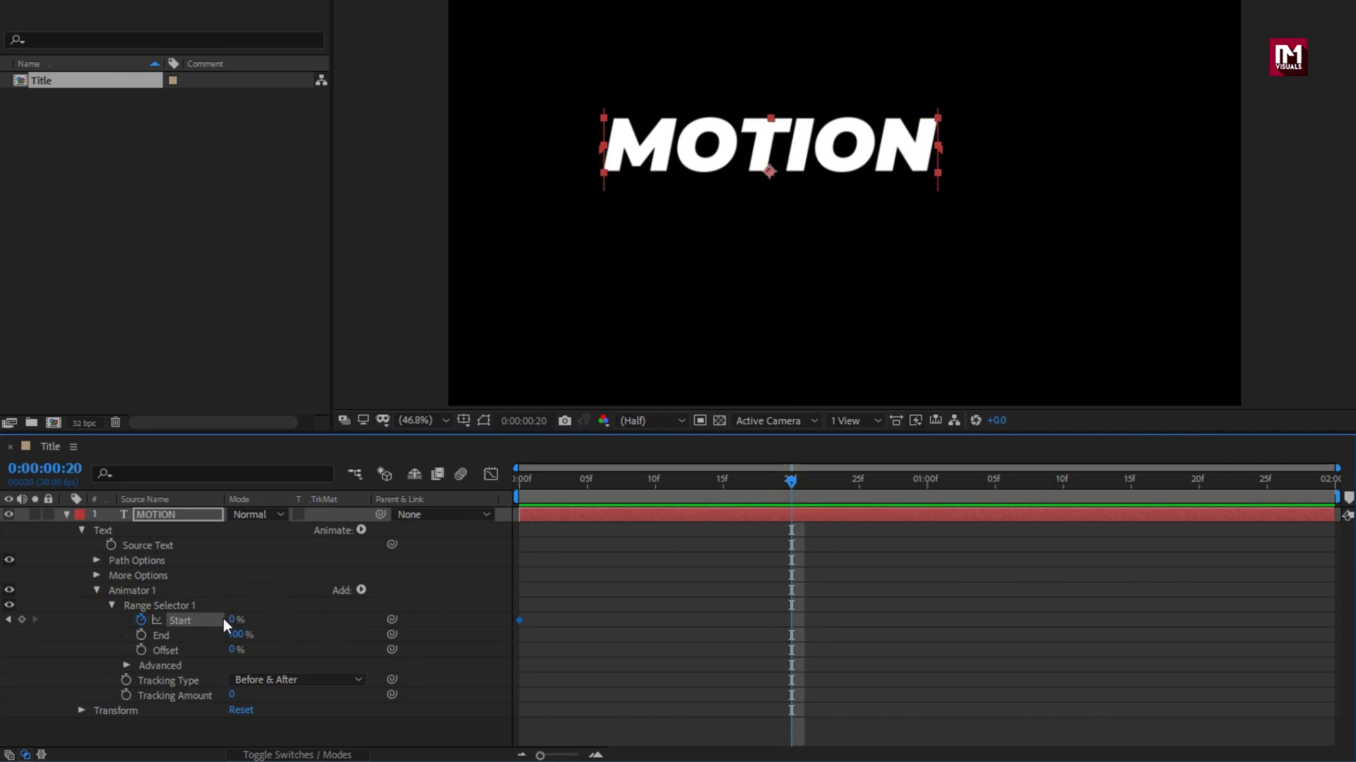
{"action": "left_click_drag", "start_coordinate": [226, 620], "coordinate": [362, 617]}
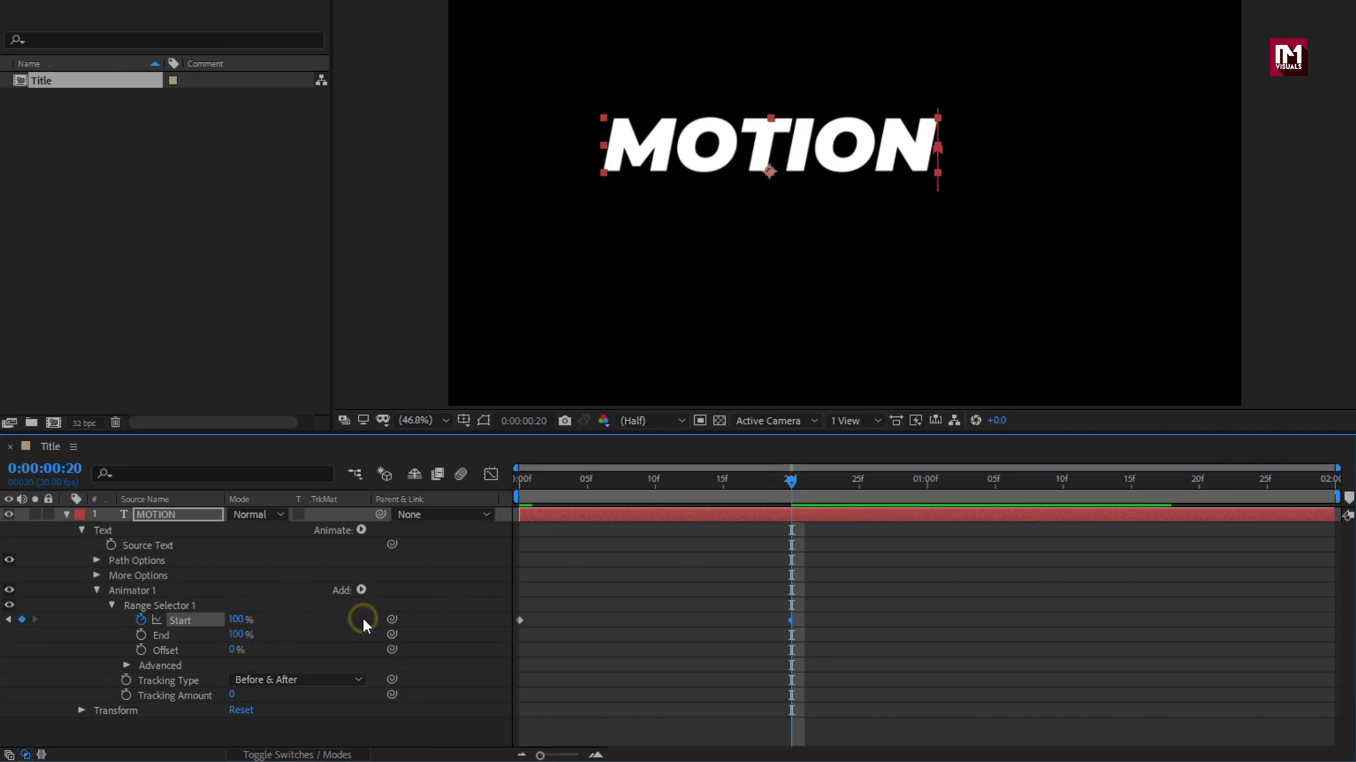
Apply Easy Ease to both Start keyframes of Animator 1's range selector.
{"action": "left_click_drag", "start_coordinate": [818, 617], "coordinate": [509, 634]}
{"action": "right_click", "coordinate": [518, 621]}
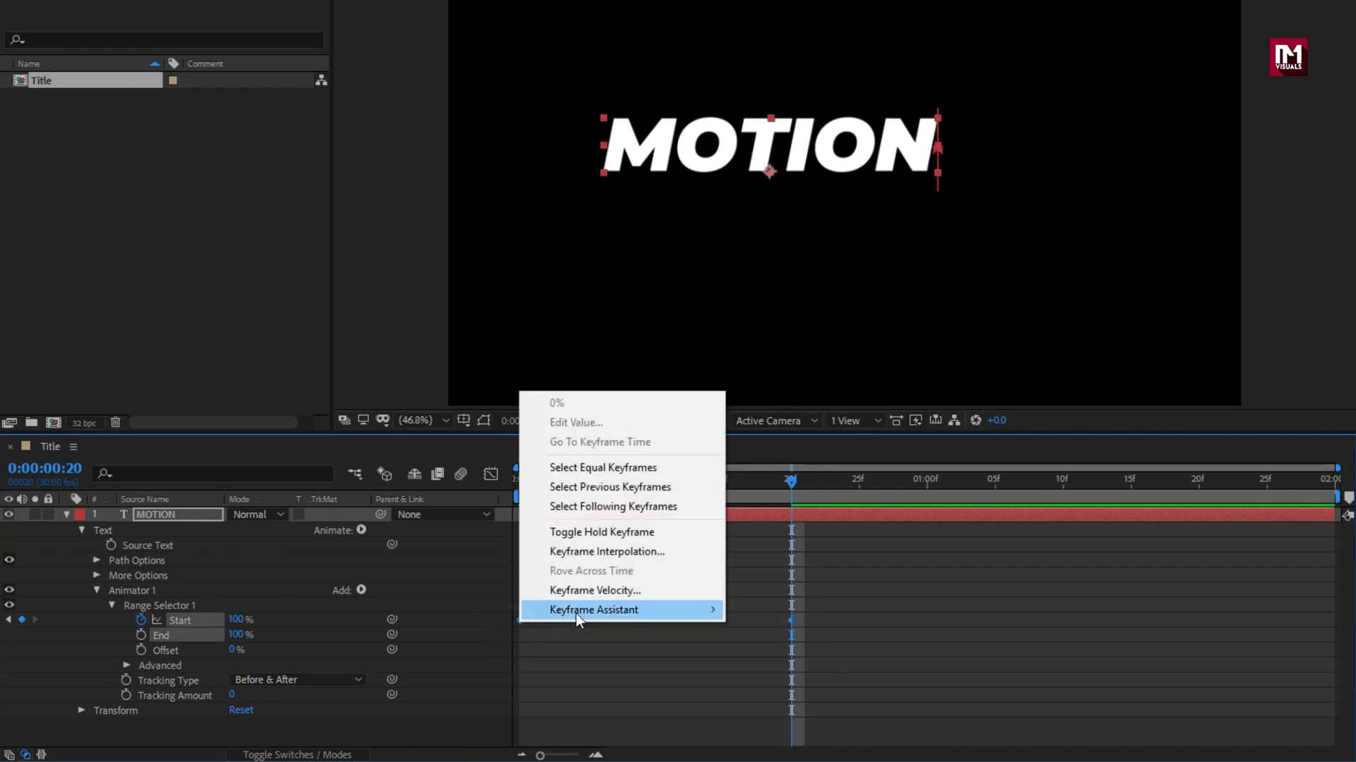
{"action": "mouse_move", "coordinate": [657, 611]}
{"action": "left_click", "coordinate": [772, 668]}
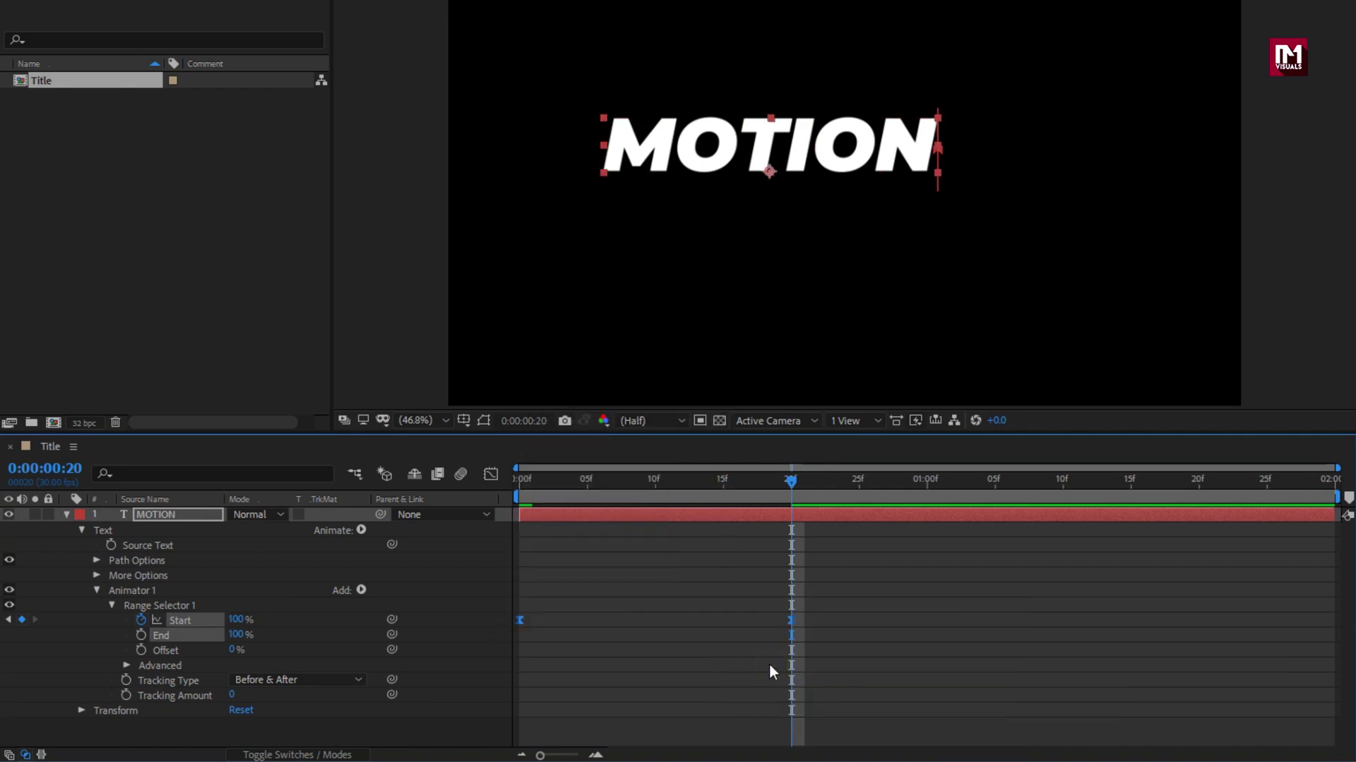
Shape the Start keyframes' speed graph into a sharp peak at about frame 10, with long easing on both sides.
{"action": "left_click", "coordinate": [492, 475]}
{"action": "left_click_drag", "start_coordinate": [822, 685], "coordinate": [651, 709]}
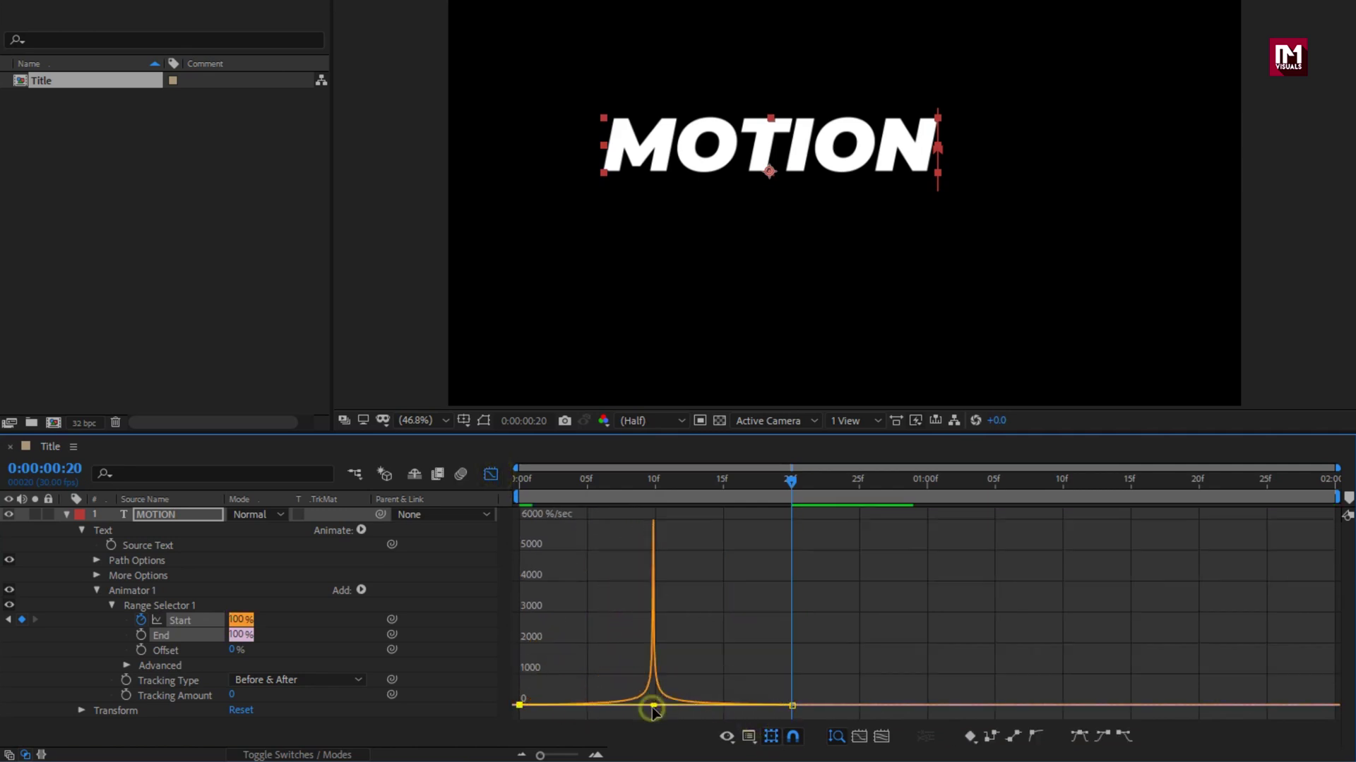
{"action": "left_click", "coordinate": [492, 474]}
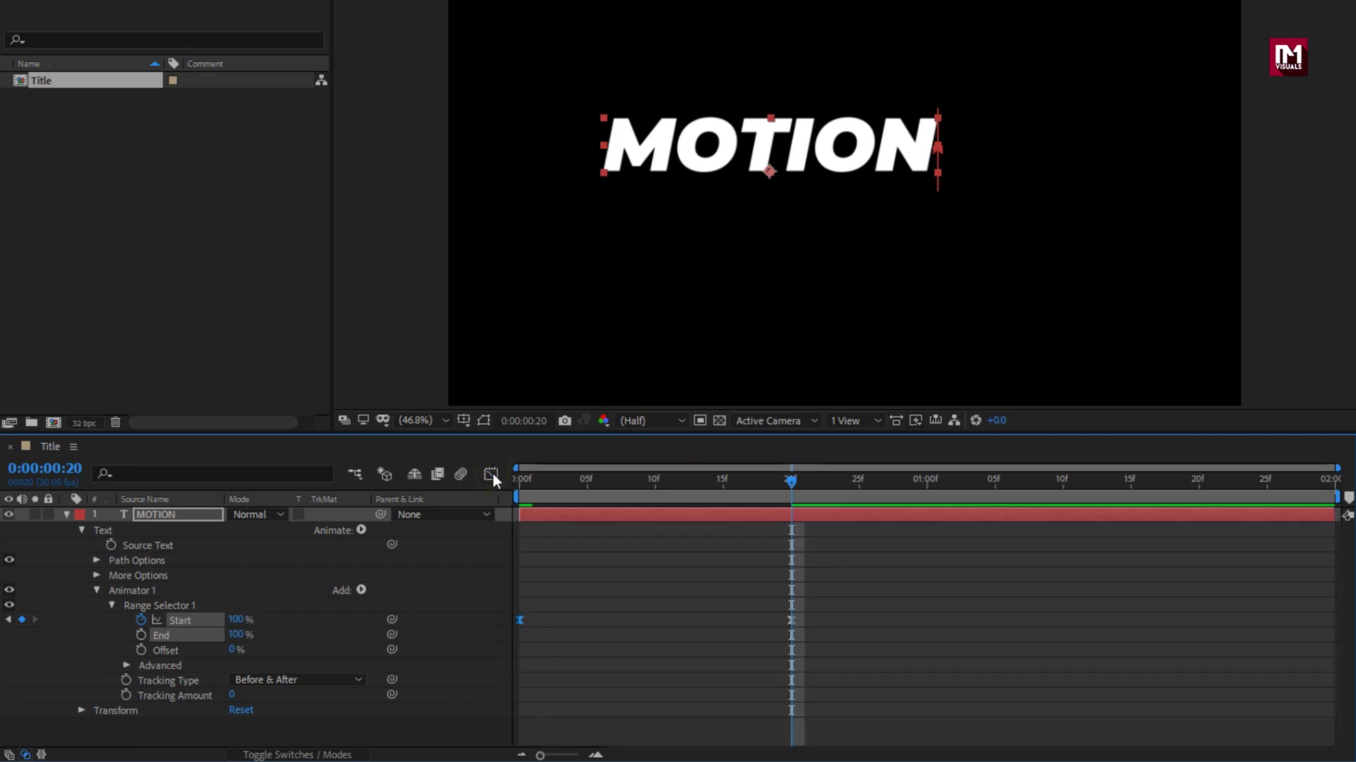
Expand the range selector's Advanced settings and add a Position property to Animator 1.
{"action": "left_click", "coordinate": [127, 665]}
{"action": "left_click", "coordinate": [361, 529]}
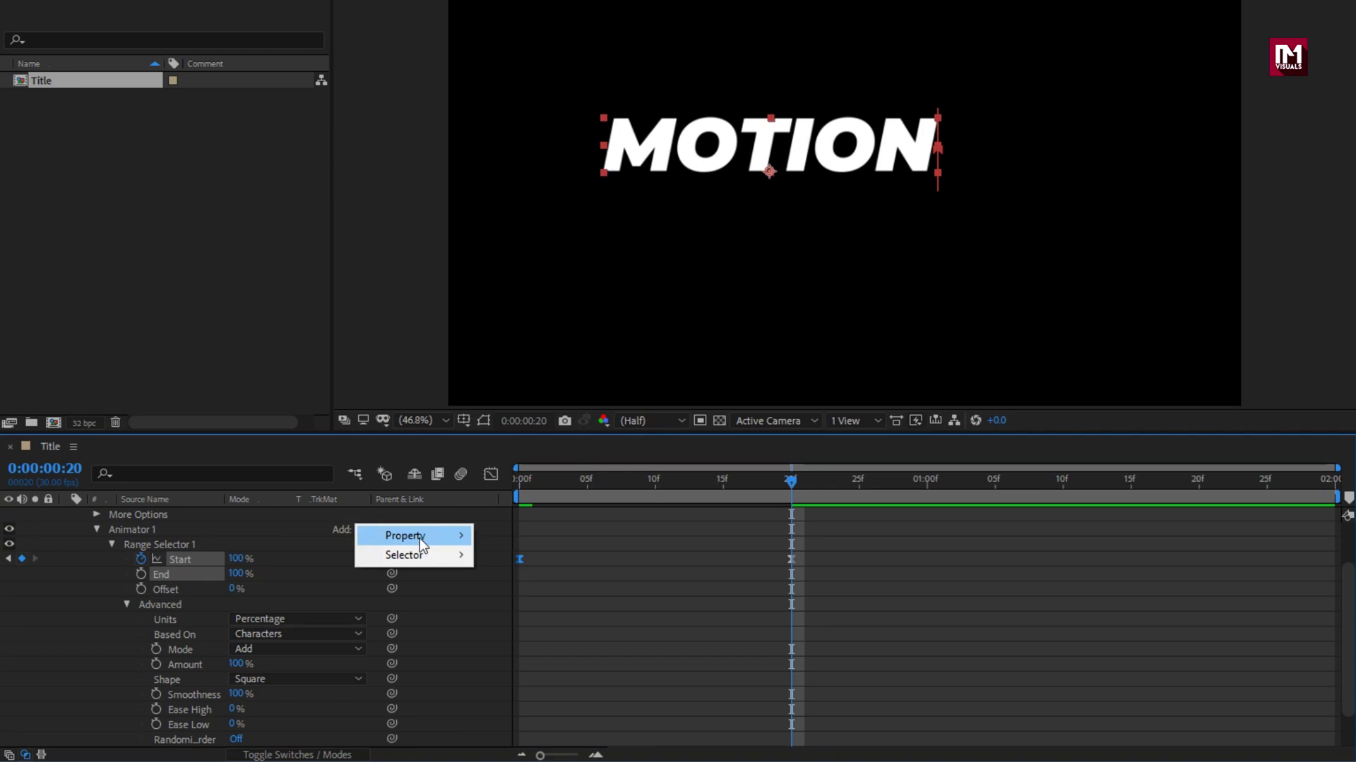
{"action": "mouse_move", "coordinate": [419, 538]}
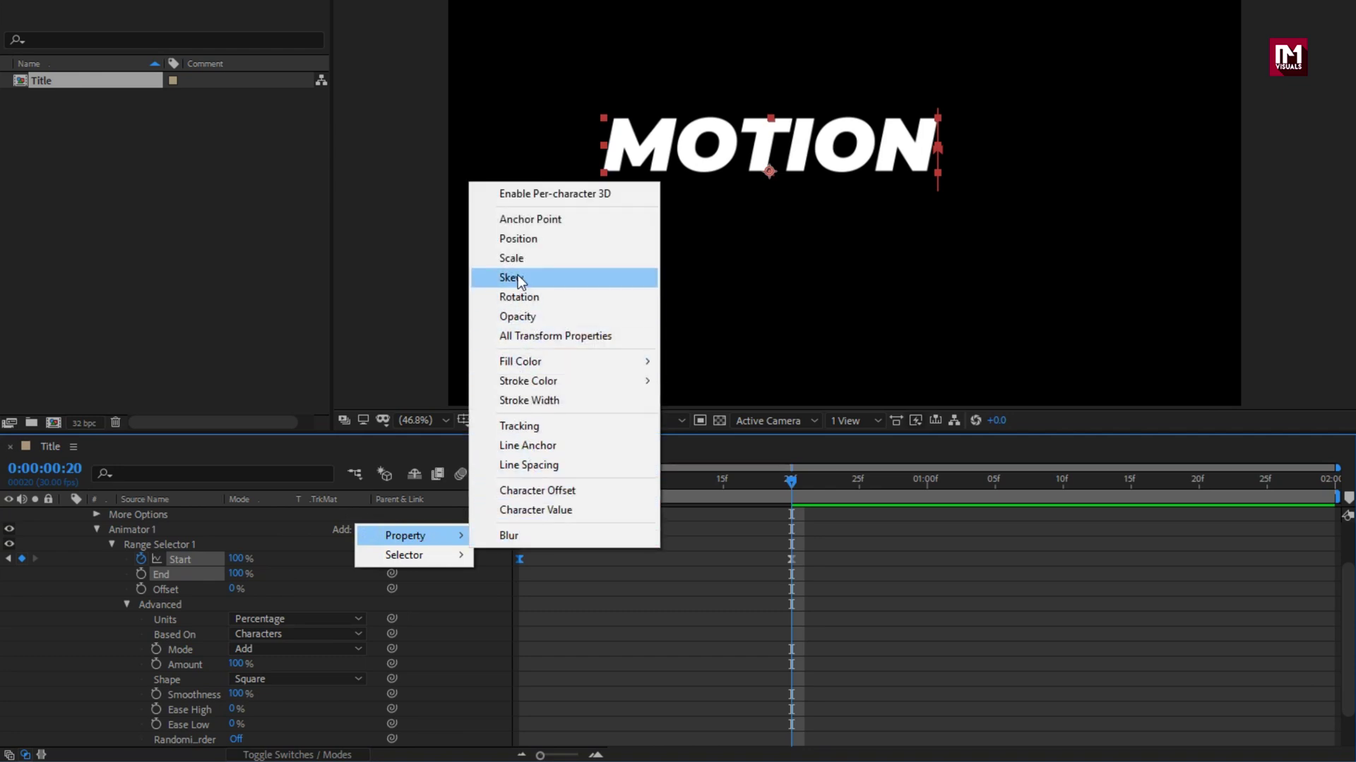
{"action": "left_click", "coordinate": [516, 239]}
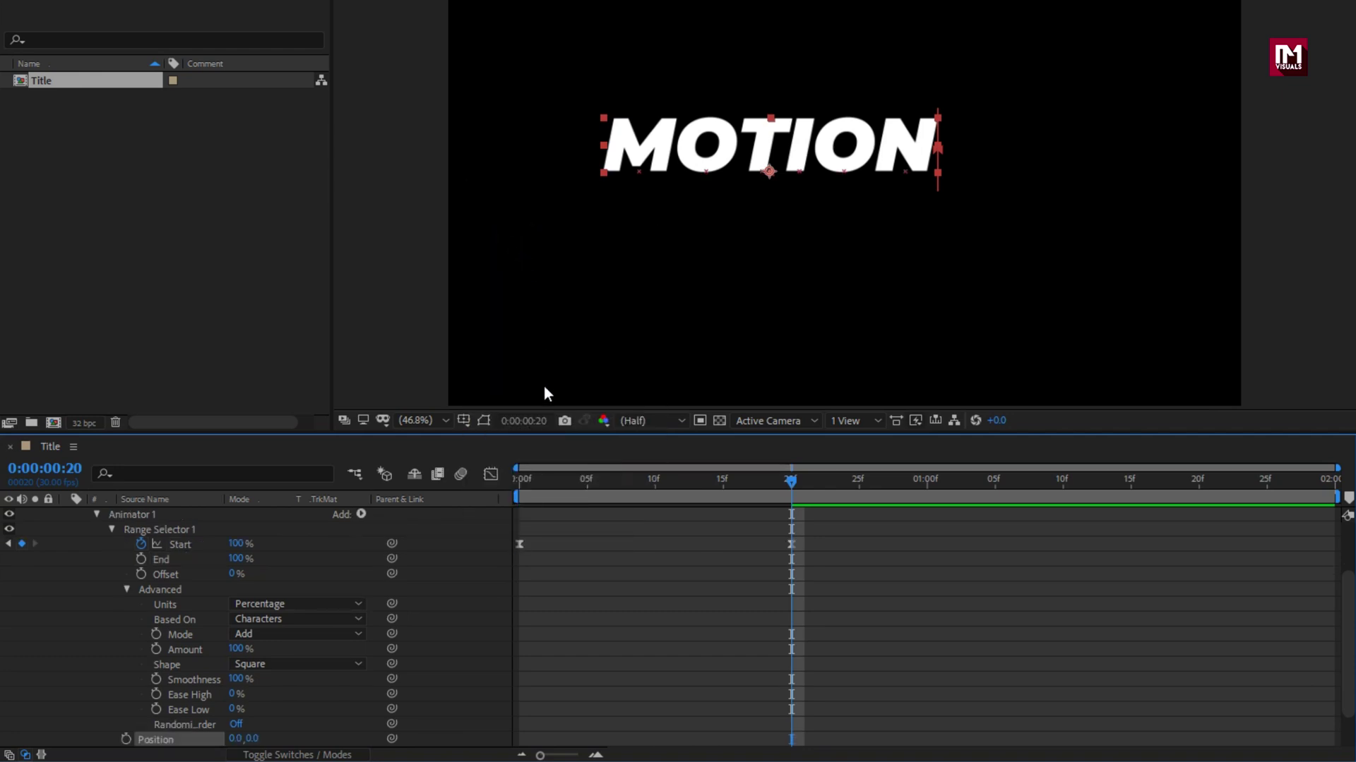
At frame 0, set Animator 1's Position to 0, 171 and scrub through the timeline to check the reveal.
{"action": "left_click", "coordinate": [514, 480]}
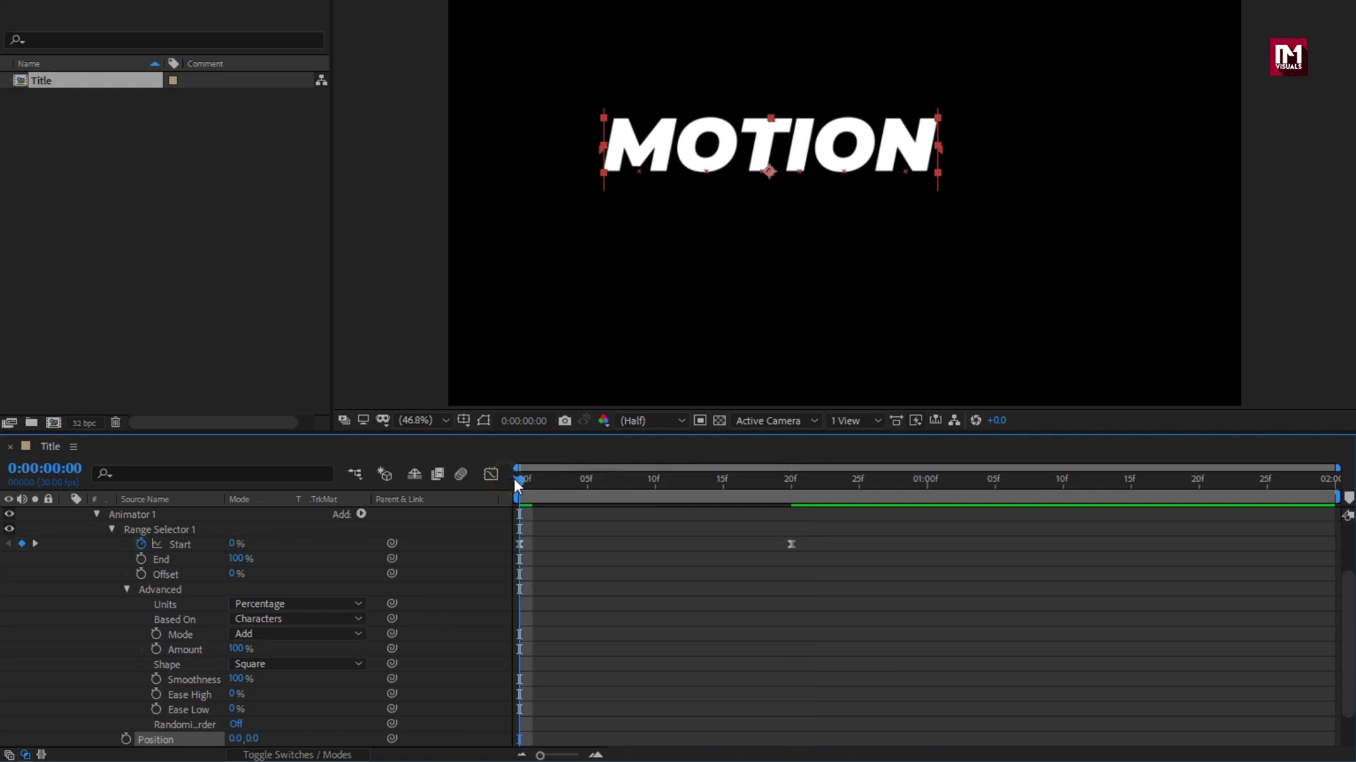
{"action": "scroll", "coordinate": [321, 693], "scroll_direction": "down", "scroll_amount": 3}
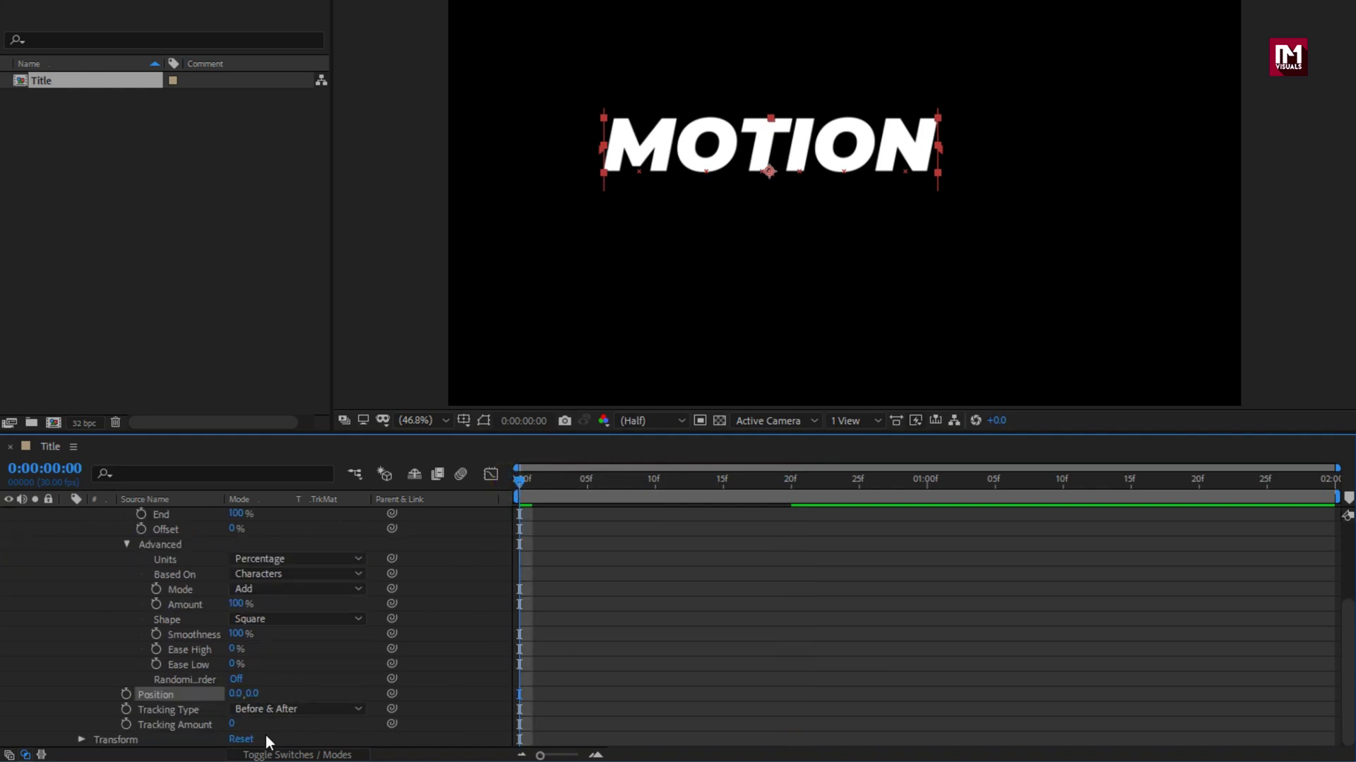
{"action": "left_click", "coordinate": [255, 697]}
{"action": "left_click_drag", "start_coordinate": [256, 698], "coordinate": [410, 697]}
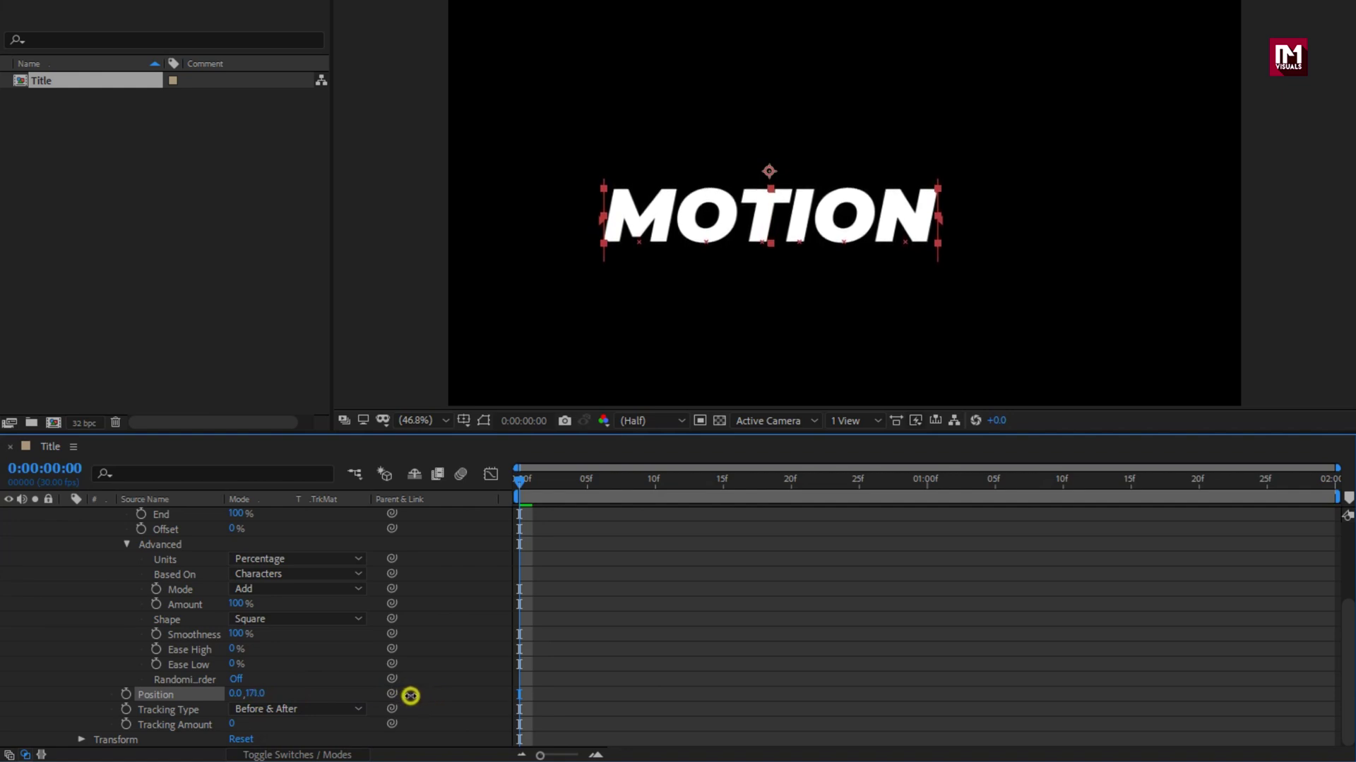
{"action": "left_click_drag", "start_coordinate": [514, 488], "coordinate": [831, 468]}
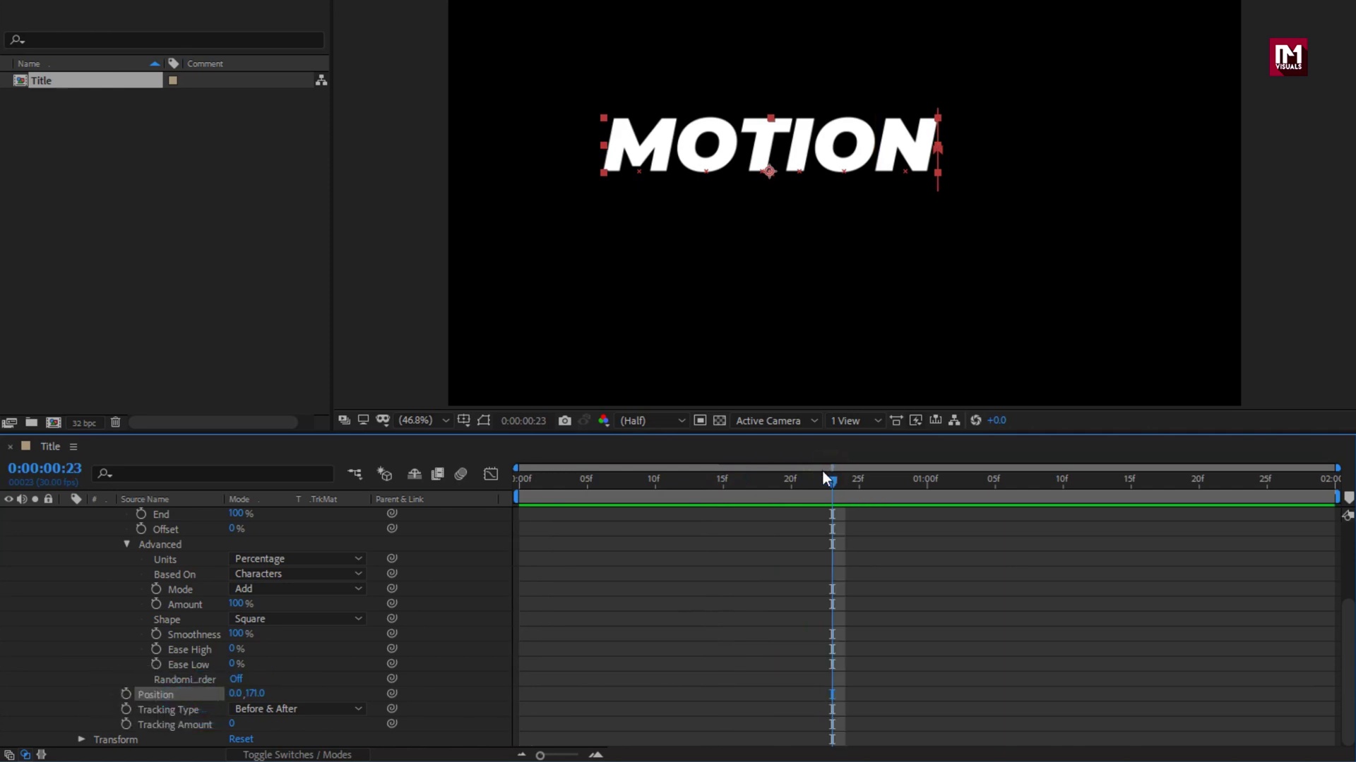
Collapse Animator 1 and add a second Tracking animator to the MOTION layer.
{"action": "scroll", "coordinate": [324, 629], "scroll_direction": "up", "scroll_amount": 4}
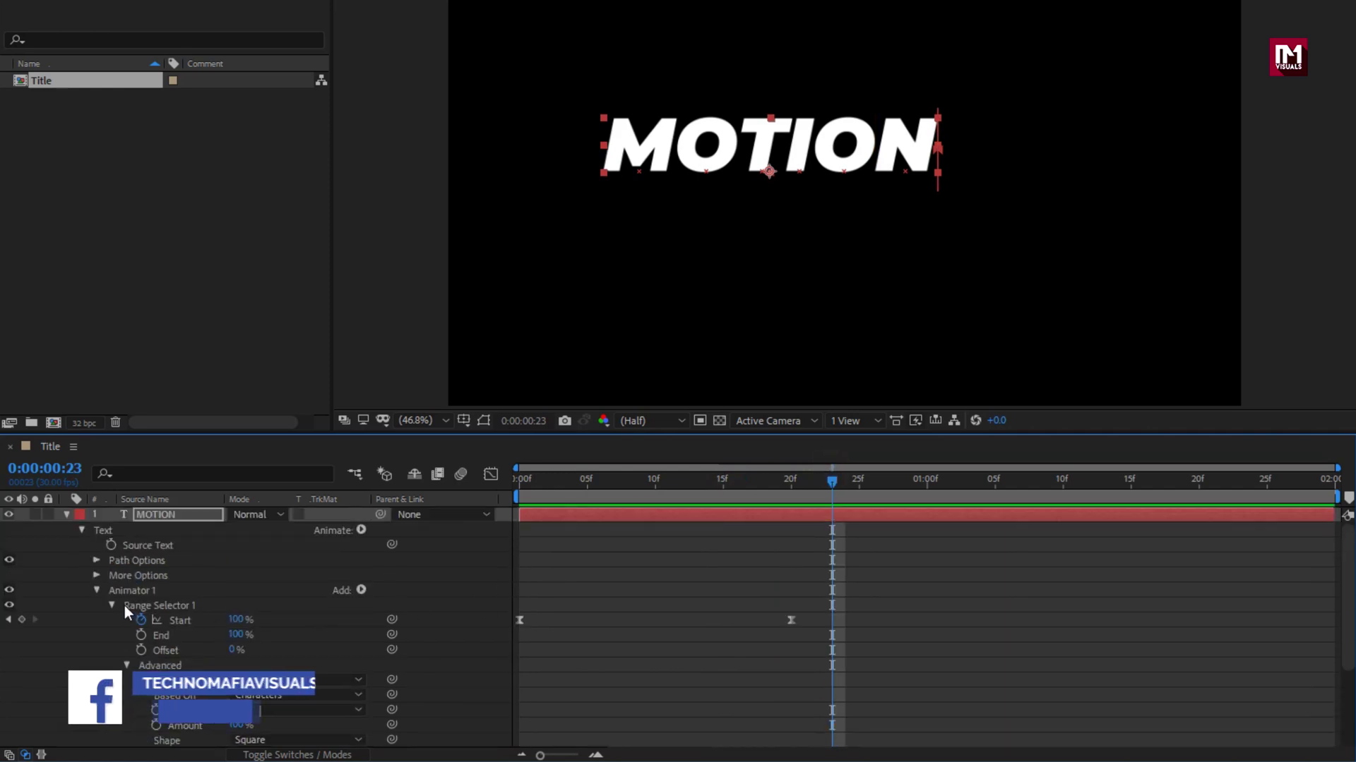
{"action": "left_click", "coordinate": [98, 589]}
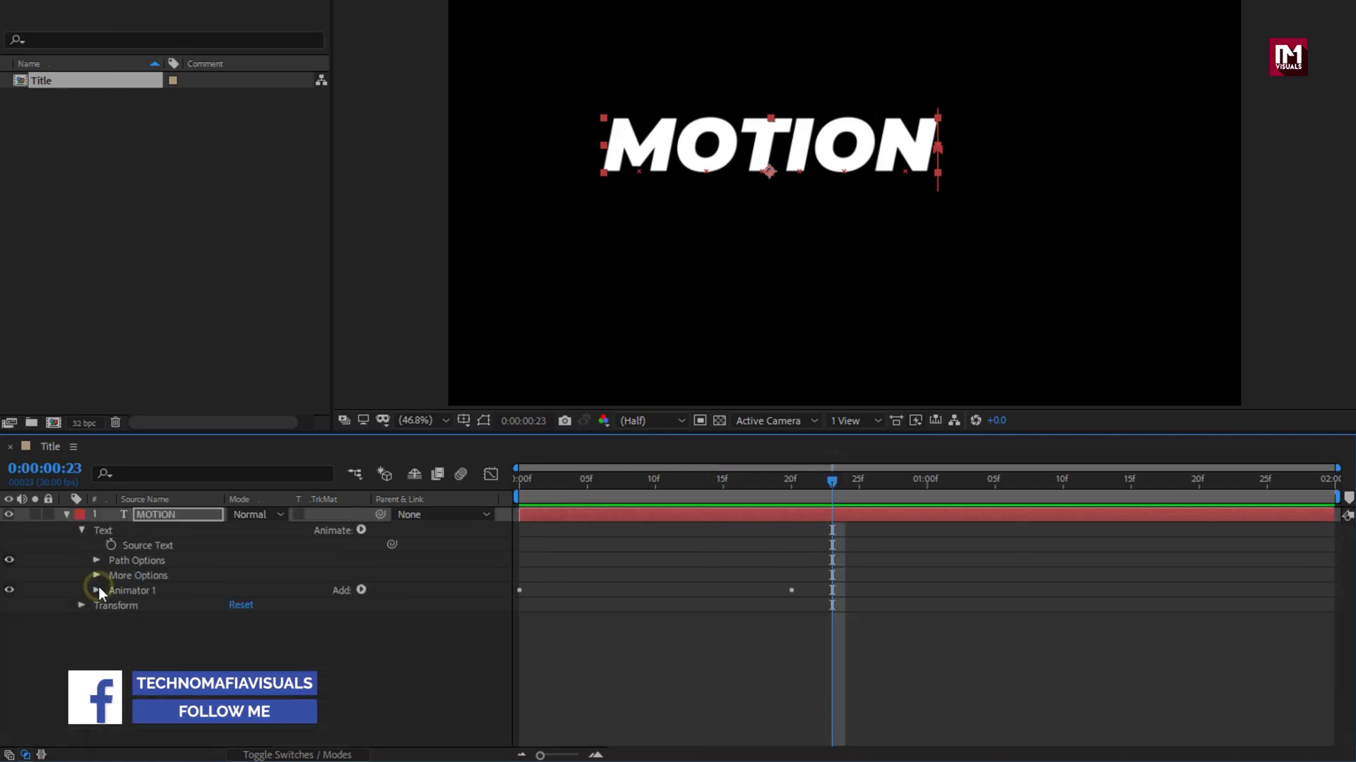
{"action": "left_click", "coordinate": [163, 518]}
{"action": "left_click", "coordinate": [358, 531]}
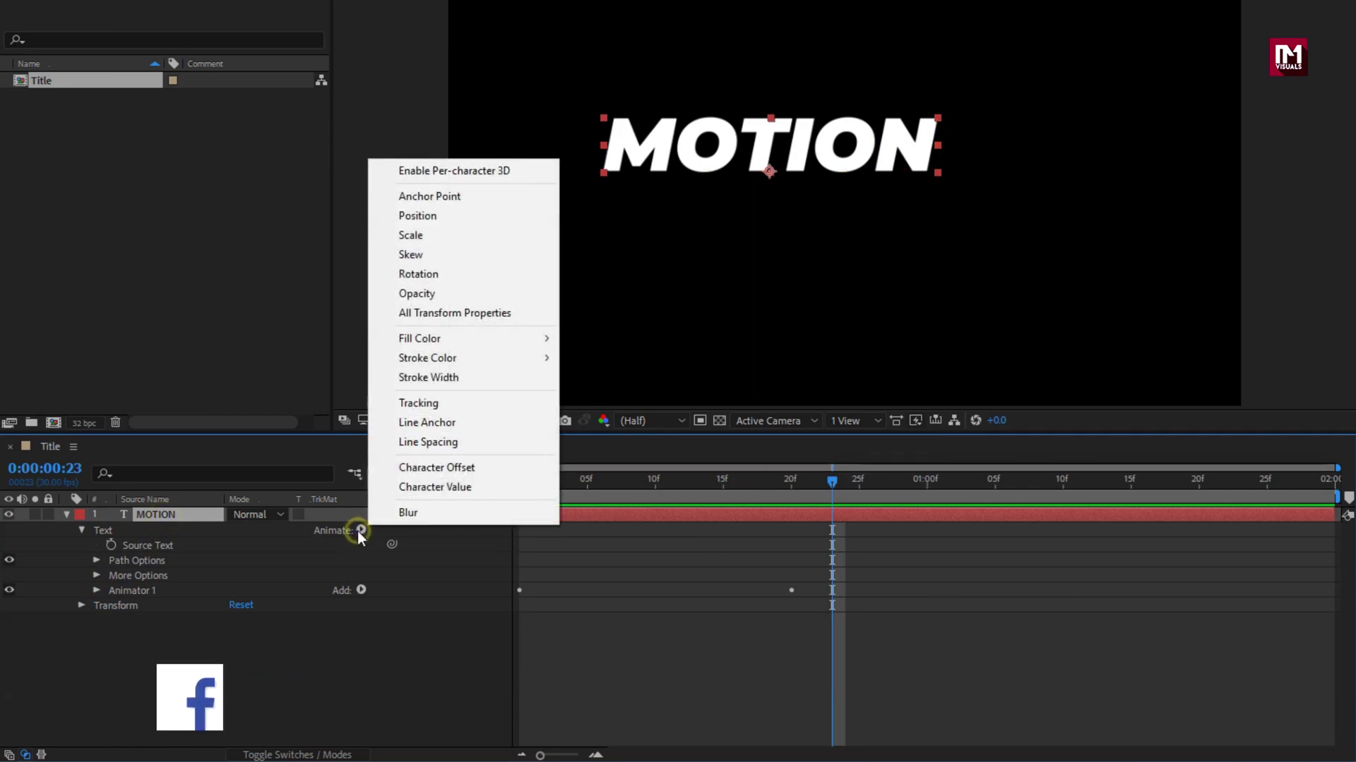
{"action": "left_click", "coordinate": [412, 404]}
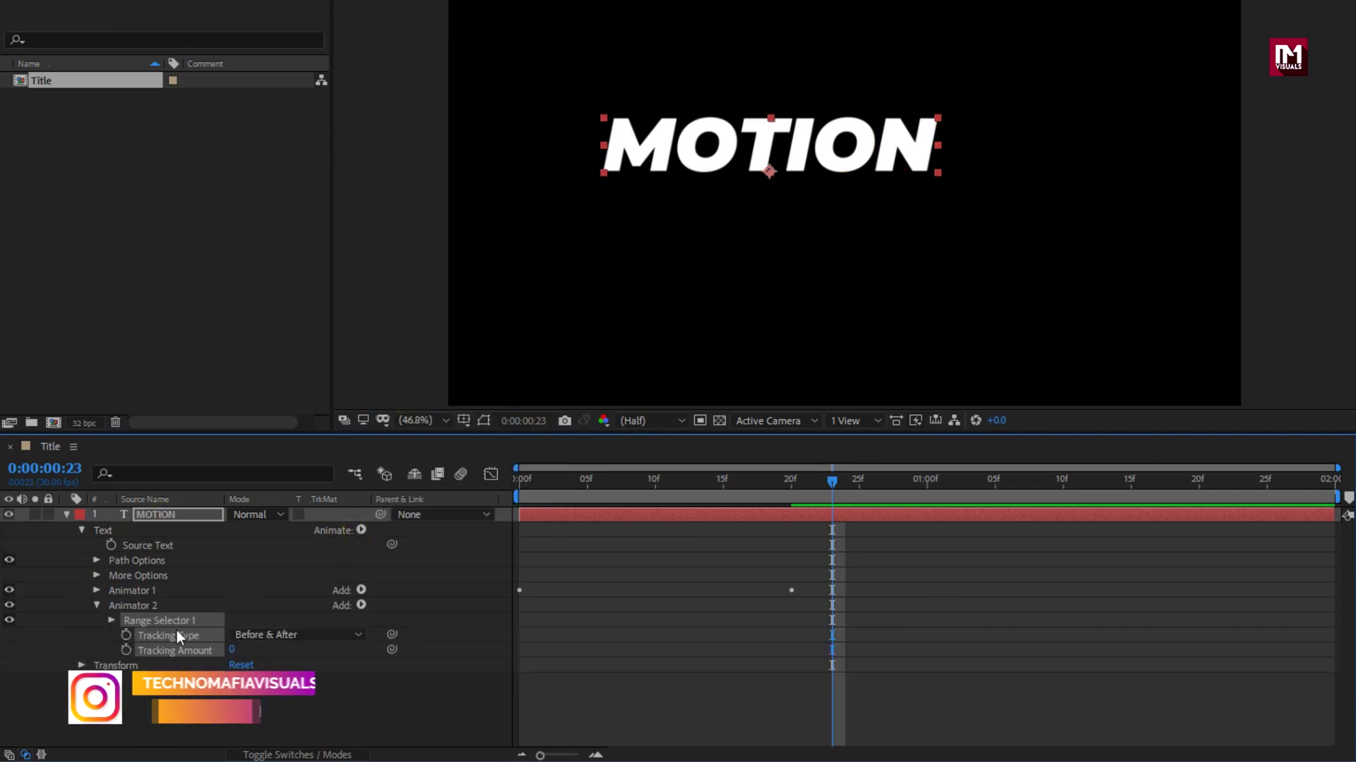
Expand Animator 2's range selector and keyframe Start at 0% on frame 20 and 100% at 0:00:01:10.
{"action": "left_click", "coordinate": [112, 620]}
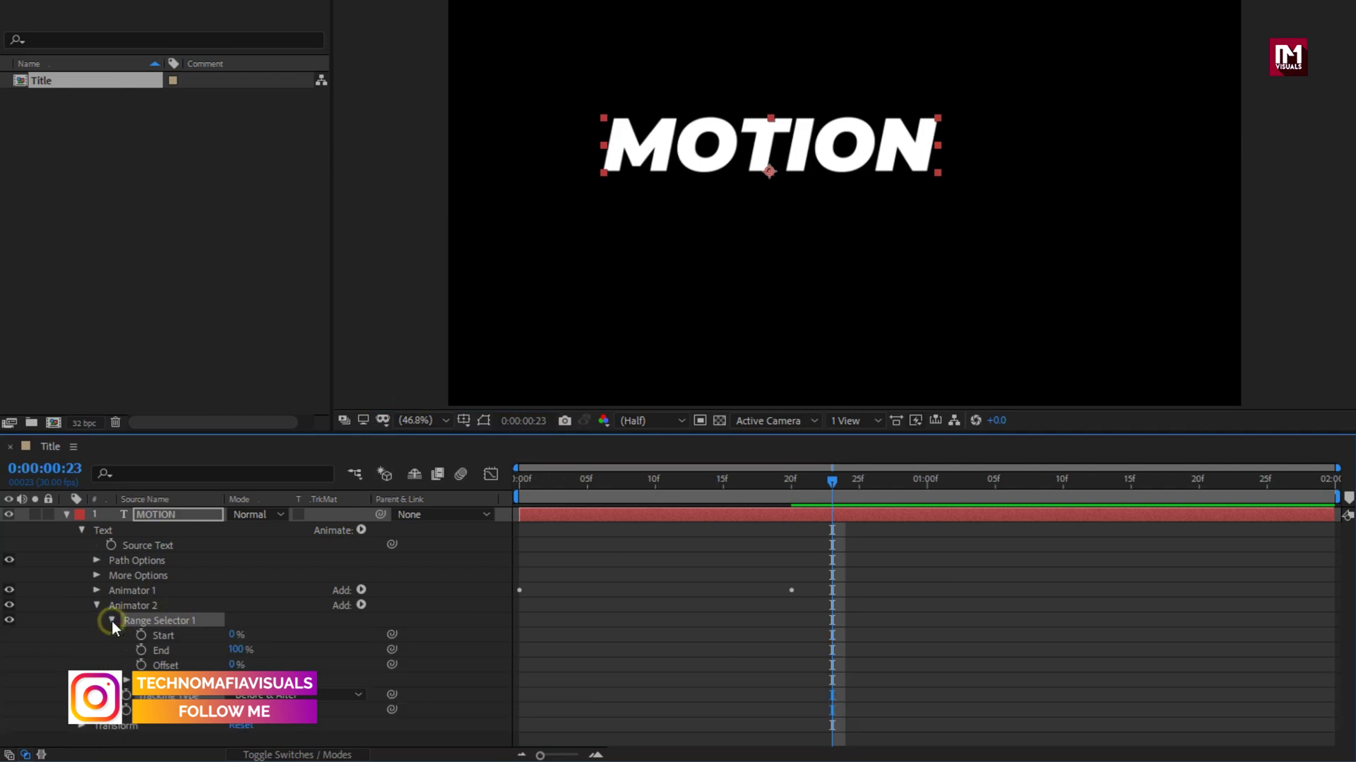
{"action": "left_click", "coordinate": [789, 485]}
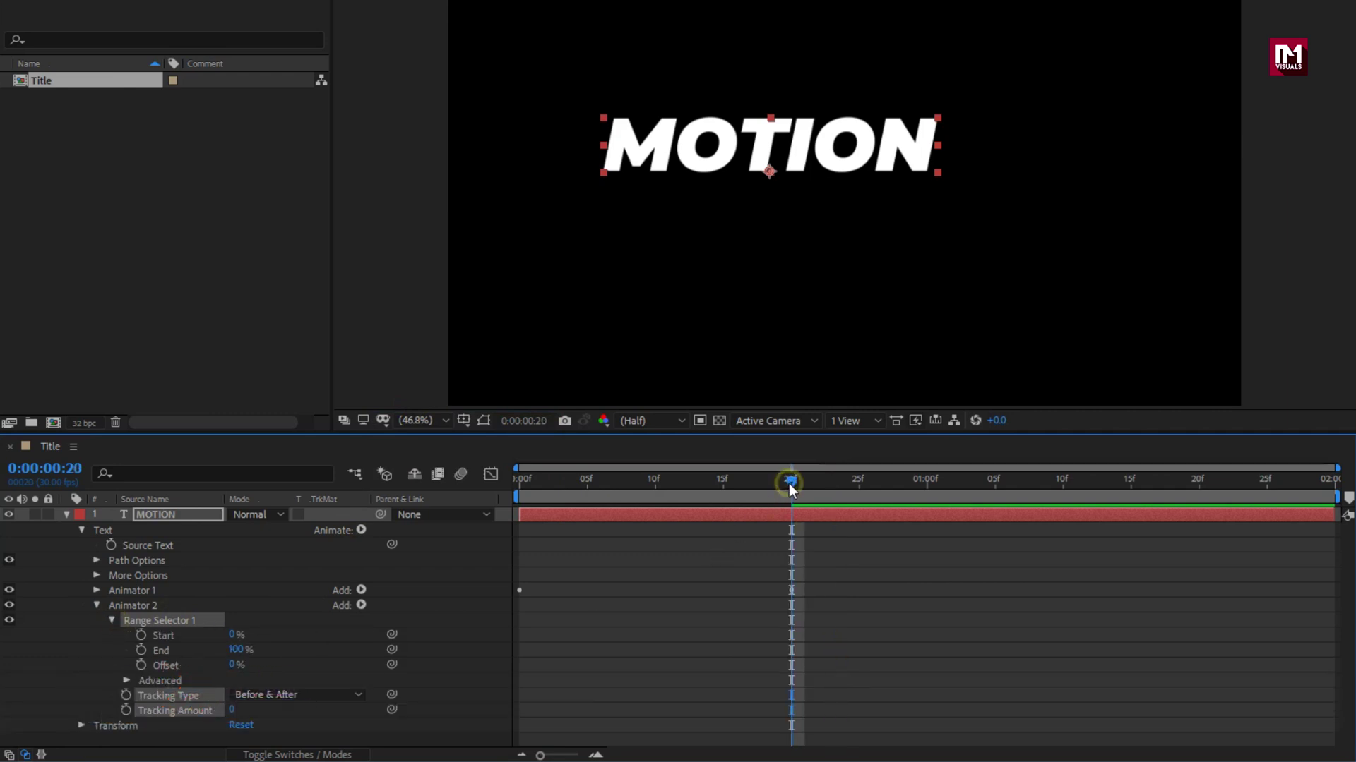
{"action": "left_click", "coordinate": [140, 636]}
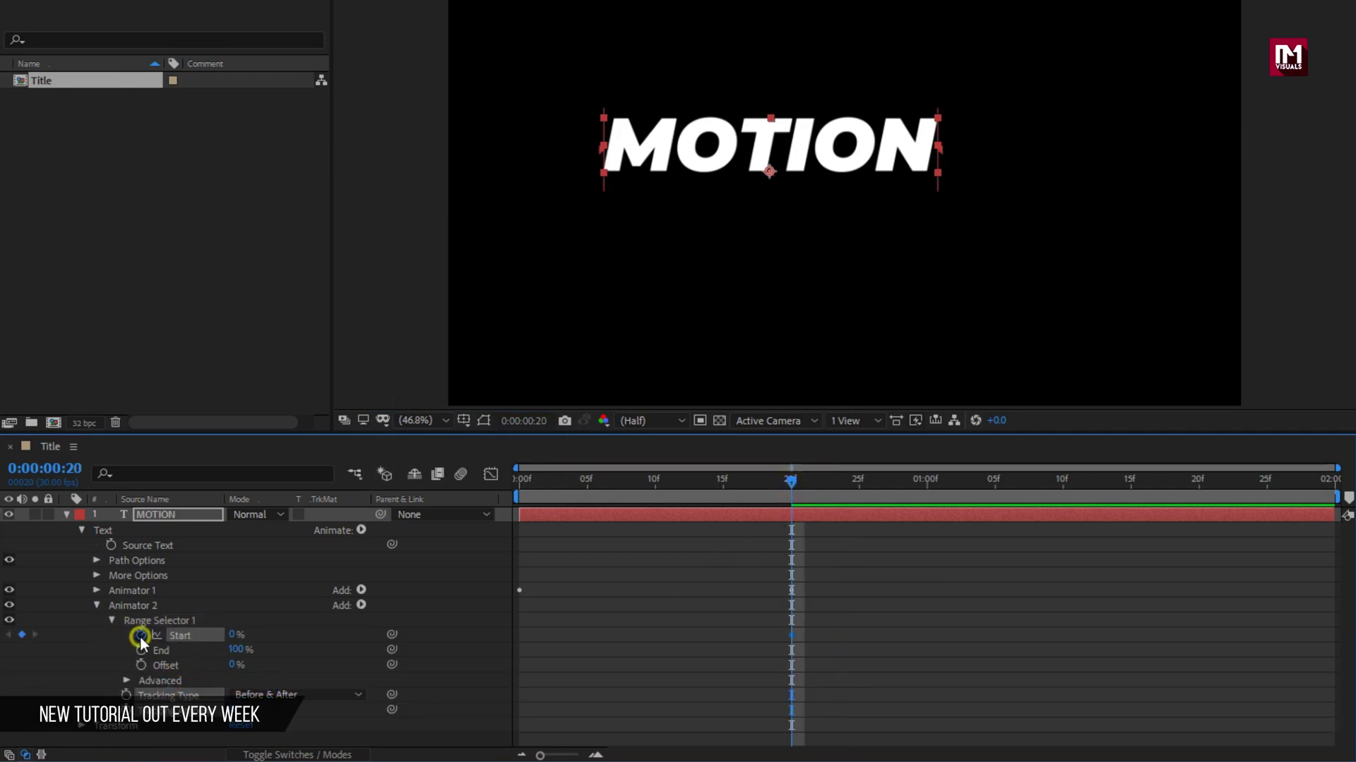
{"action": "left_click", "coordinate": [1061, 491]}
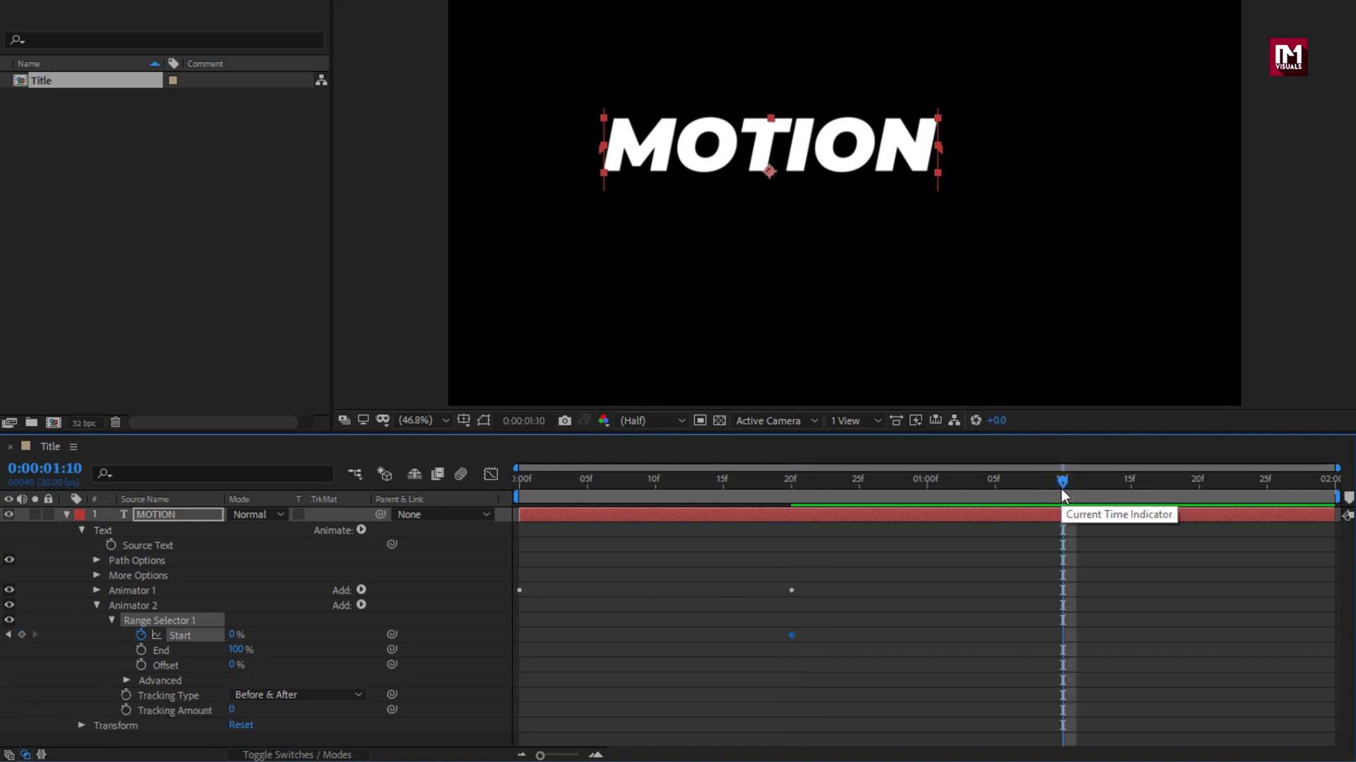
{"action": "left_click_drag", "start_coordinate": [234, 635], "coordinate": [434, 625]}
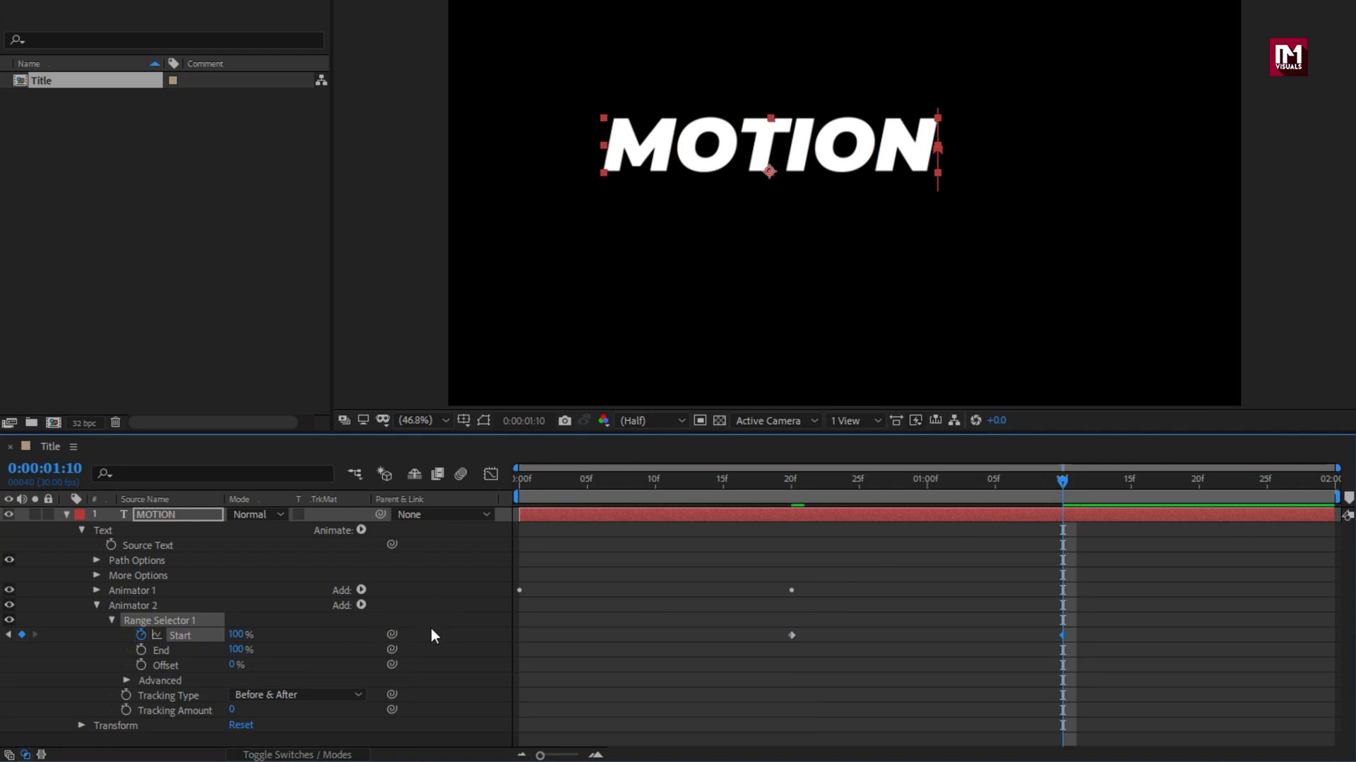
In Animator 2's Advanced range selector settings, set Based On to Words.
{"action": "left_click", "coordinate": [124, 681]}
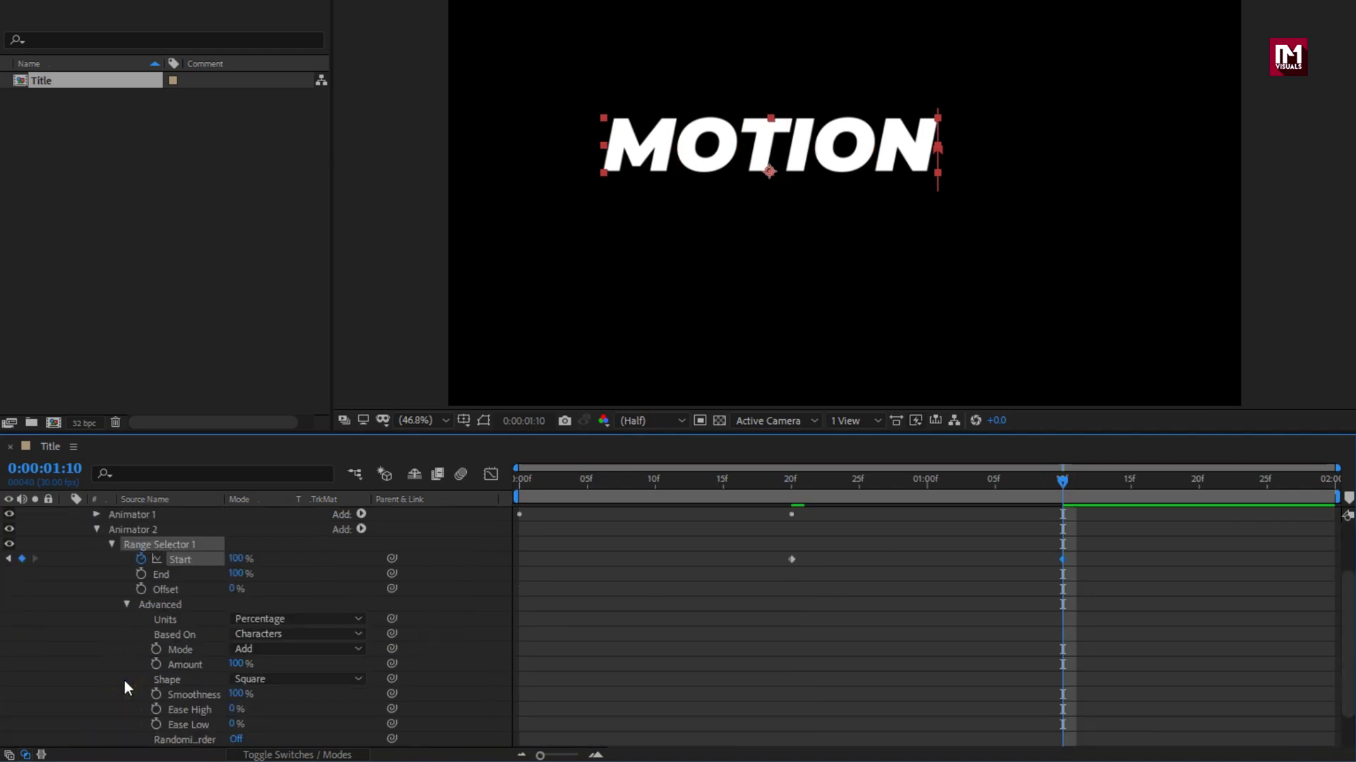
{"action": "left_click", "coordinate": [283, 634]}
{"action": "left_click", "coordinate": [286, 693]}
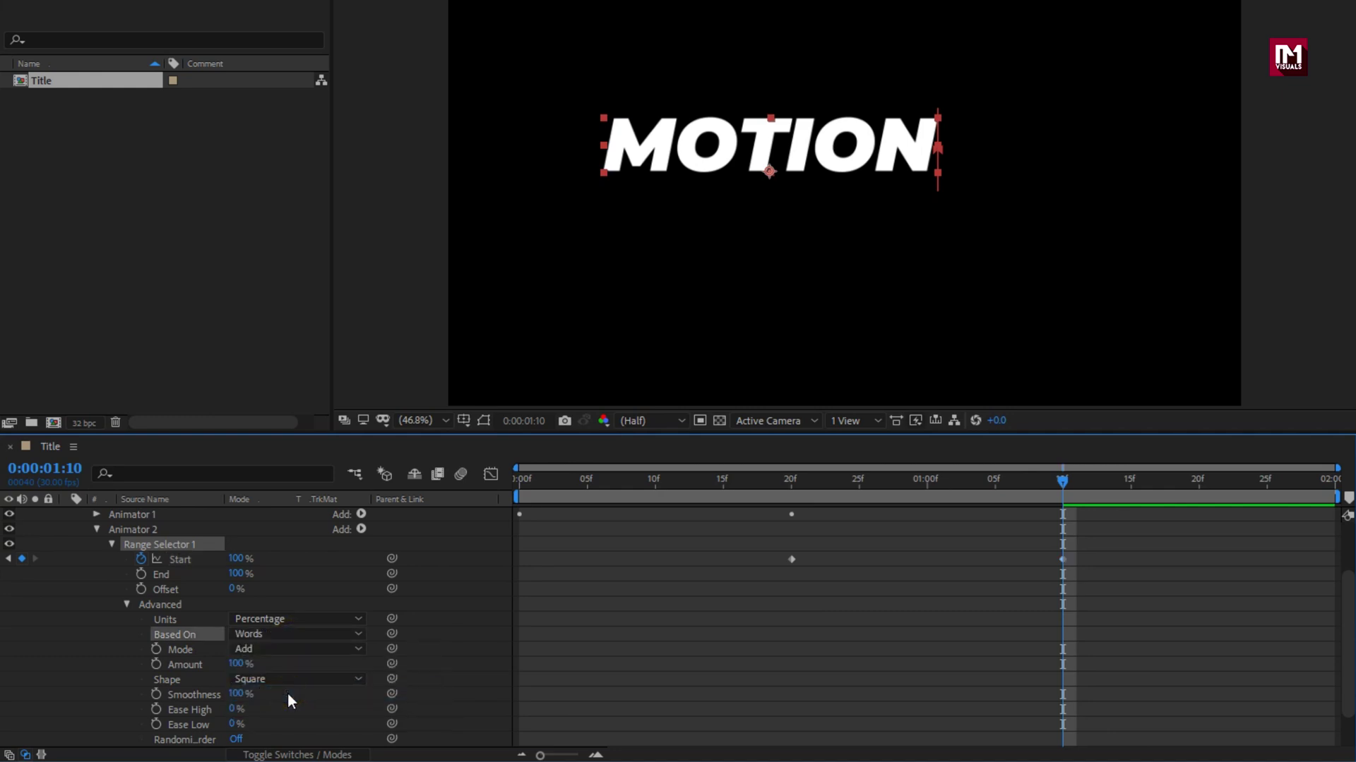
Add a Position property to Animator 2, set it to 51, 0, and scrub back to frame 0 to check the movement.
{"action": "scroll", "coordinate": [256, 596], "scroll_direction": "up", "scroll_amount": 1}
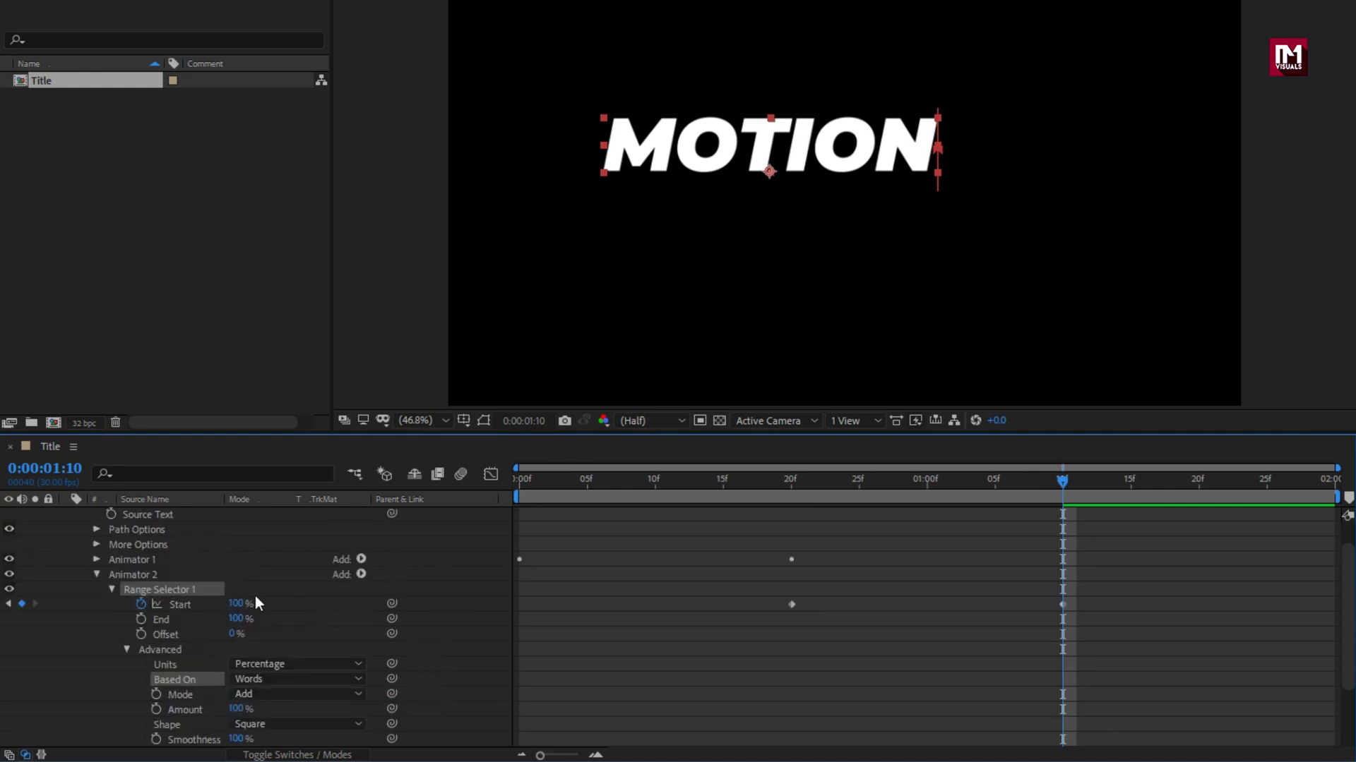
{"action": "left_click", "coordinate": [146, 573]}
{"action": "left_click", "coordinate": [361, 574]}
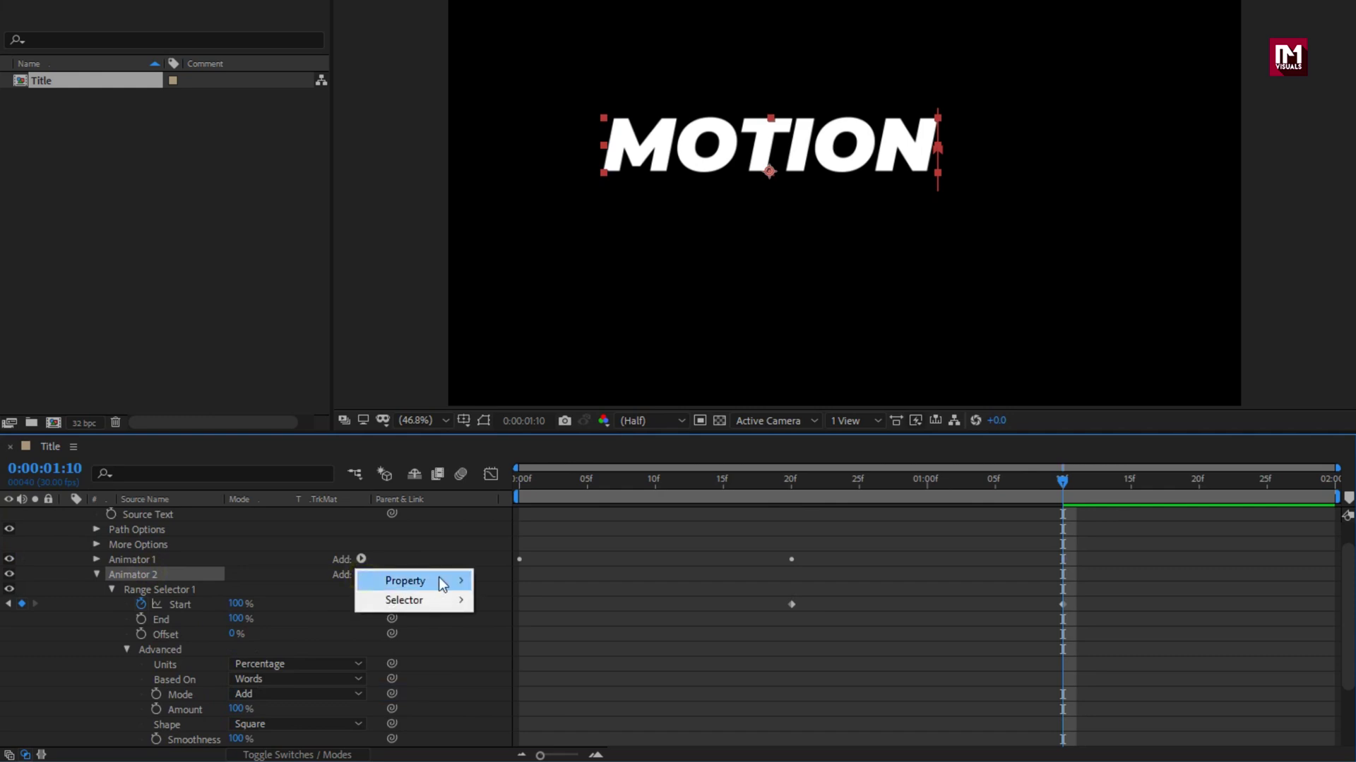
{"action": "mouse_move", "coordinate": [439, 577]}
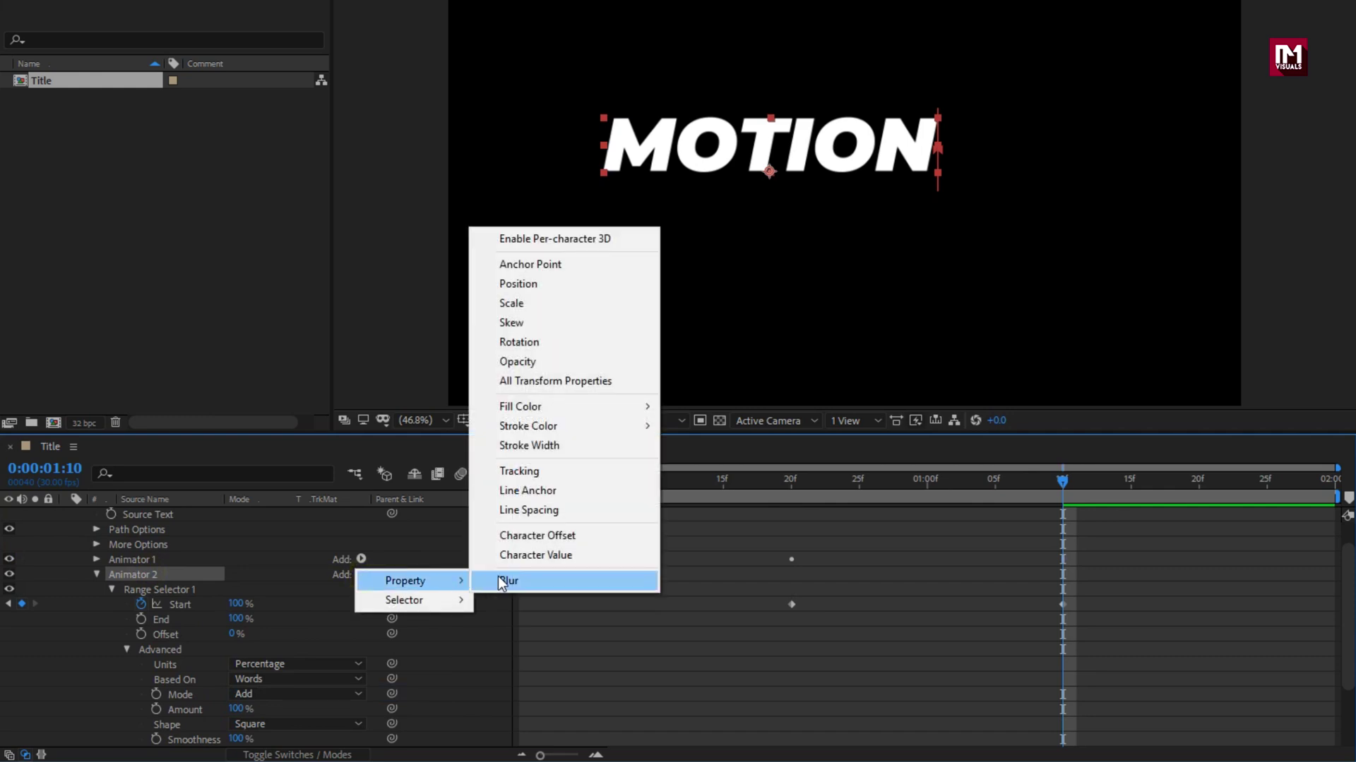
{"action": "left_click", "coordinate": [528, 285]}
{"action": "scroll", "coordinate": [364, 644], "scroll_direction": "down", "scroll_amount": 1}
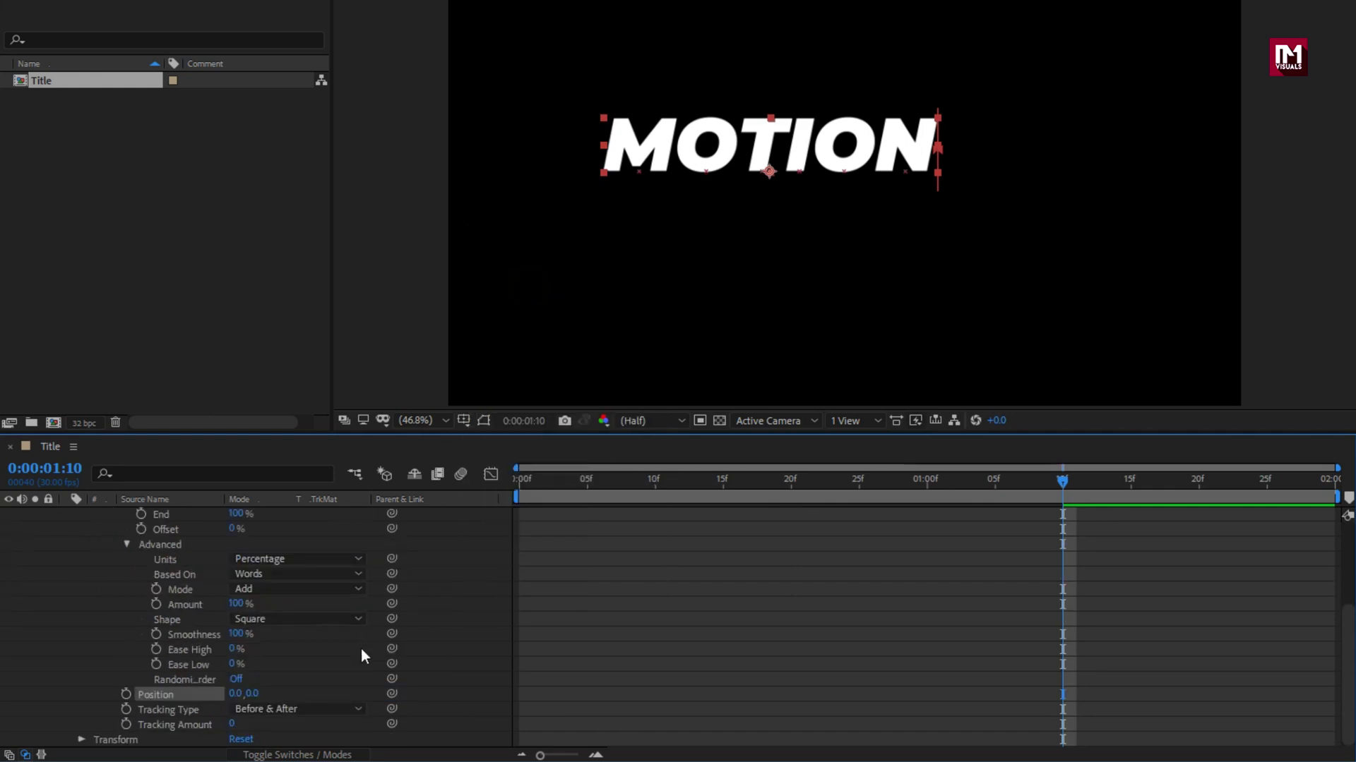
{"action": "left_click_drag", "start_coordinate": [226, 698], "coordinate": [249, 701]}
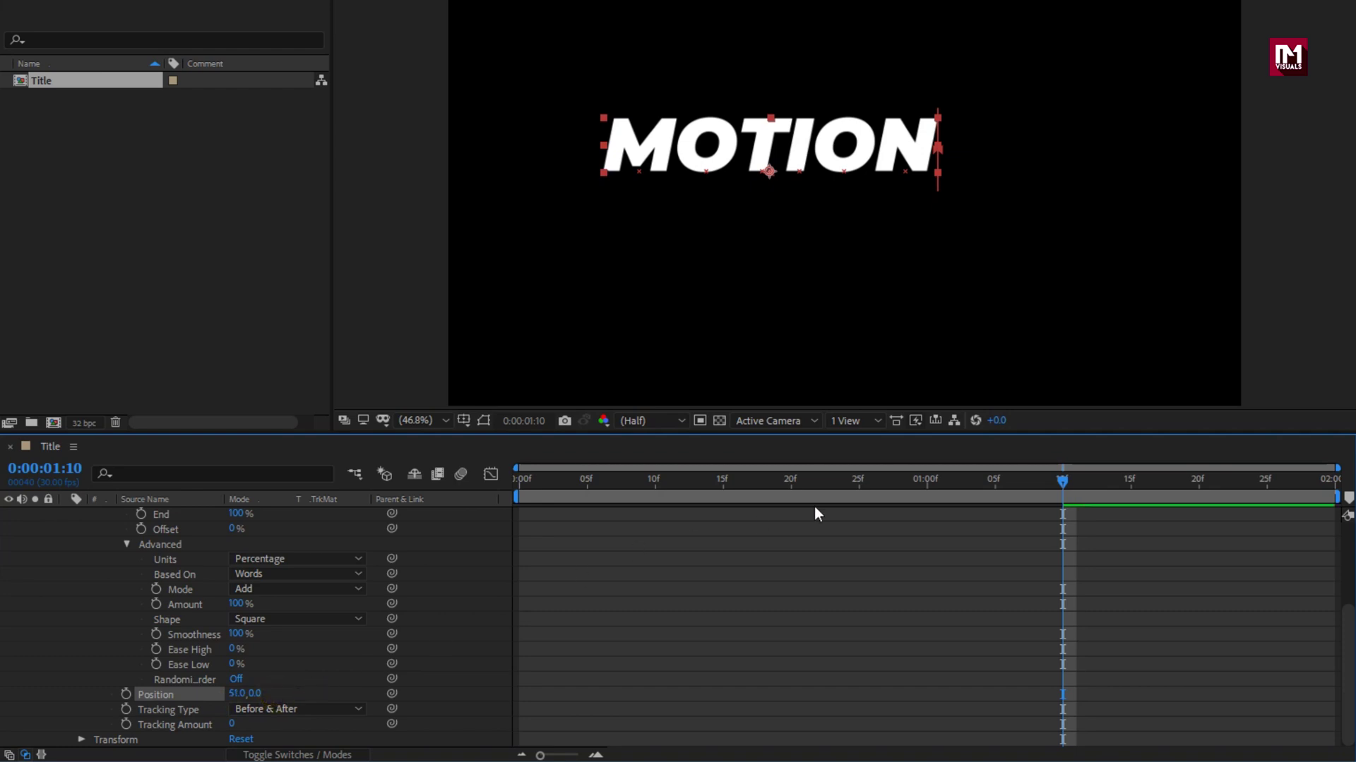
{"action": "left_click_drag", "start_coordinate": [860, 485], "coordinate": [515, 486]}
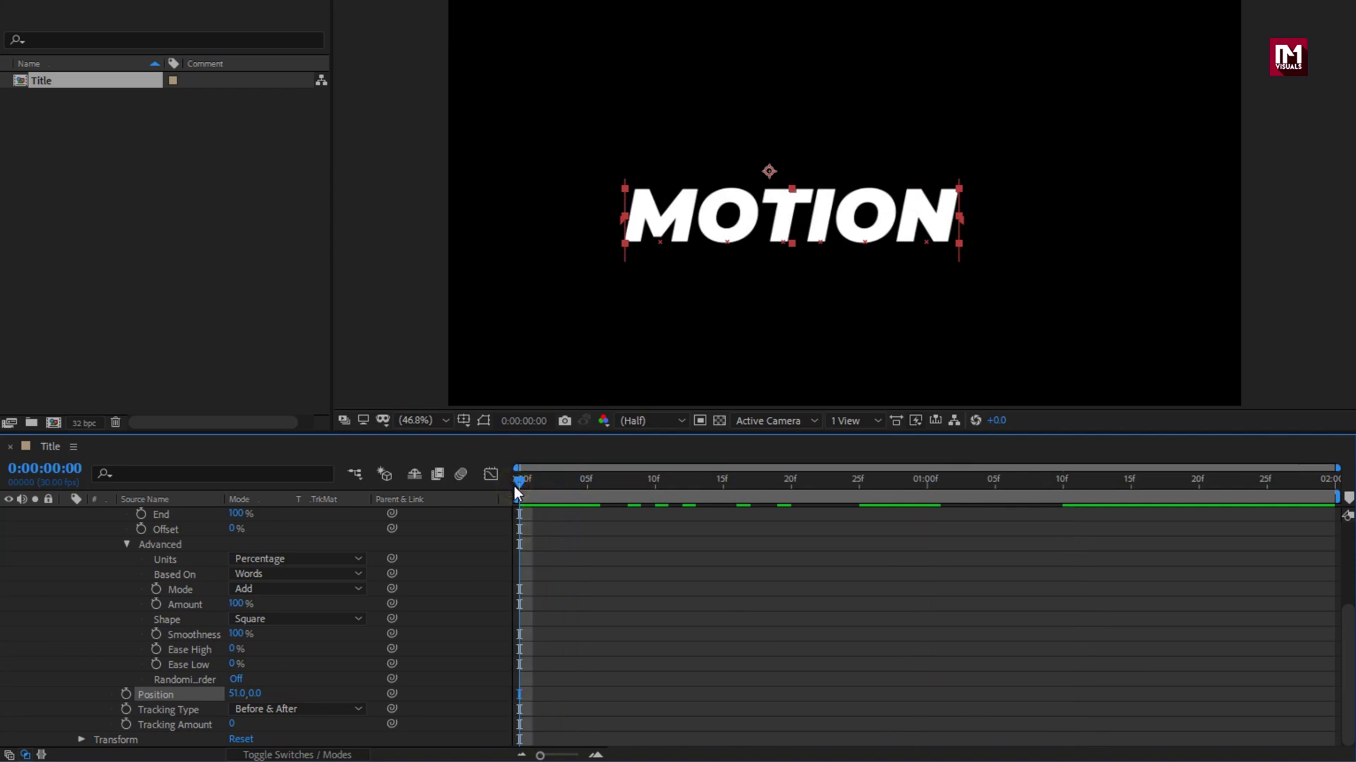
Apply Easy Ease to both of Animator 2's Start keyframes and shape their speed graph into a sharp central peak at about 1:00.
{"action": "scroll", "coordinate": [681, 608], "scroll_direction": "up", "scroll_amount": 2}
{"action": "left_click_drag", "start_coordinate": [1082, 579], "coordinate": [790, 596]}
{"action": "right_click", "coordinate": [790, 591]}
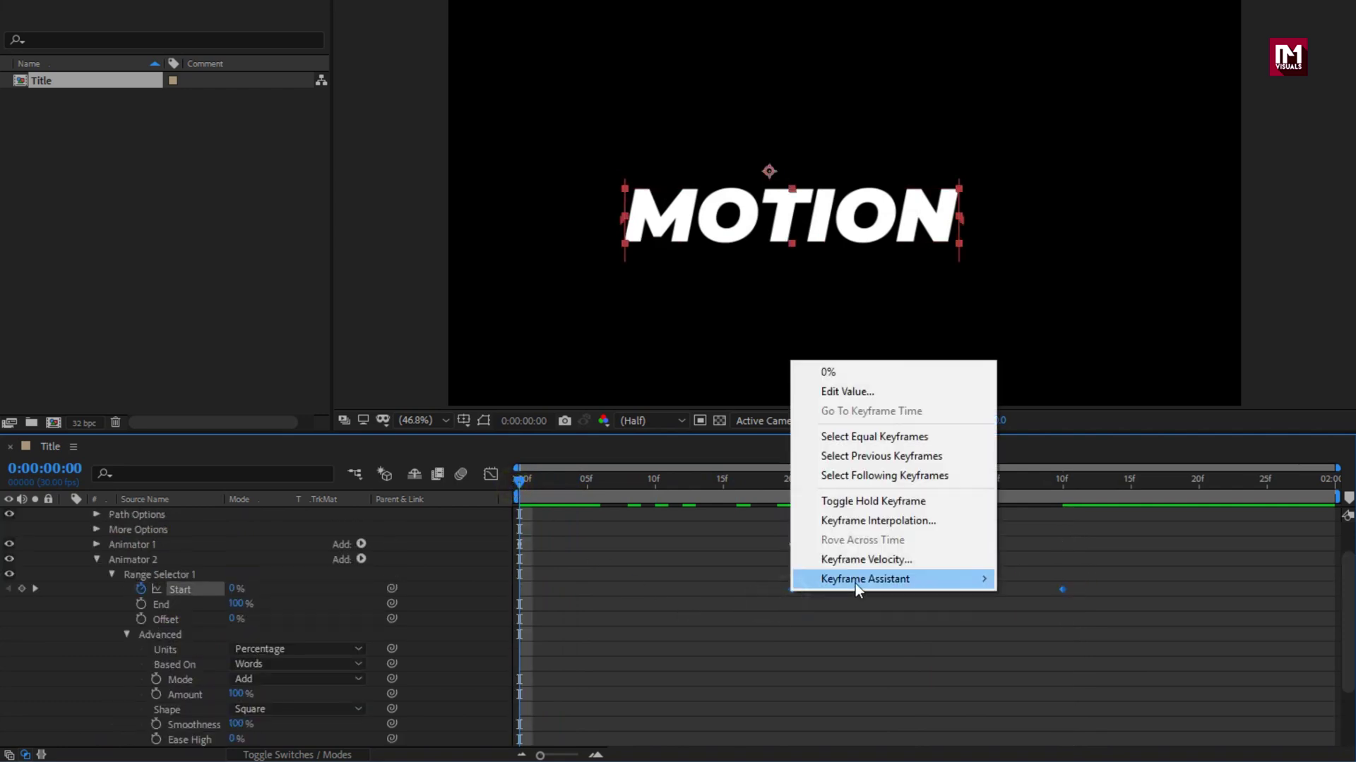
{"action": "left_click", "coordinate": [1038, 635]}
{"action": "left_click", "coordinate": [492, 475]}
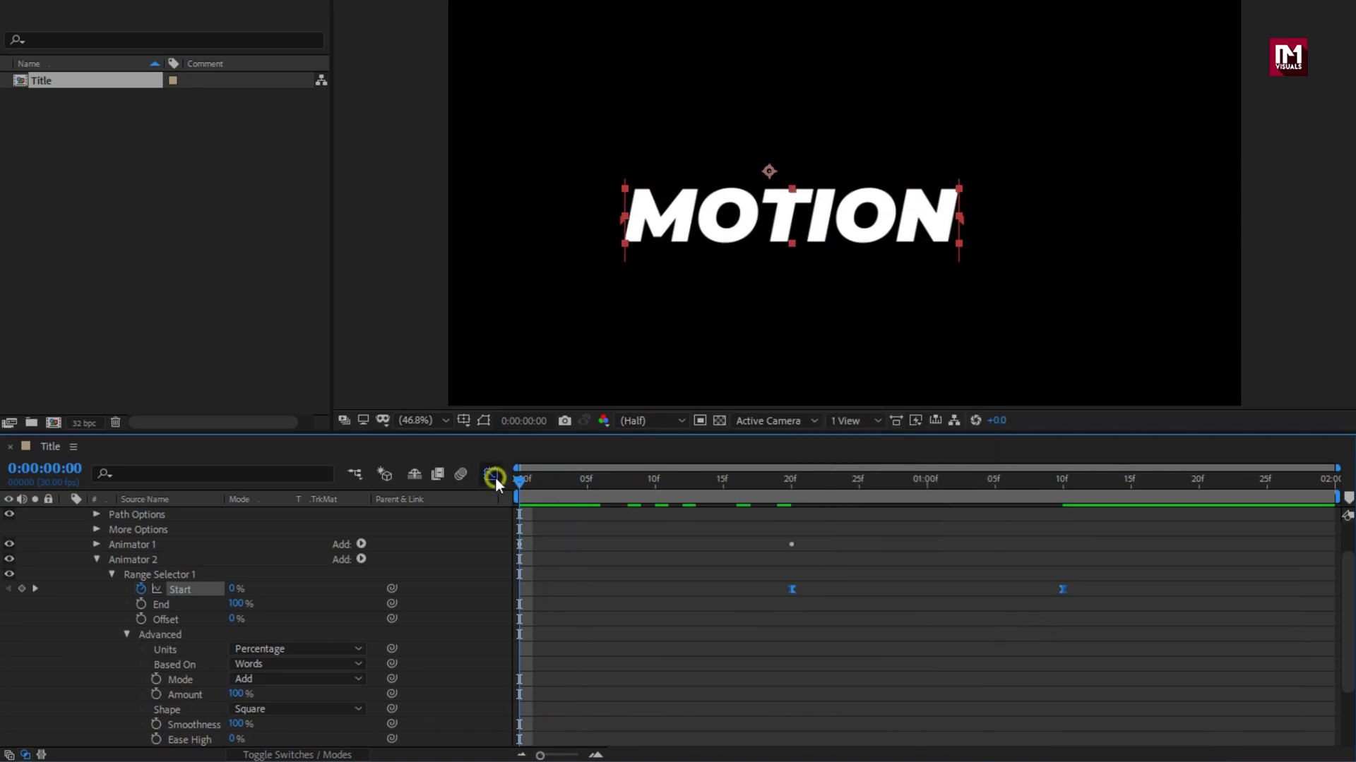
{"action": "left_click_drag", "start_coordinate": [1085, 699], "coordinate": [925, 705]}
{"action": "left_click", "coordinate": [492, 474]}
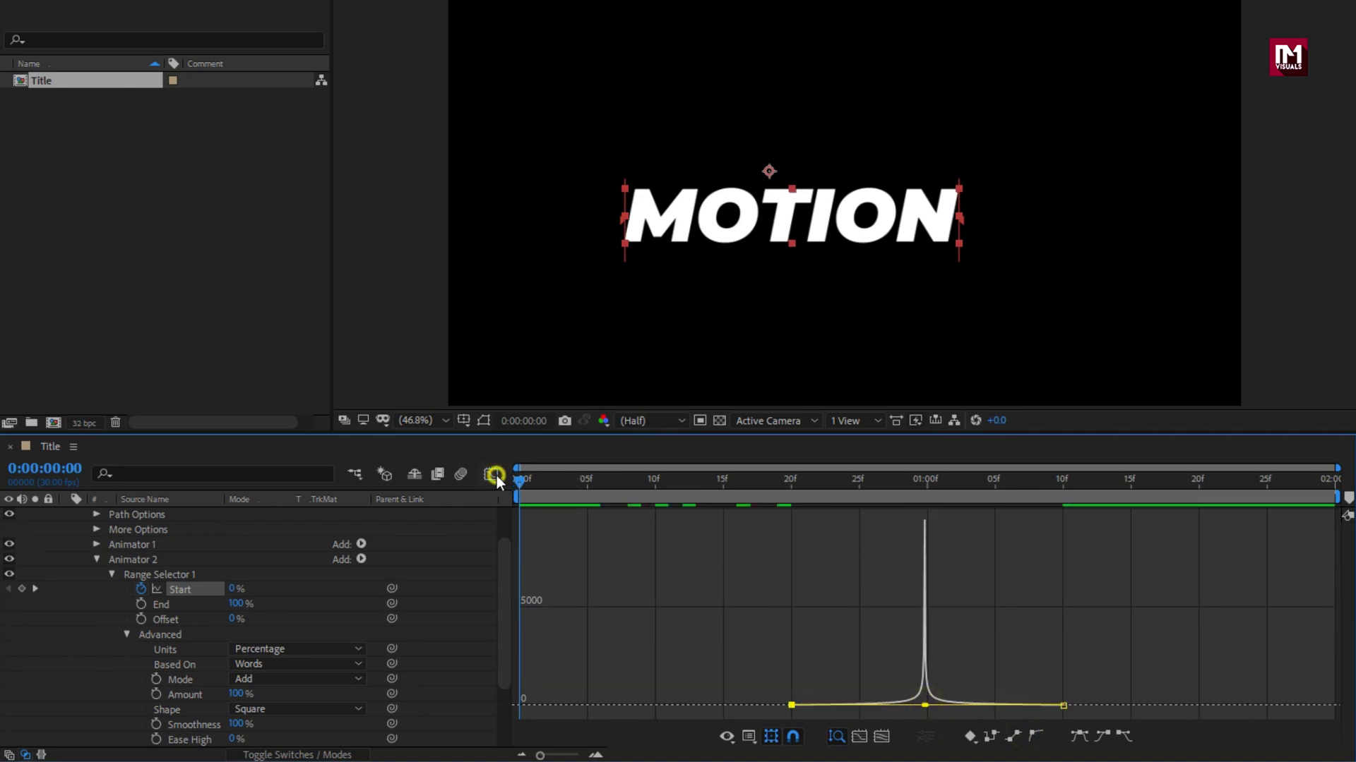
Preview the title animation from frame 0, then scrub from frame 20 to 0:00:01:10 to check the sideways shift.
{"action": "left_click", "coordinate": [516, 480]}
{"action": "key", "text": "space"}
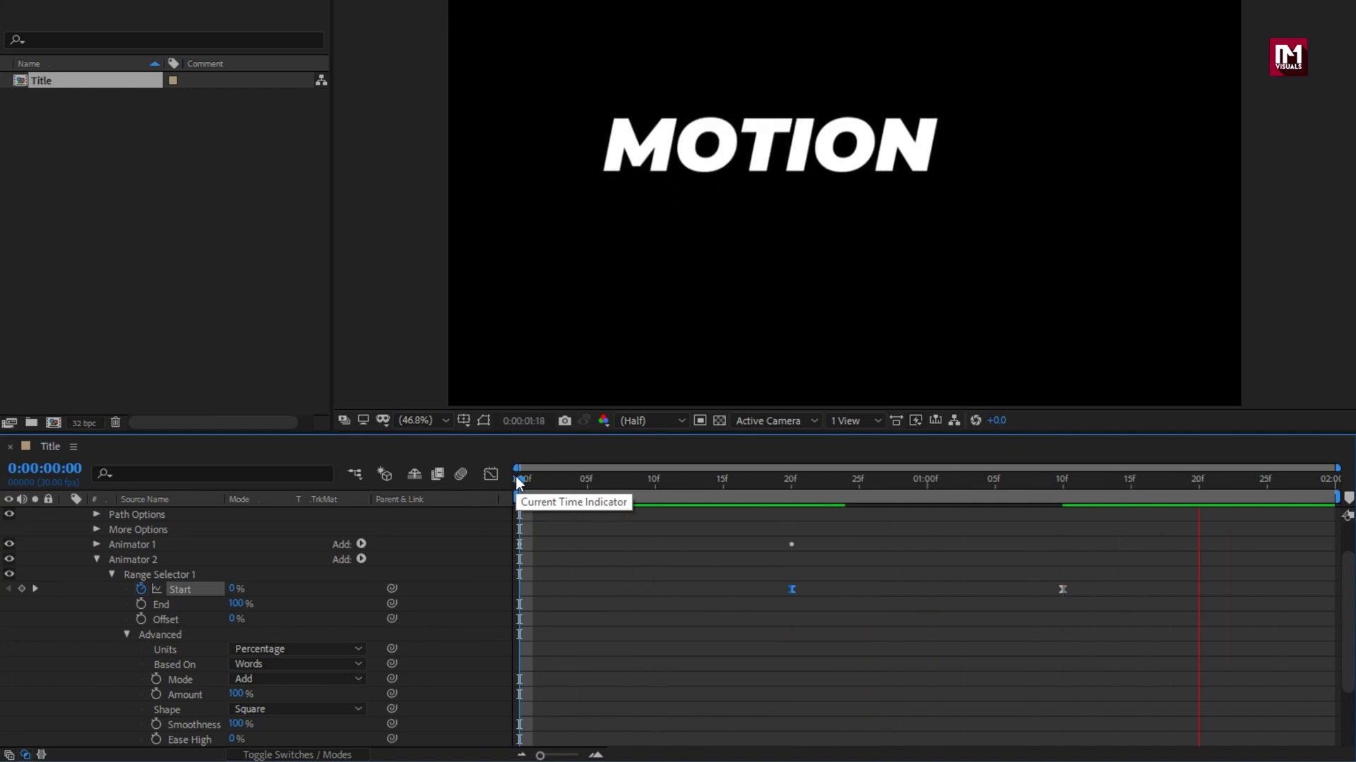
{"action": "left_click", "coordinate": [786, 482]}
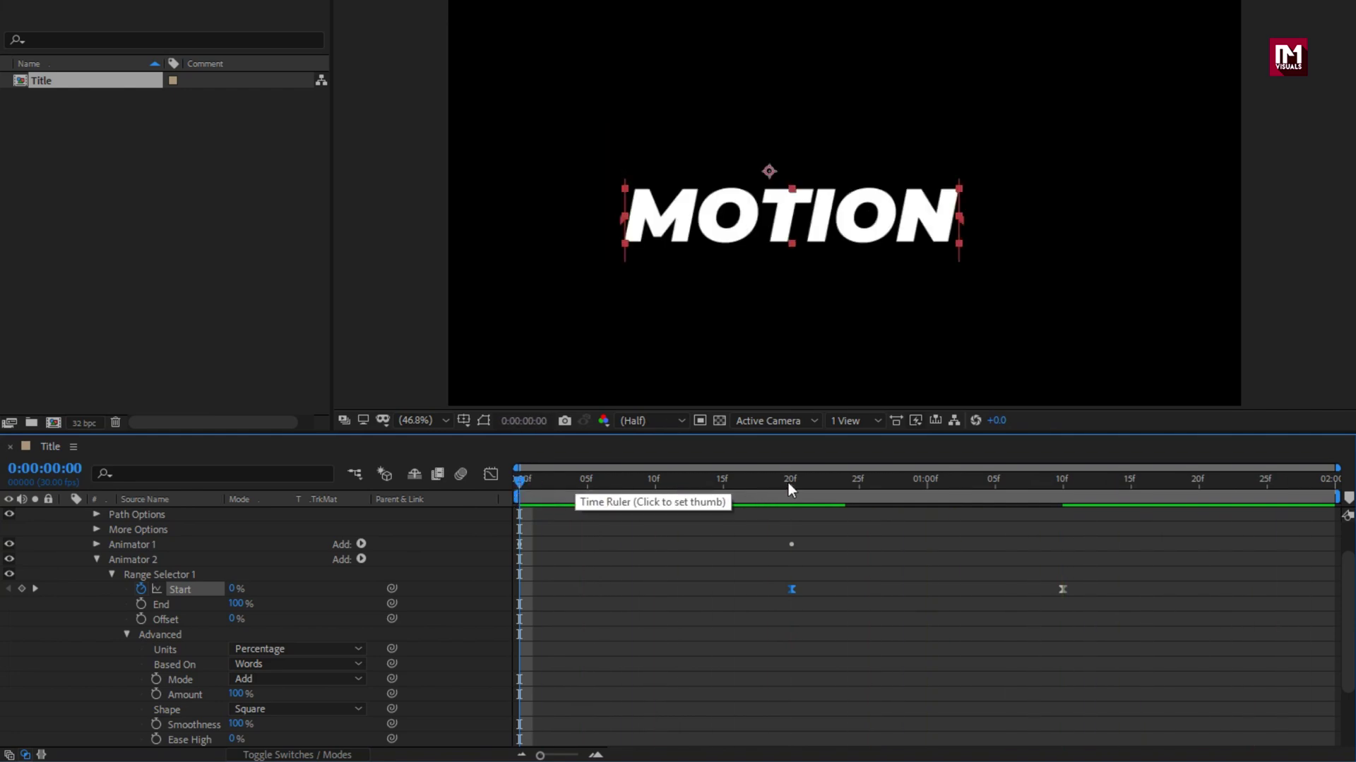
{"action": "left_click_drag", "start_coordinate": [788, 481], "coordinate": [1063, 484]}
Set Animator 2's Position to 60, 0 and scrub up to about 0:00:01:10 to check the shift.
{"action": "scroll", "coordinate": [150, 689], "scroll_direction": "down", "scroll_amount": 3}
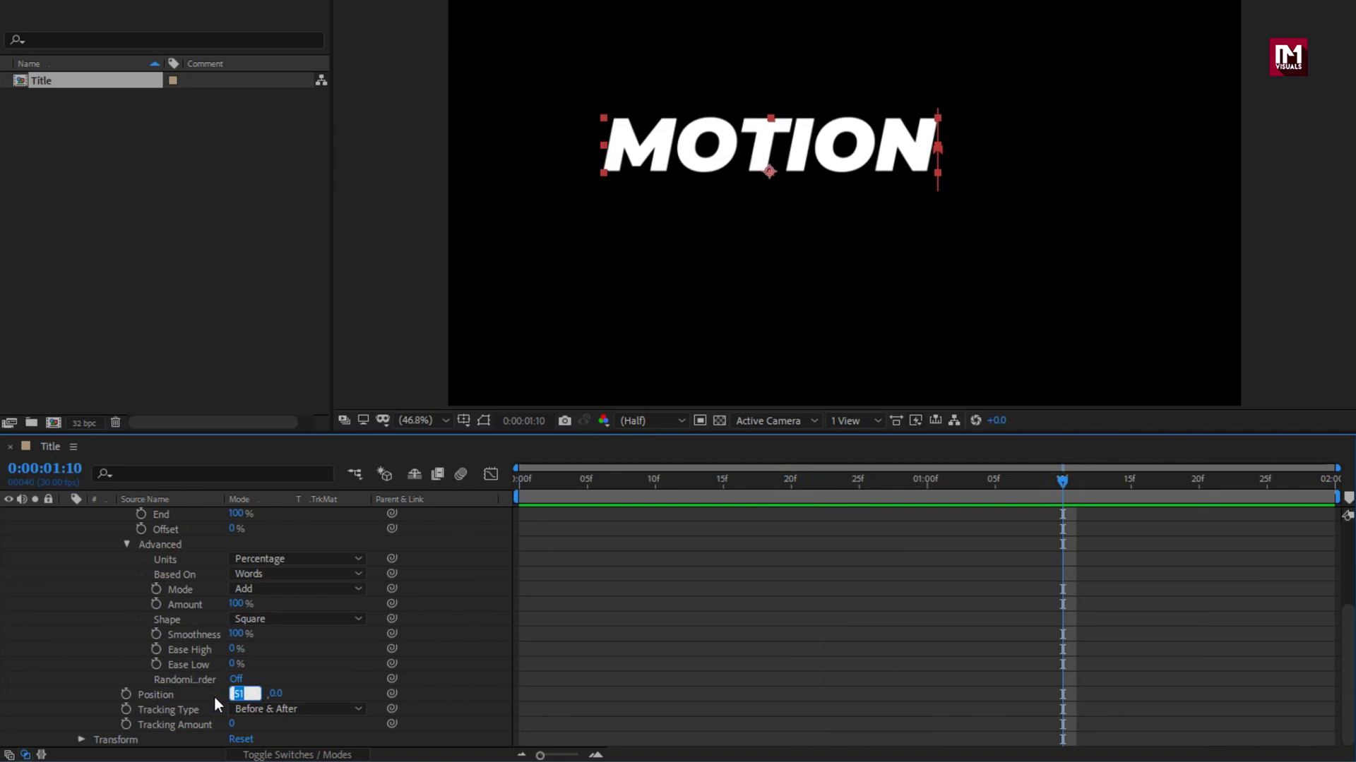
{"action": "type", "text": "60"}
{"action": "key", "text": "Return"}
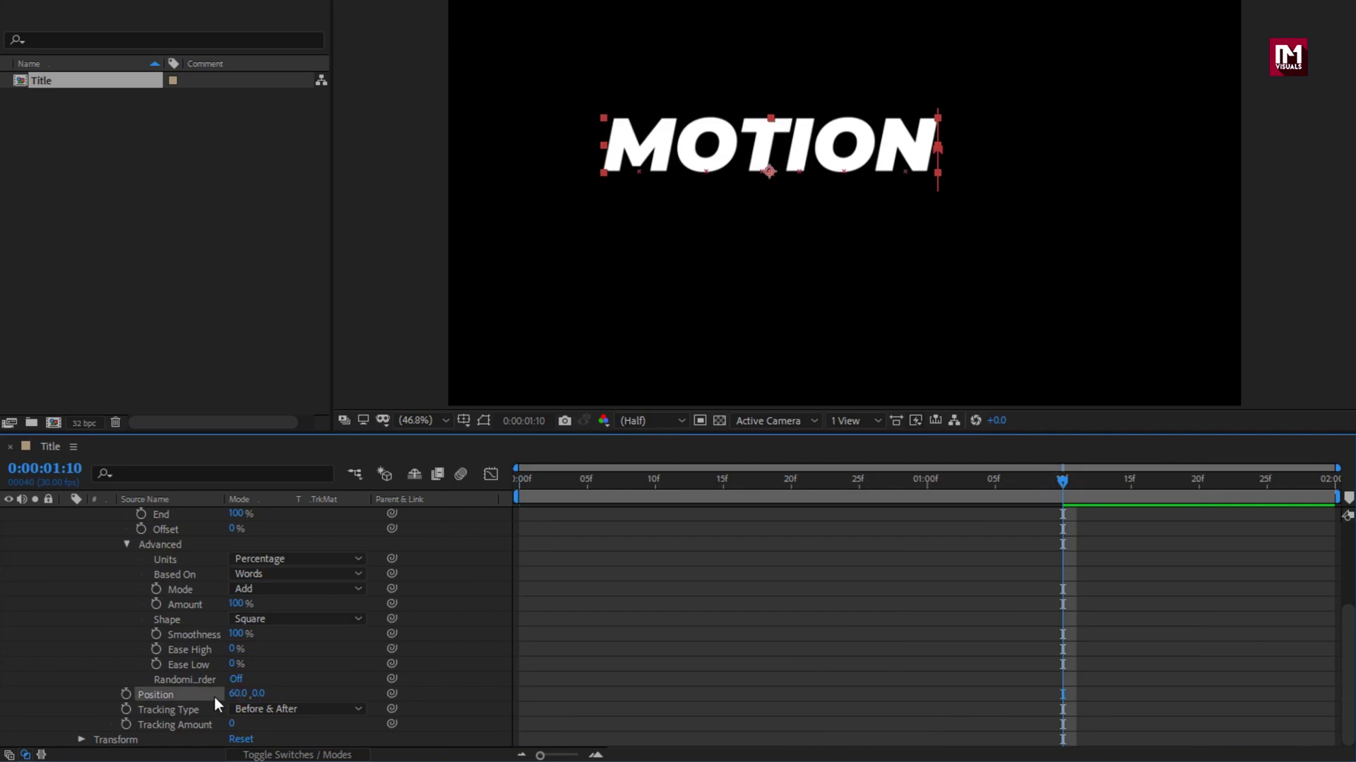
{"action": "left_click_drag", "start_coordinate": [917, 480], "coordinate": [1070, 485]}
{"action": "scroll", "coordinate": [590, 621], "scroll_direction": "up", "scroll_amount": 5}
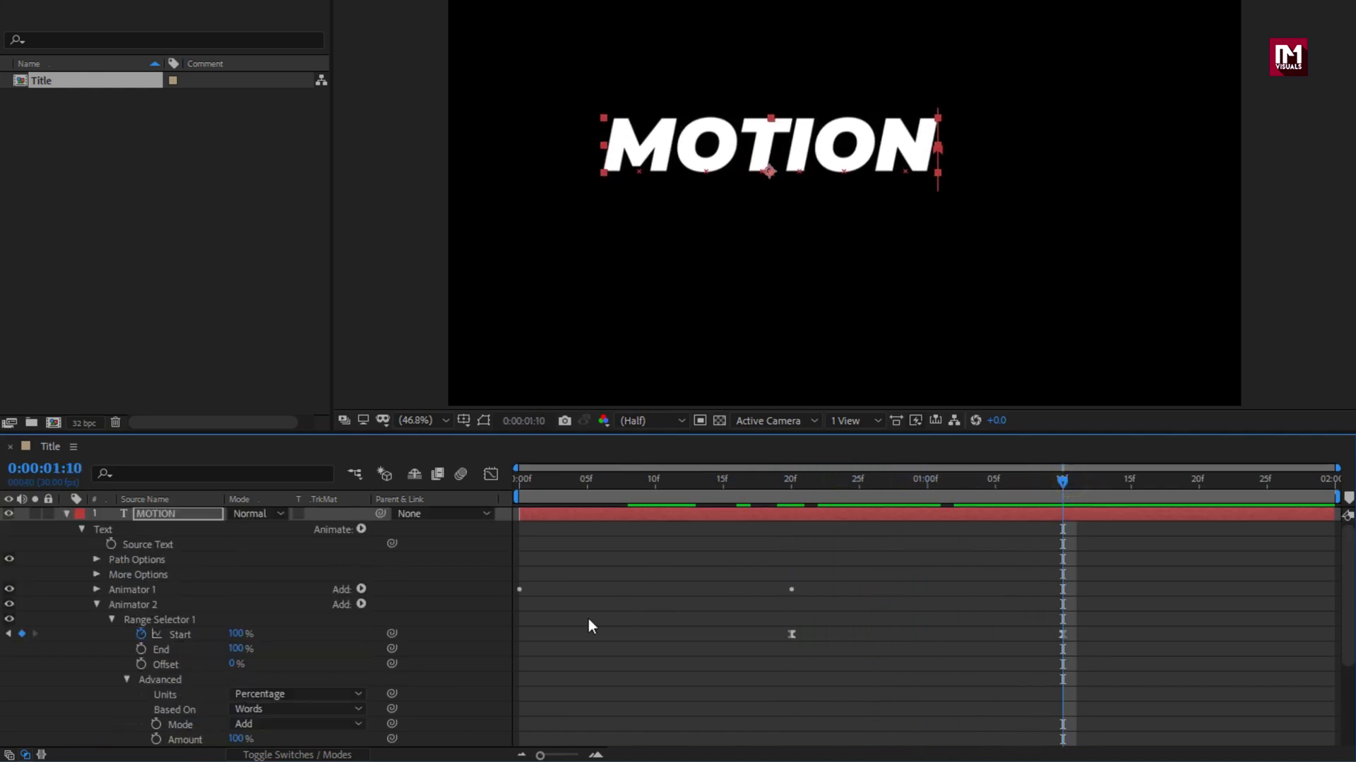
Collapse the MOTION layer, duplicate it at 0:00:01:16 and place the copy directly below the original text.
{"action": "left_click", "coordinate": [67, 516]}
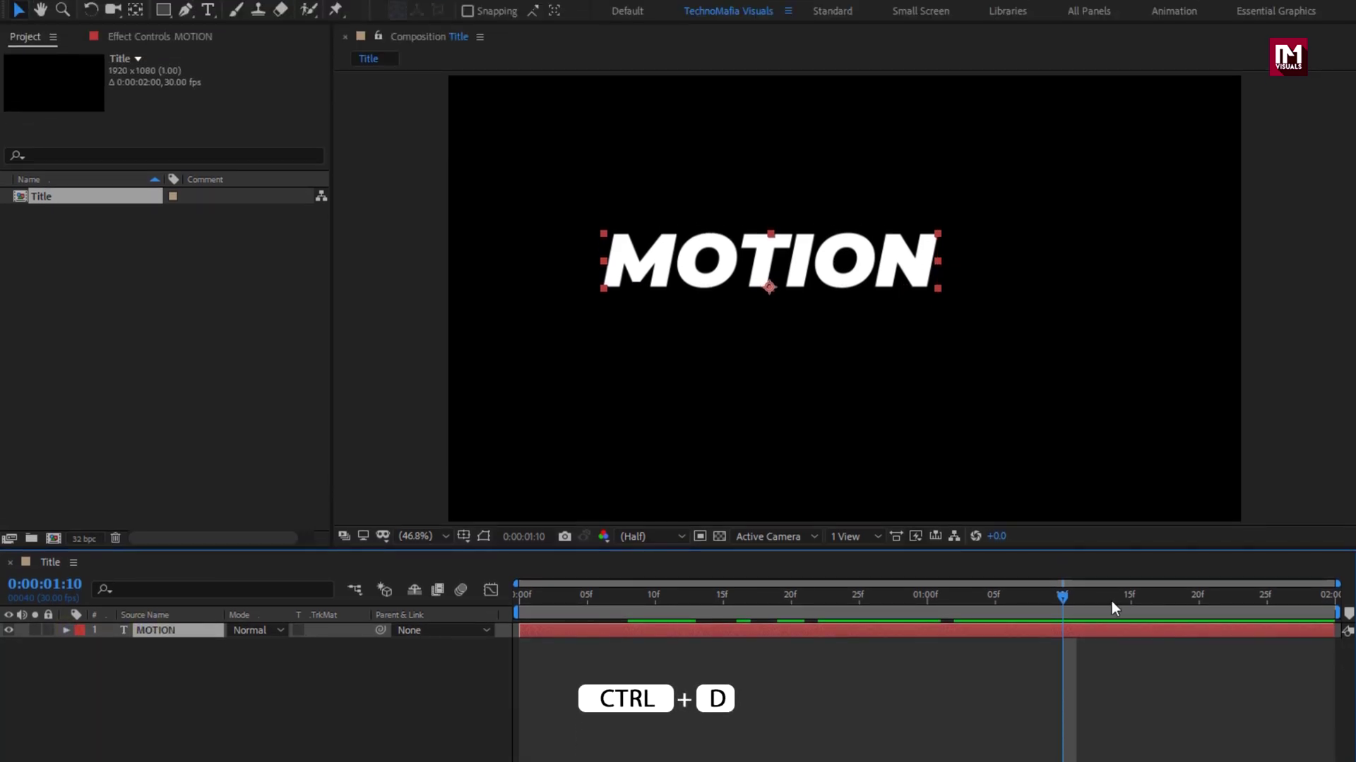
{"action": "left_click_drag", "start_coordinate": [1124, 599], "coordinate": [1147, 597]}
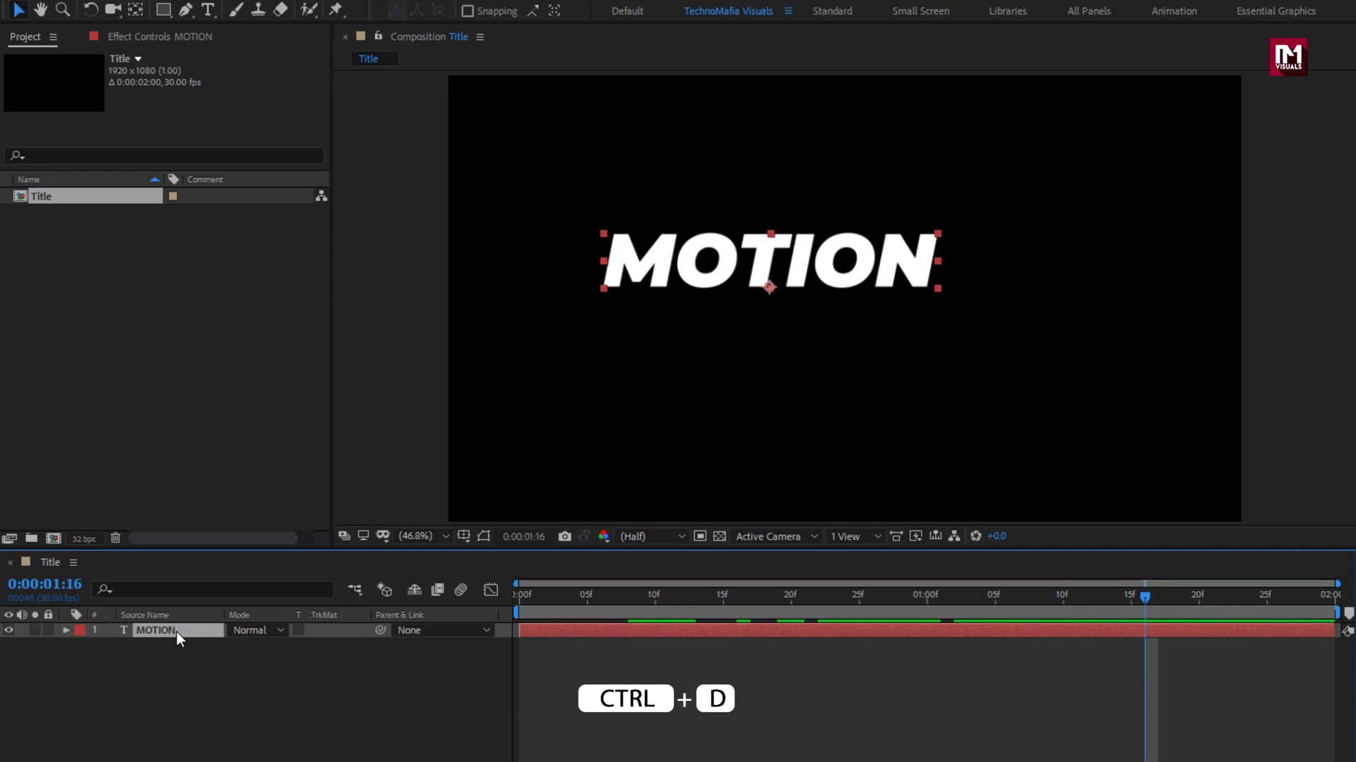
{"action": "key", "text": "ctrl+d"}
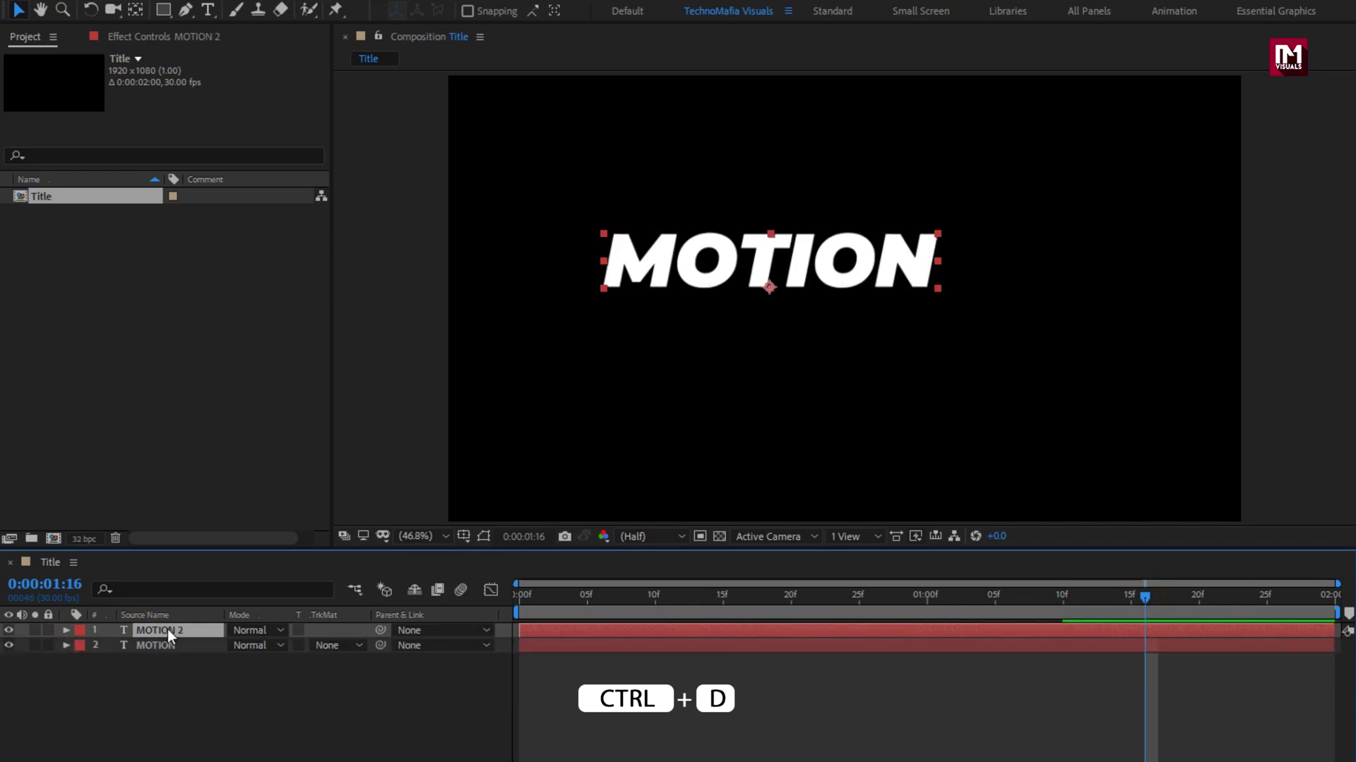
{"action": "left_click_drag", "start_coordinate": [678, 267], "coordinate": [677, 333]}
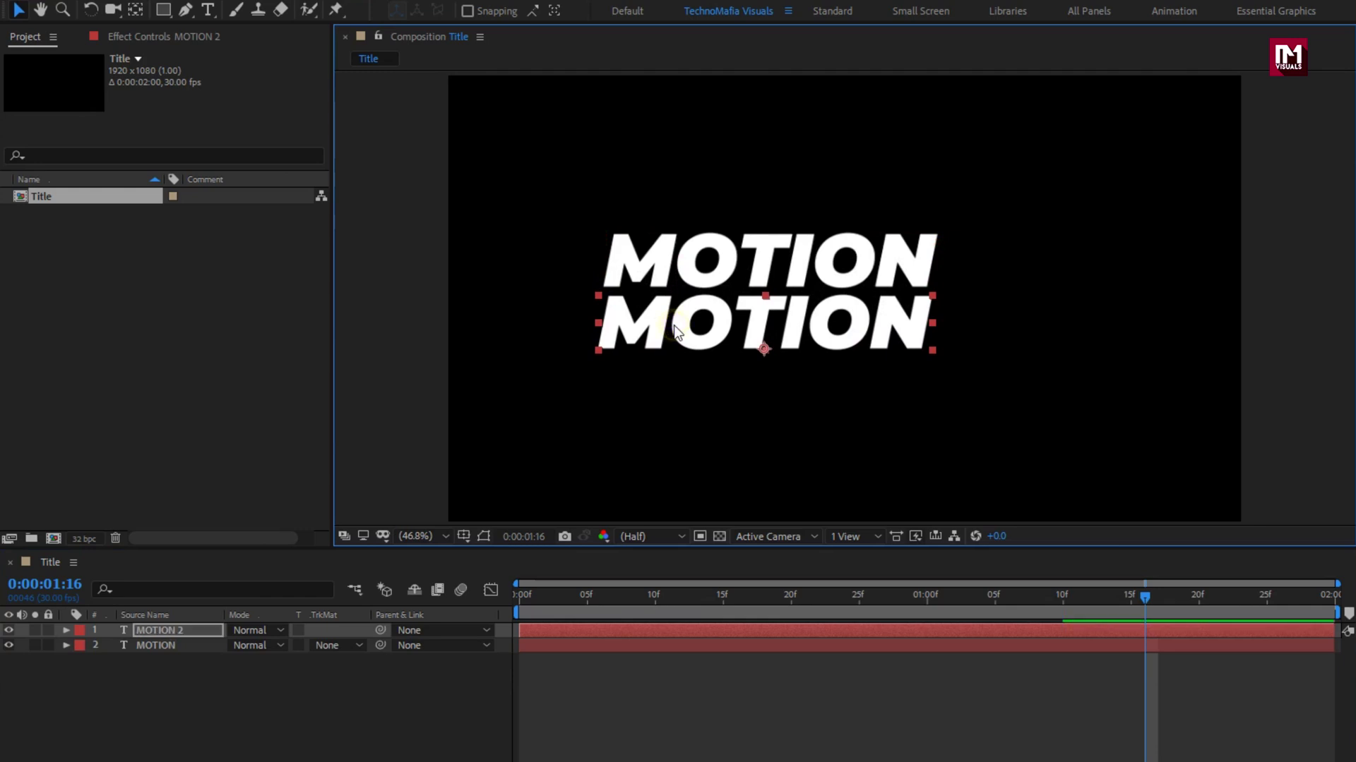
Change the text of the duplicated MOTION layer to GRAPHICS.
{"action": "double_click", "coordinate": [673, 324]}
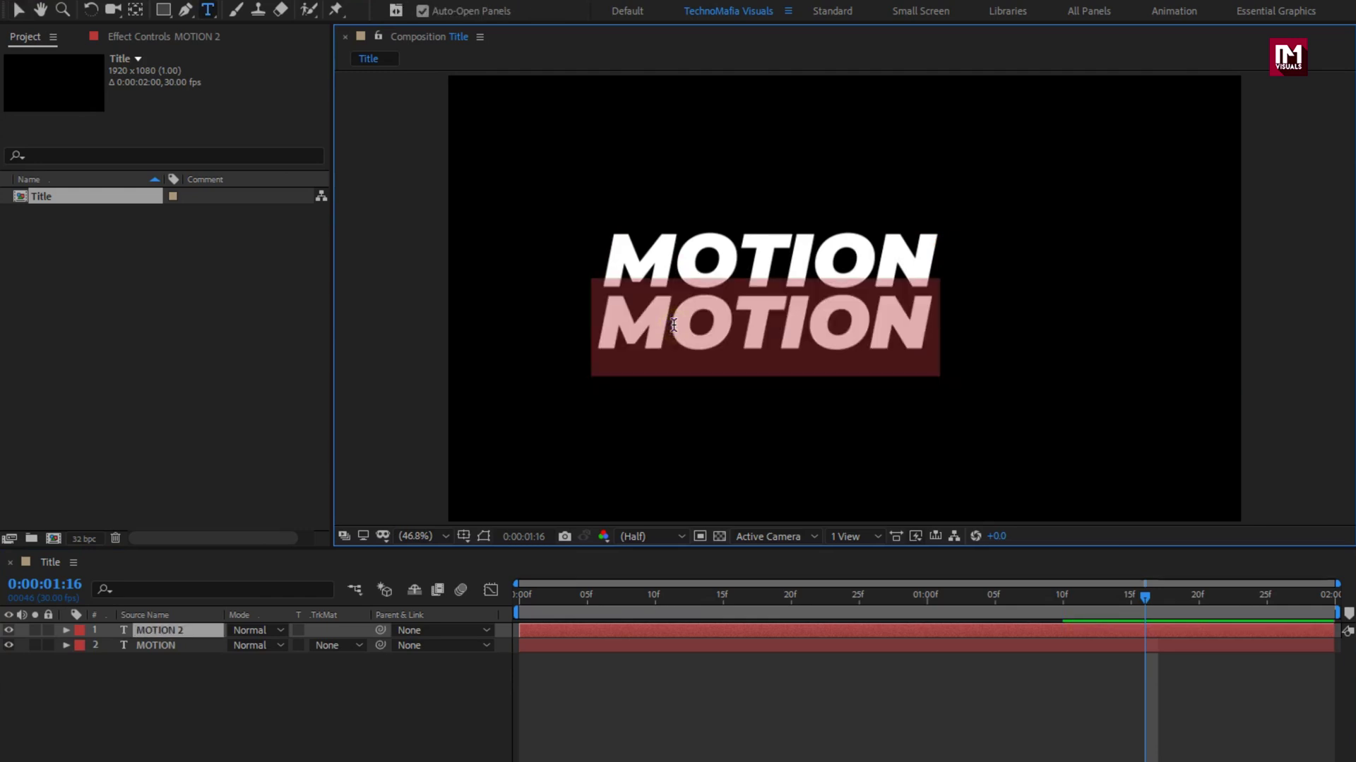
{"action": "type", "text": "G"}
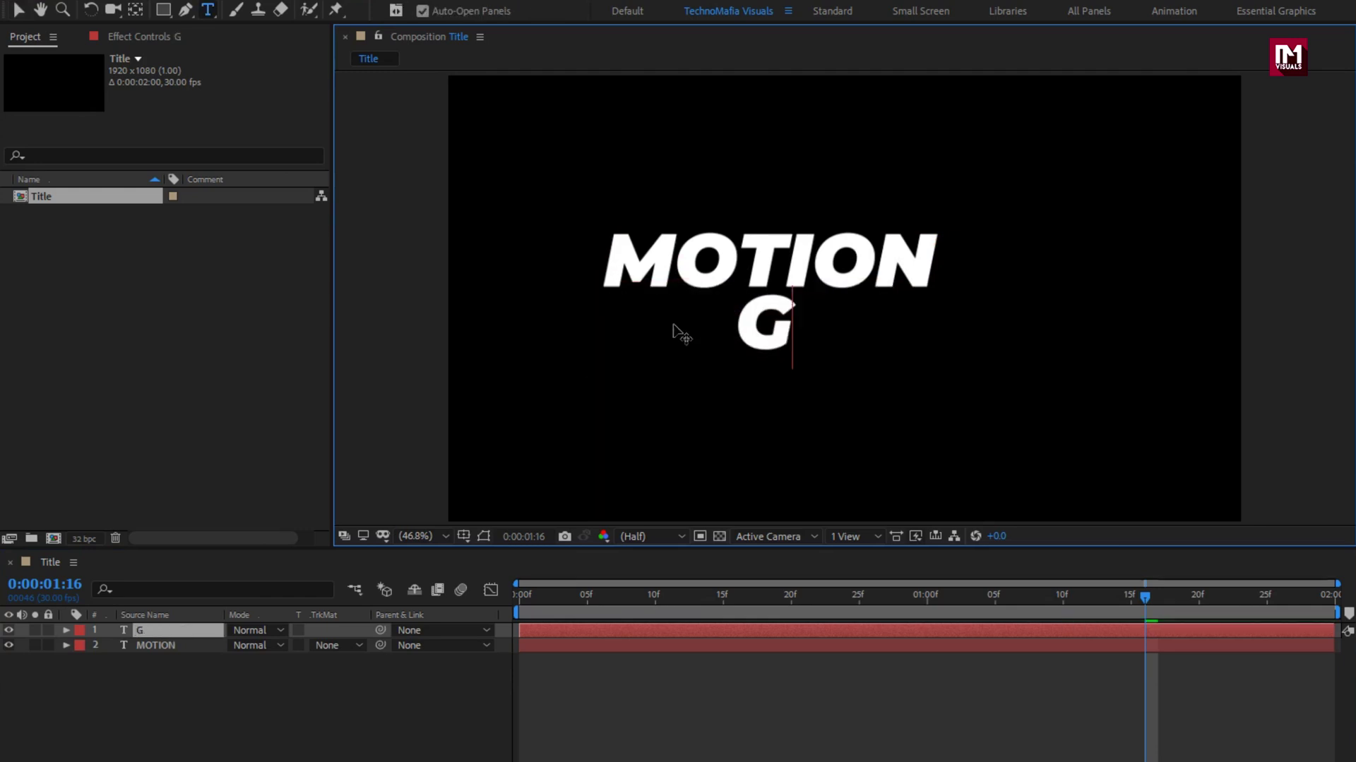
{"action": "type", "text": "RAPHICS"}
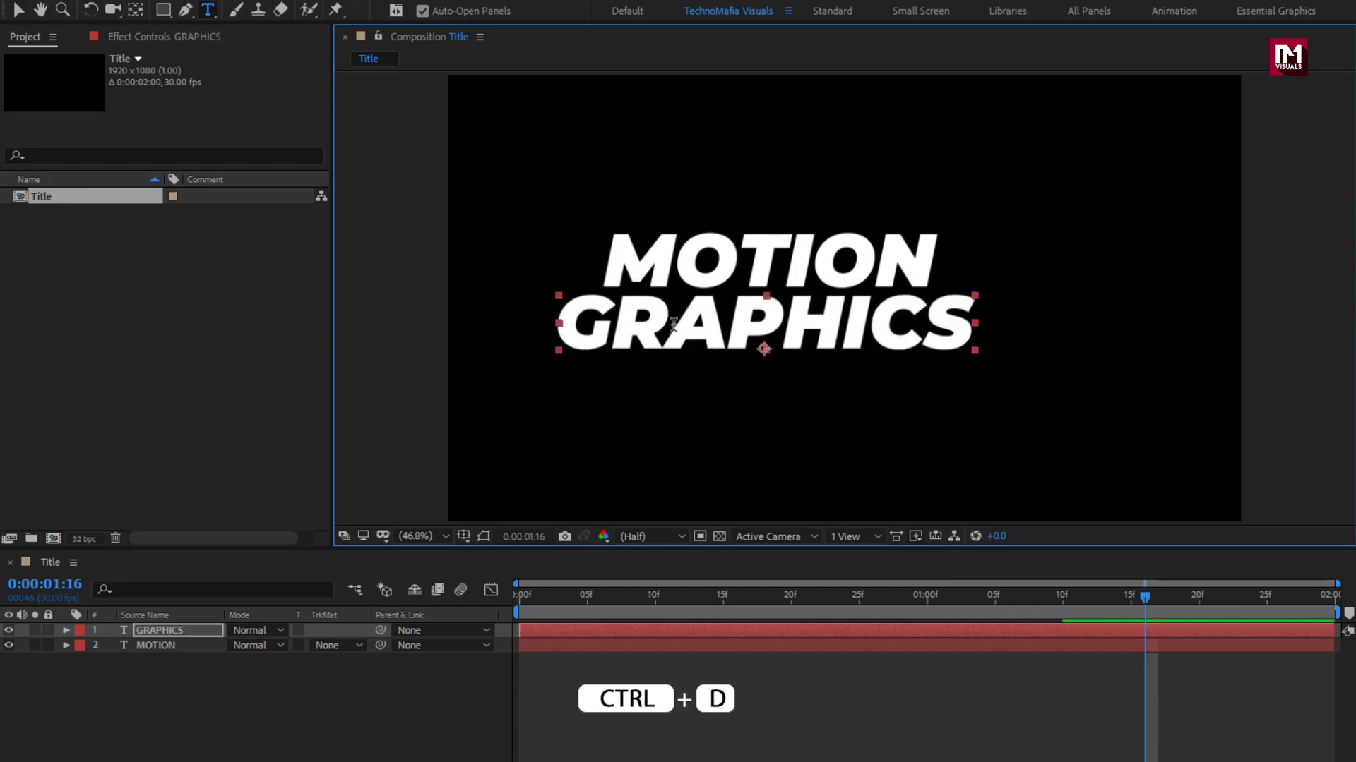
Duplicate the GRAPHICS layer and place the copy directly below it as a third line.
{"action": "left_click", "coordinate": [167, 630]}
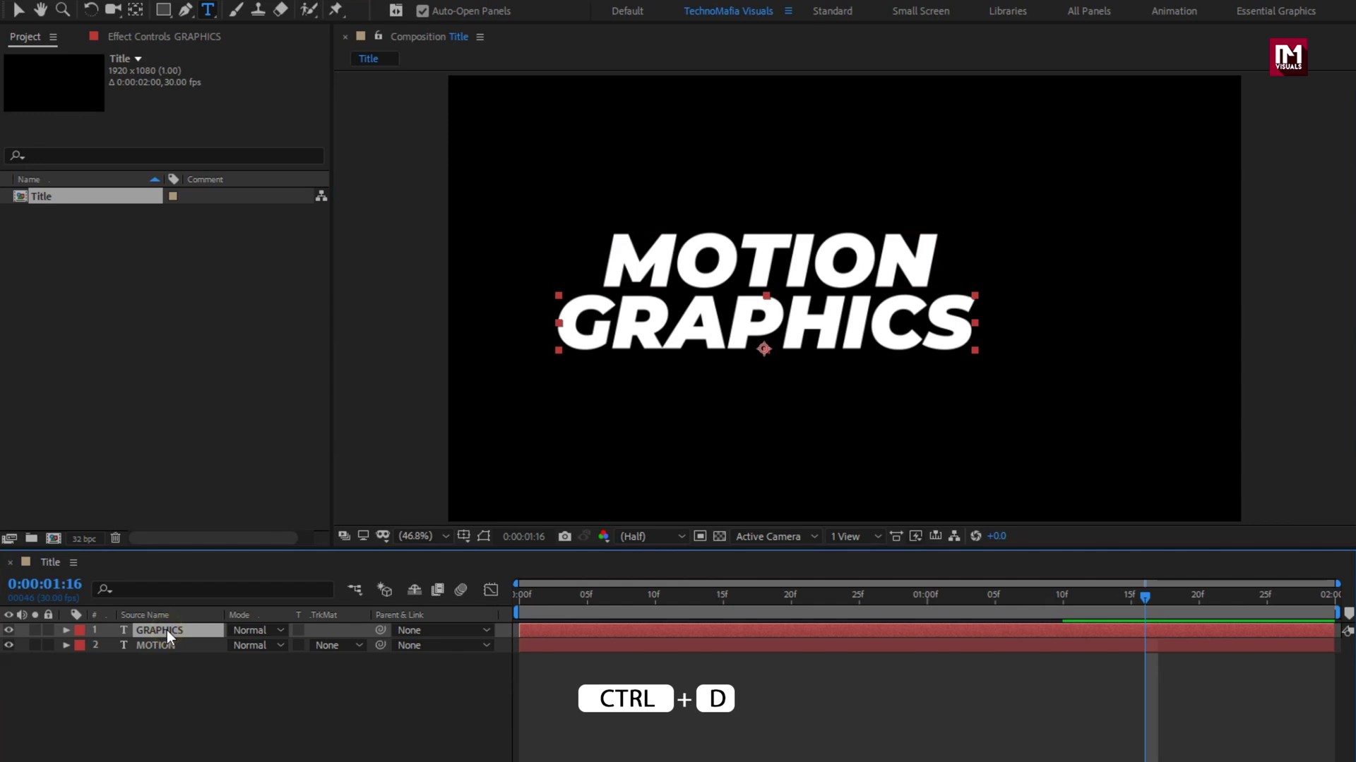
{"action": "key", "text": "ctrl+d"}
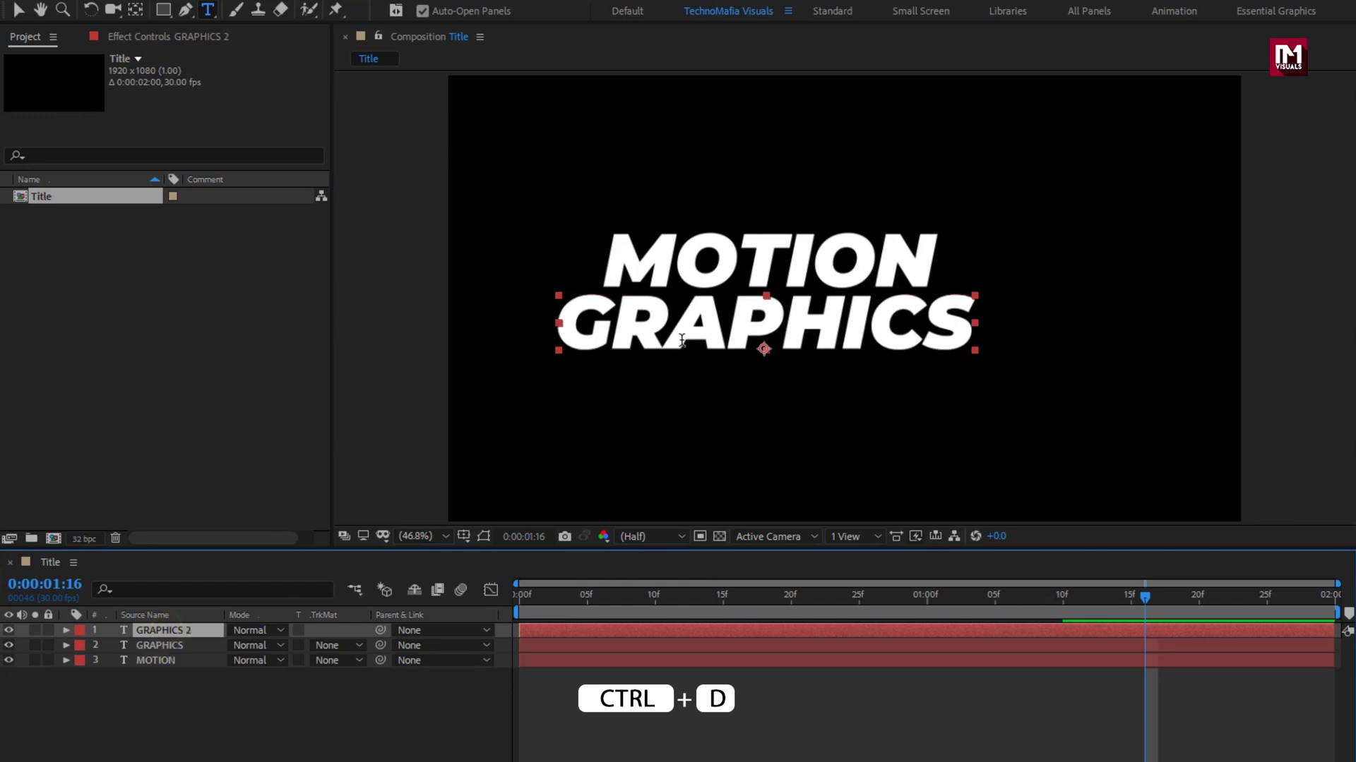
{"action": "key", "text": "v"}
{"action": "left_click_drag", "start_coordinate": [689, 322], "coordinate": [692, 393]}
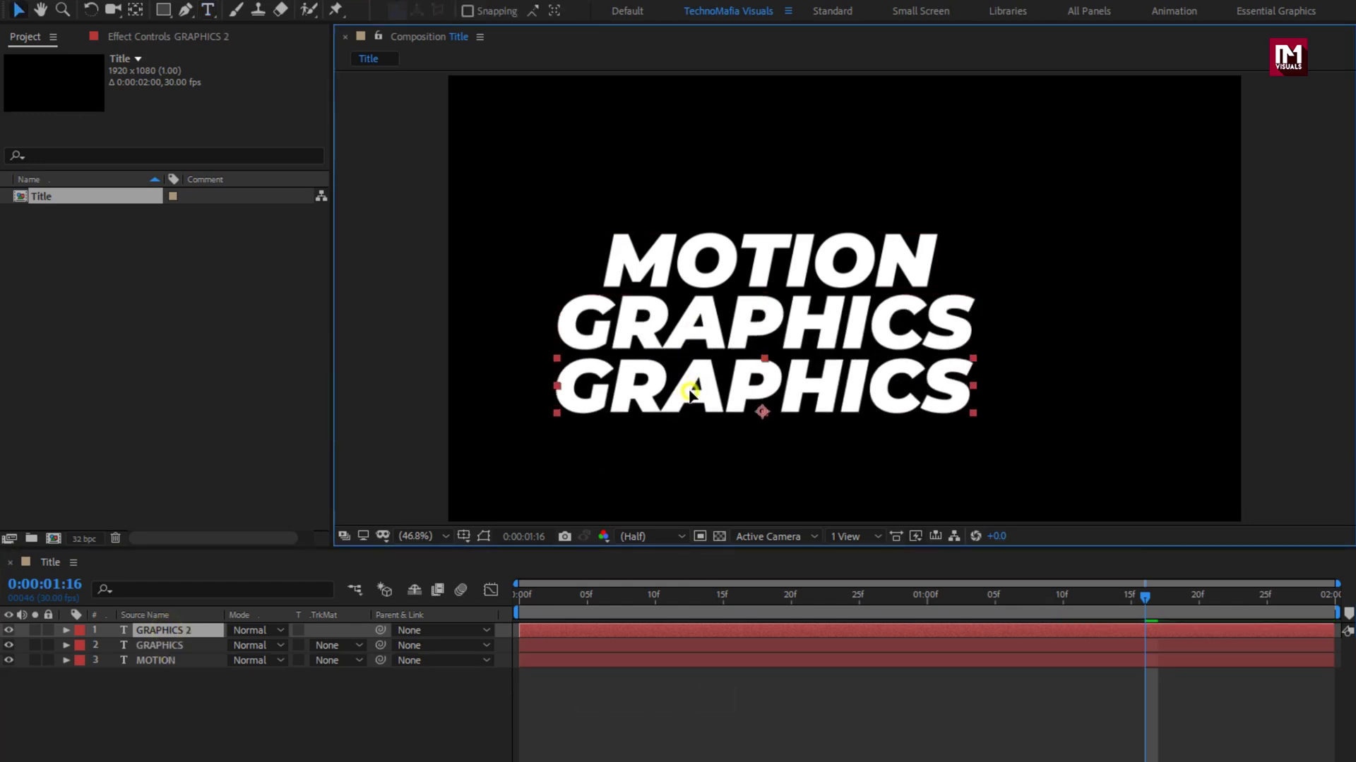
Change the text of the third line to TITLE.
{"action": "double_click", "coordinate": [690, 391]}
{"action": "type", "text": "TIT"}
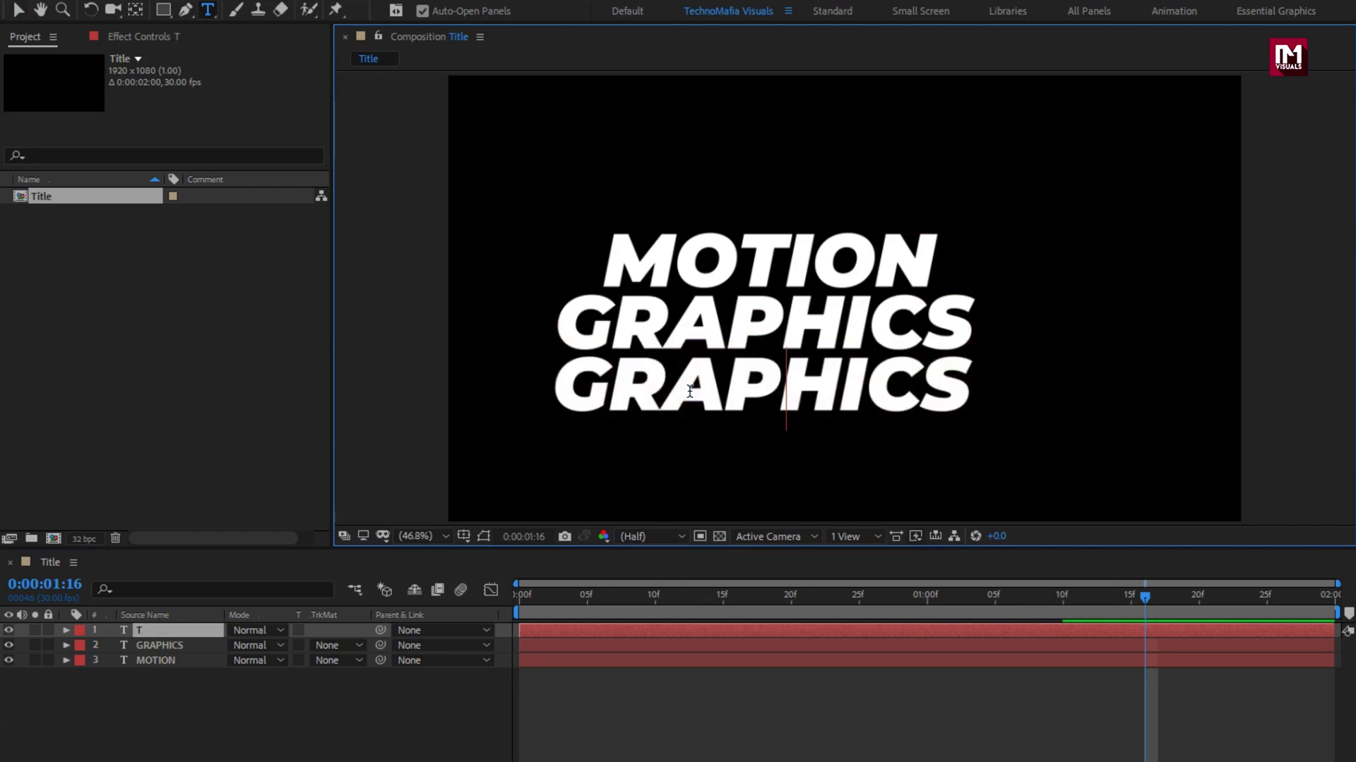
{"action": "type", "text": "LE"}
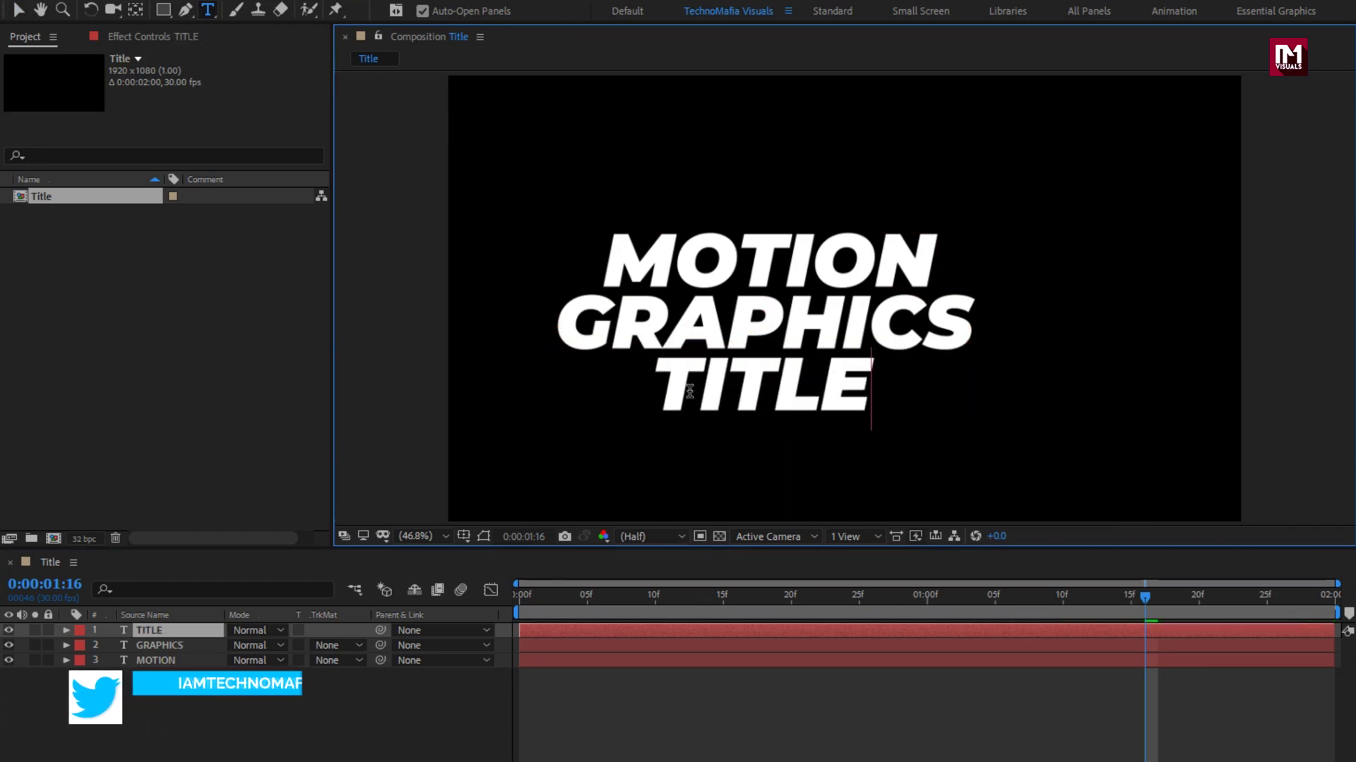
{"action": "key", "text": "Escape"}
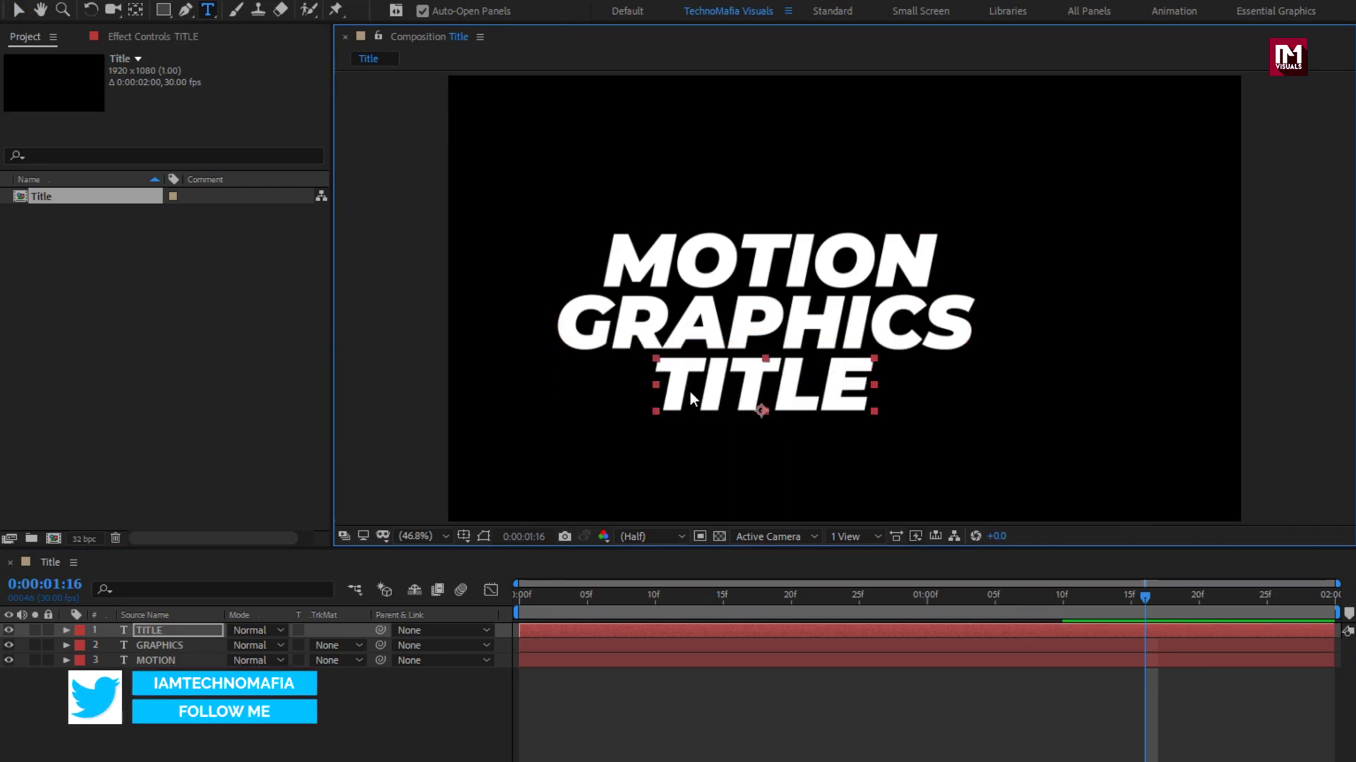
Reposition the GRAPHICS, TITLE and MOTION text lines so they form an evenly spaced stack aligned along their left edges.
{"action": "left_click", "coordinate": [677, 319]}
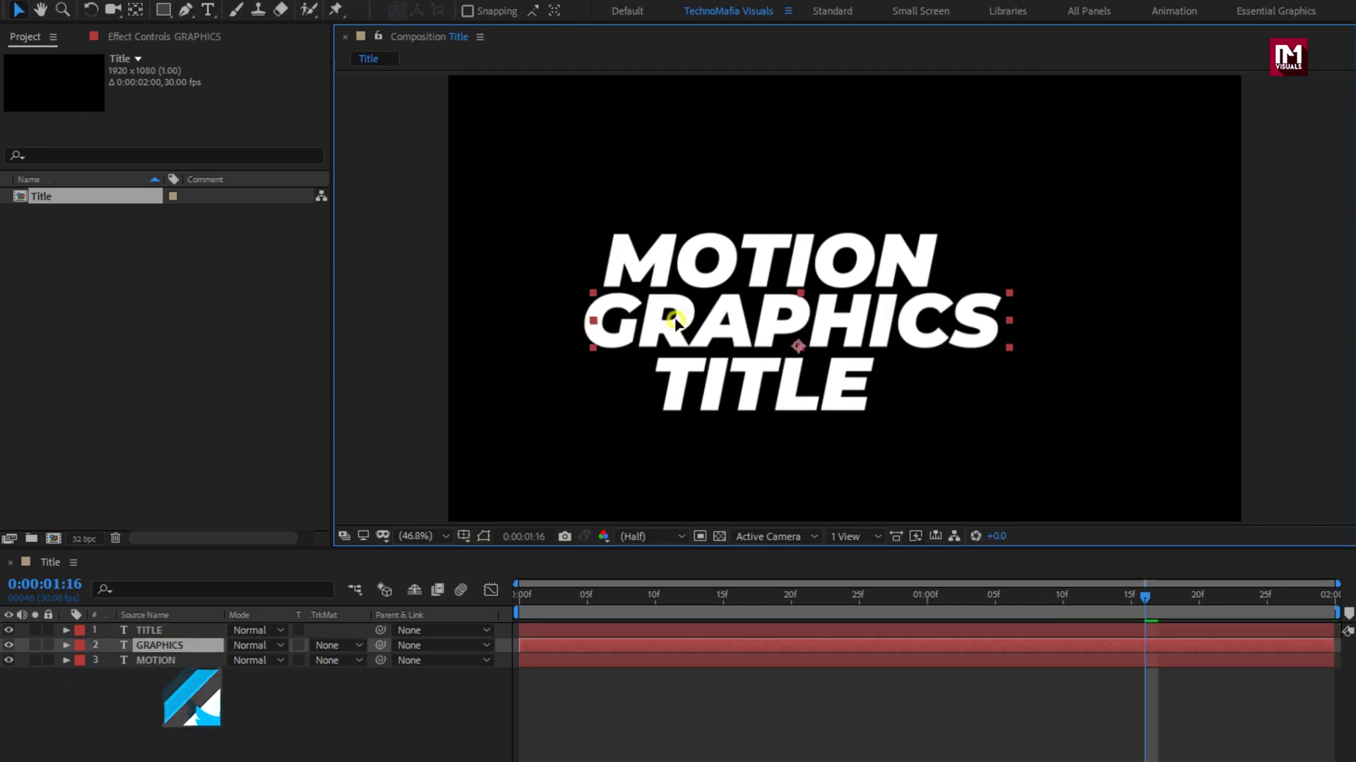
{"action": "left_click_drag", "start_coordinate": [675, 387], "coordinate": [619, 386]}
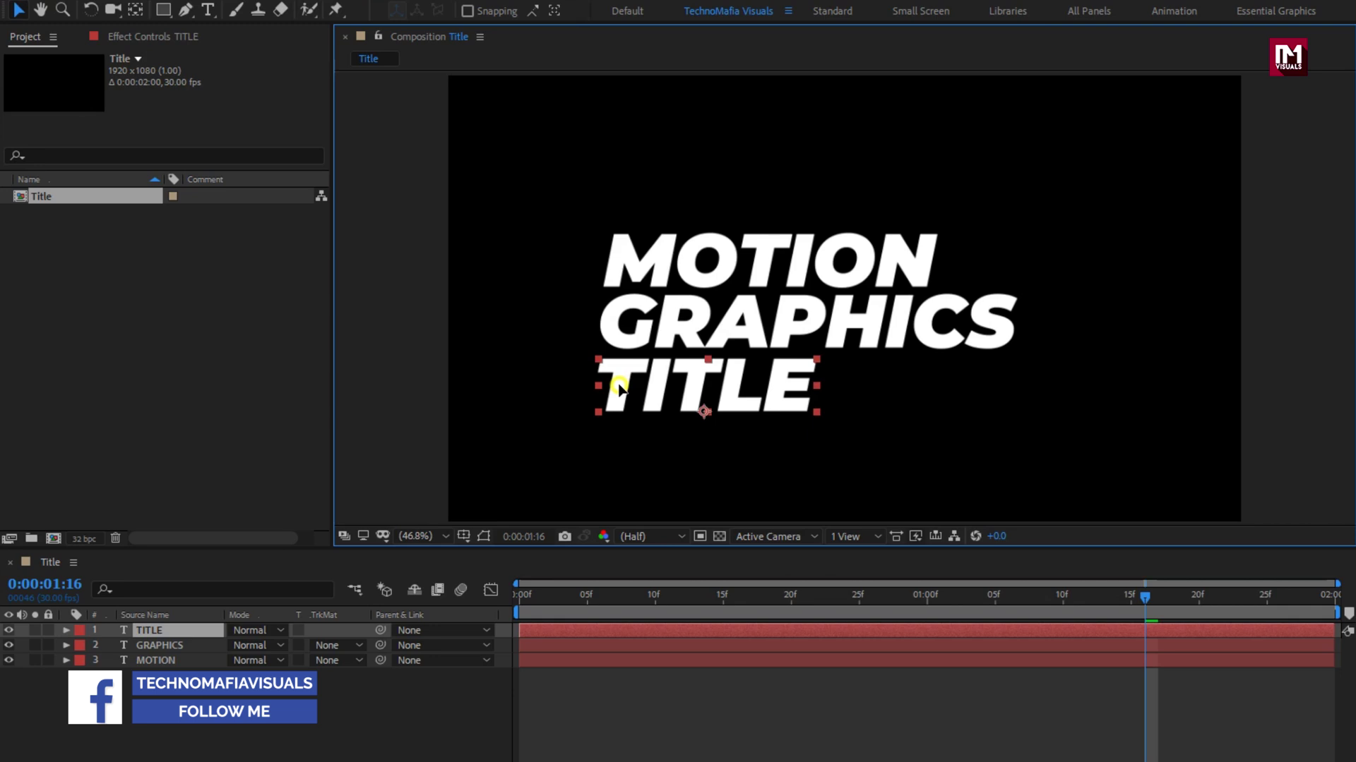
{"action": "left_click_drag", "start_coordinate": [706, 608], "coordinate": [1072, 548]}
{"action": "mouse_move", "coordinate": [770, 268]}
{"action": "left_mouse_down"}
{"action": "mouse_move", "coordinate": [740, 223]}
{"action": "mouse_move", "coordinate": [748, 254]}
{"action": "left_mouse_up"}
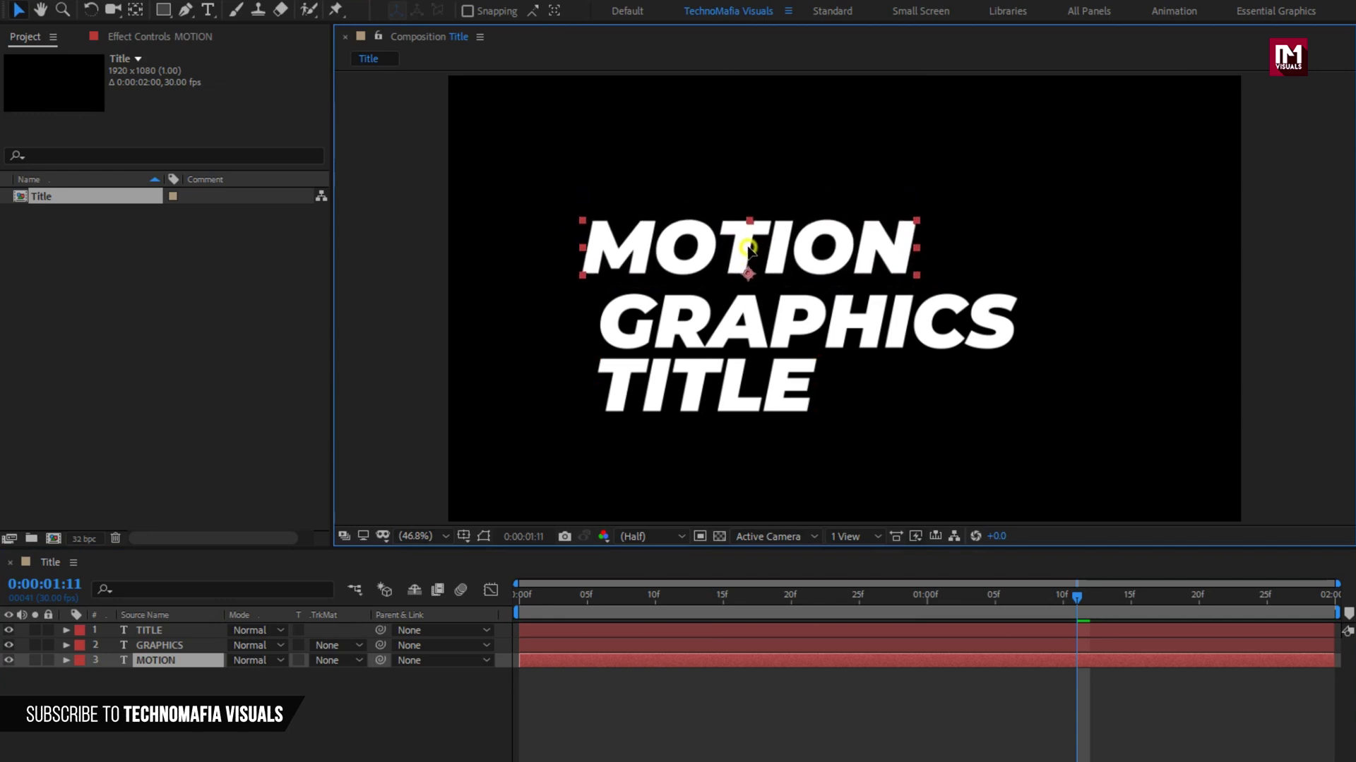
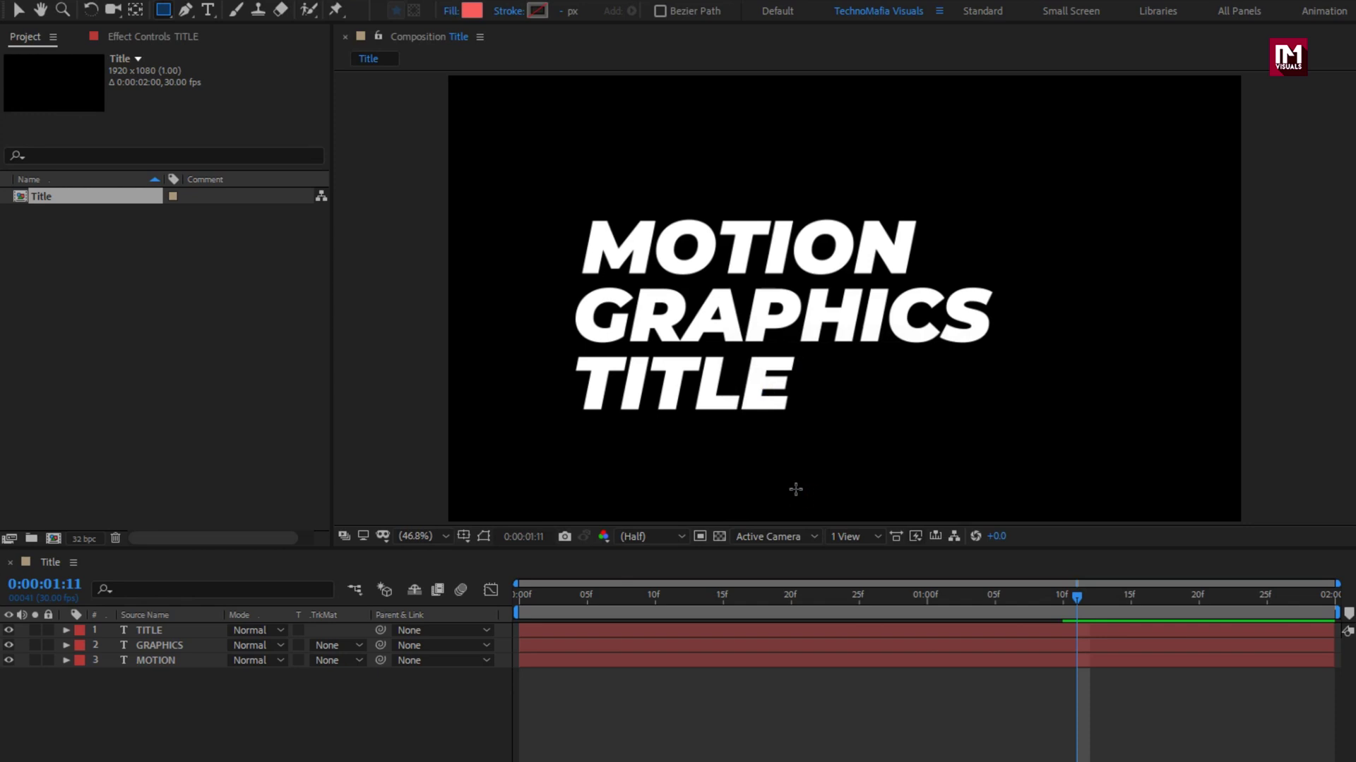
Draw a red rectangle covering the MOTION text and place its shape layer directly above the MOTION layer.
{"action": "mouse_move", "coordinate": [969, 215]}
{"action": "left_mouse_down"}
{"action": "mouse_move", "coordinate": [653, 250]}
{"action": "mouse_move", "coordinate": [570, 281]}
{"action": "left_mouse_up"}
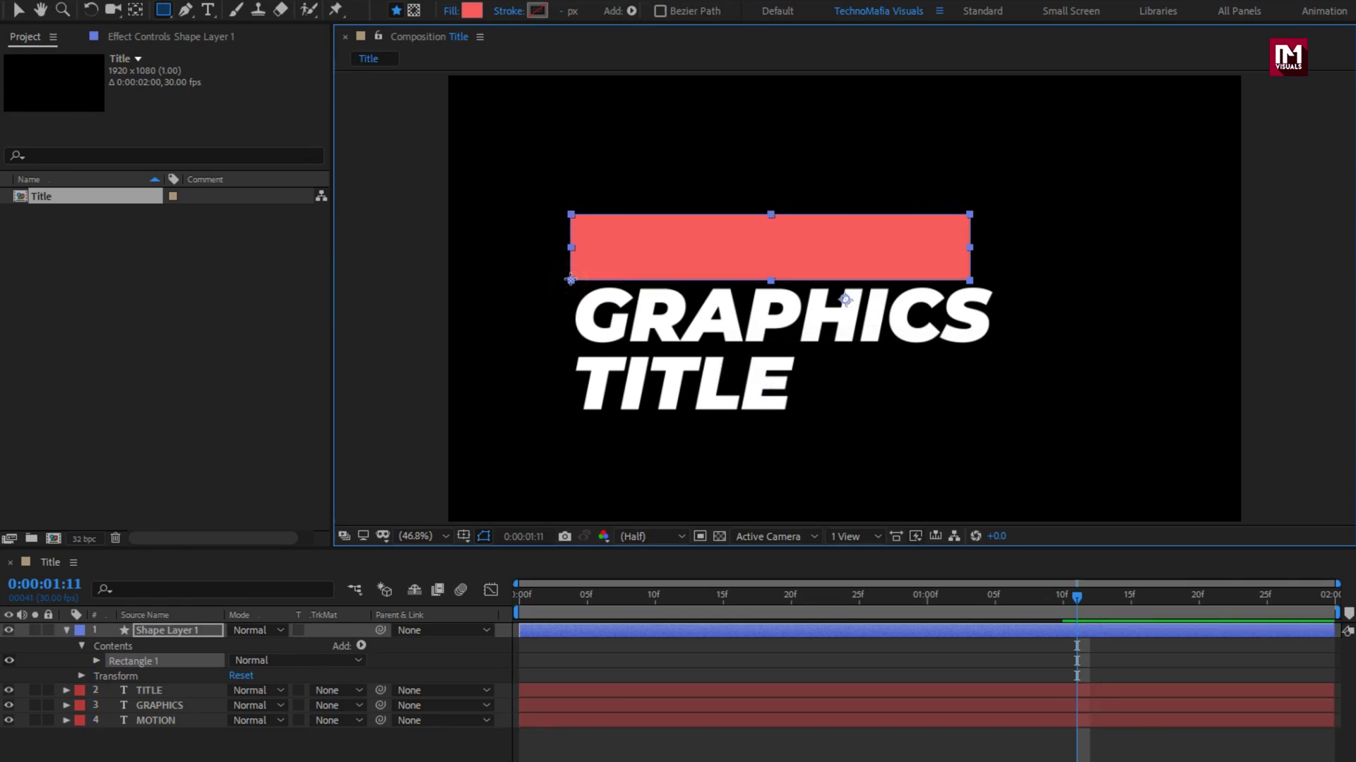
{"action": "left_click", "coordinate": [66, 629]}
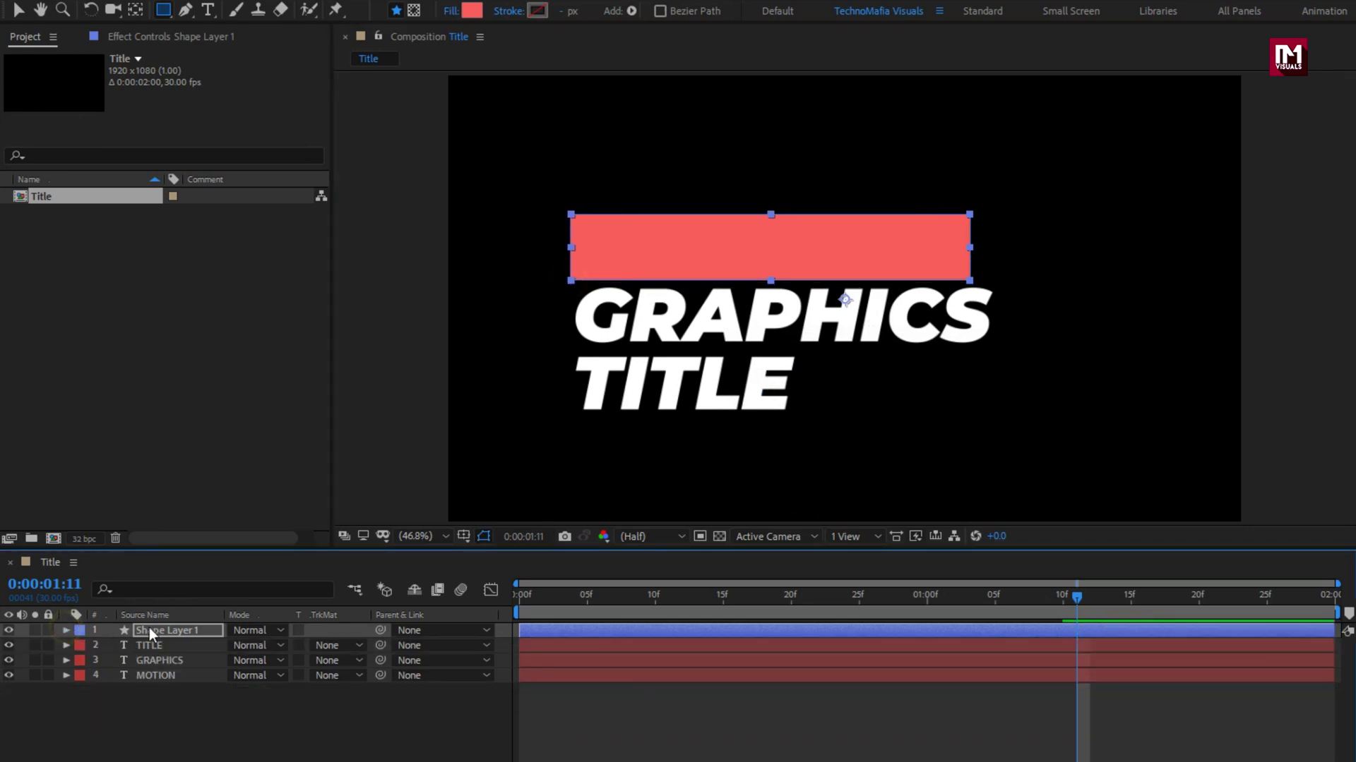
{"action": "left_click_drag", "start_coordinate": [176, 651], "coordinate": [179, 667]}
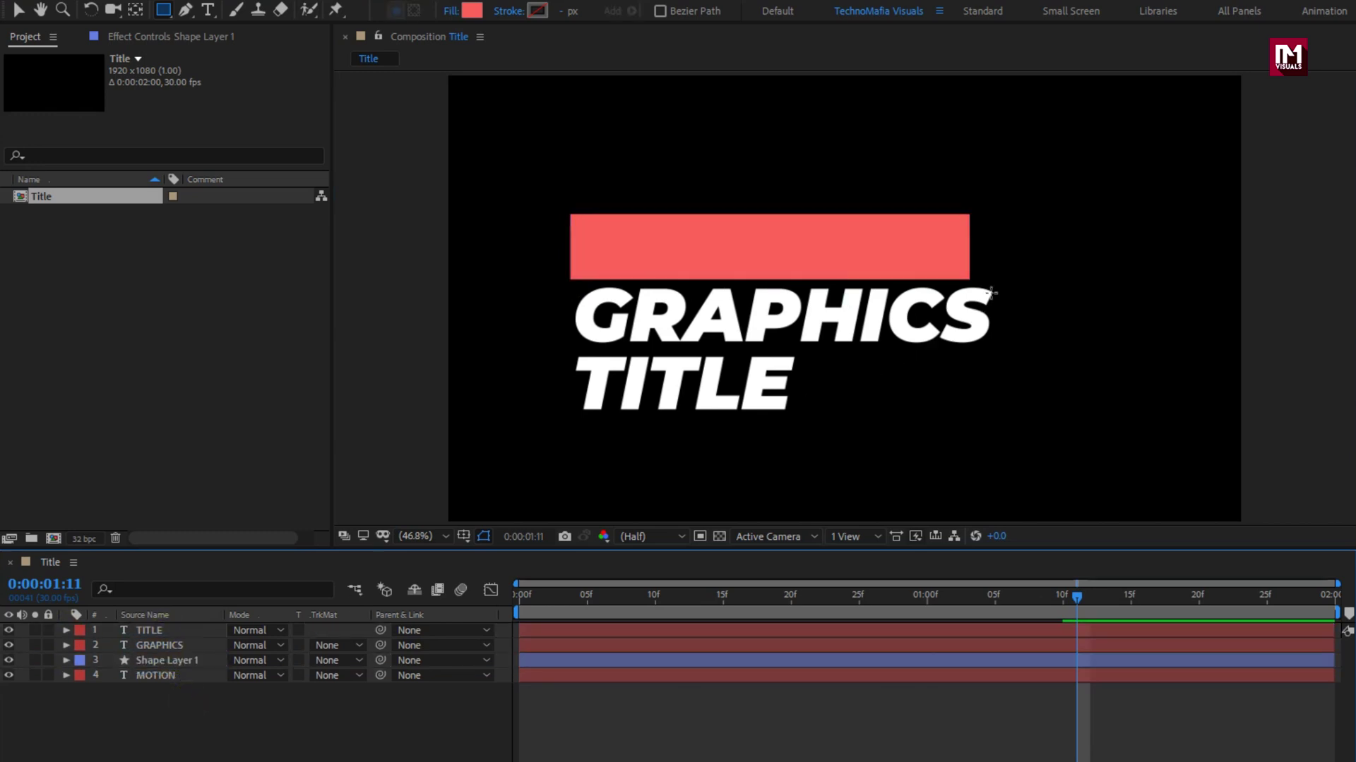
Draw a red rectangle covering the GRAPHICS text and place its shape layer directly above the GRAPHICS layer.
{"action": "left_click_drag", "start_coordinate": [1011, 277], "coordinate": [568, 344]}
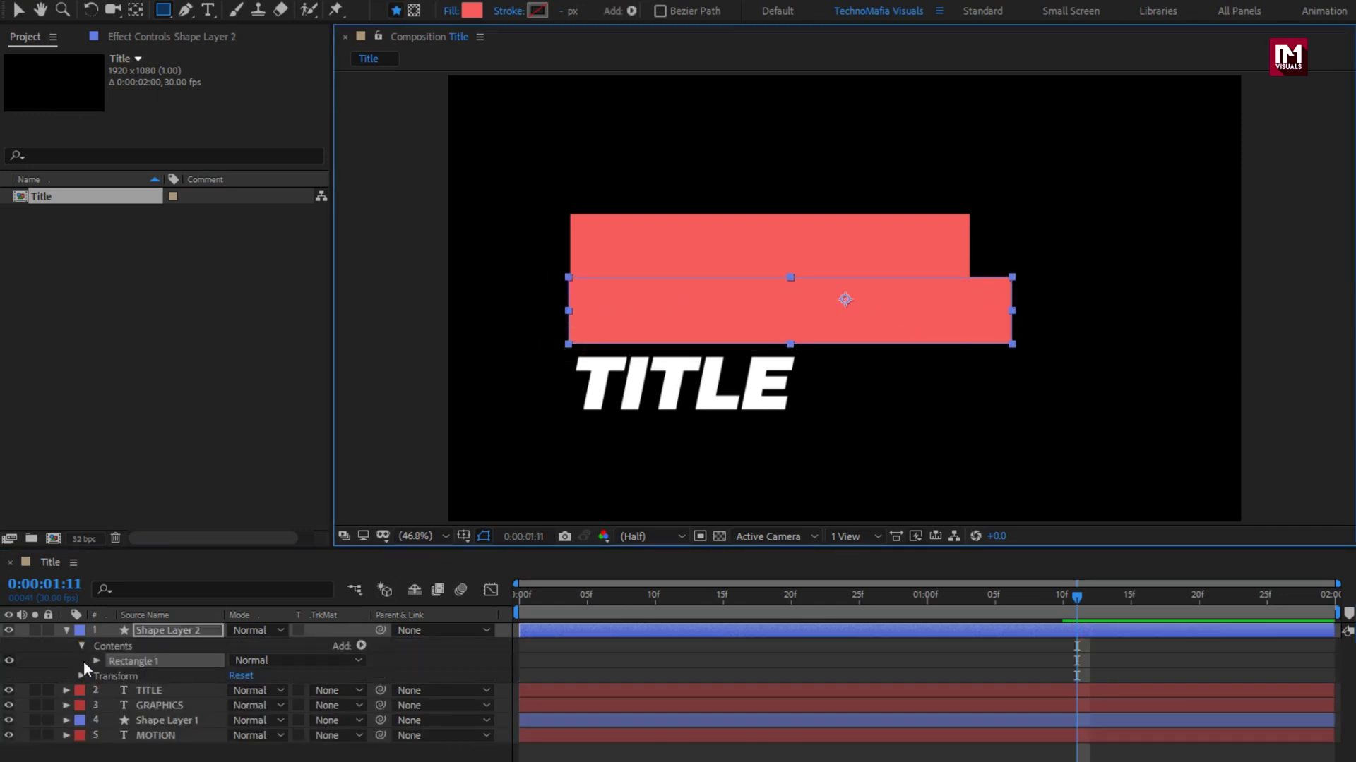
{"action": "left_click", "coordinate": [67, 631]}
{"action": "left_click_drag", "start_coordinate": [176, 634], "coordinate": [182, 649]}
{"action": "left_click", "coordinate": [207, 725]}
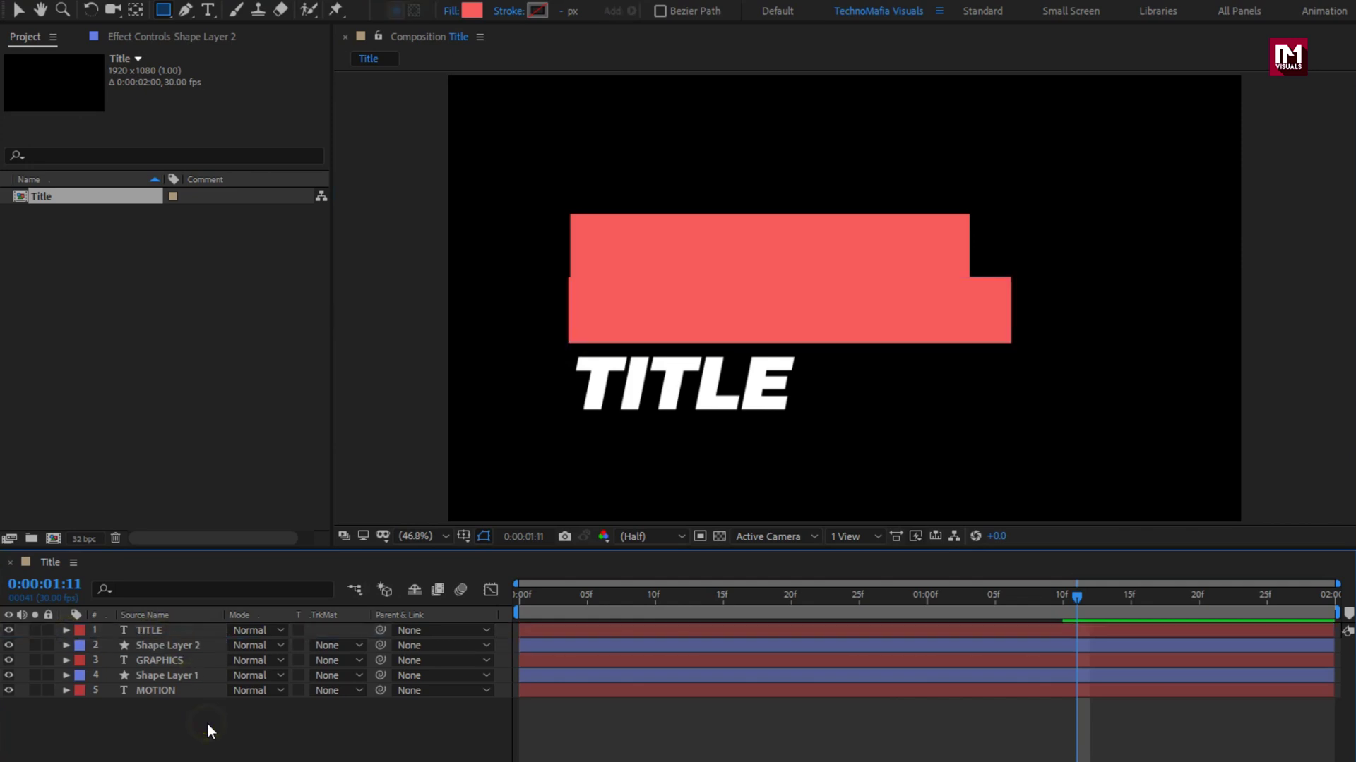
Draw a red rectangle covering the TITLE text, keeping its collapsed shape layer directly above the TITLE layer.
{"action": "mouse_move", "coordinate": [902, 425]}
{"action": "left_mouse_down"}
{"action": "mouse_move", "coordinate": [560, 342]}
{"action": "mouse_move", "coordinate": [568, 351]}
{"action": "left_mouse_up"}
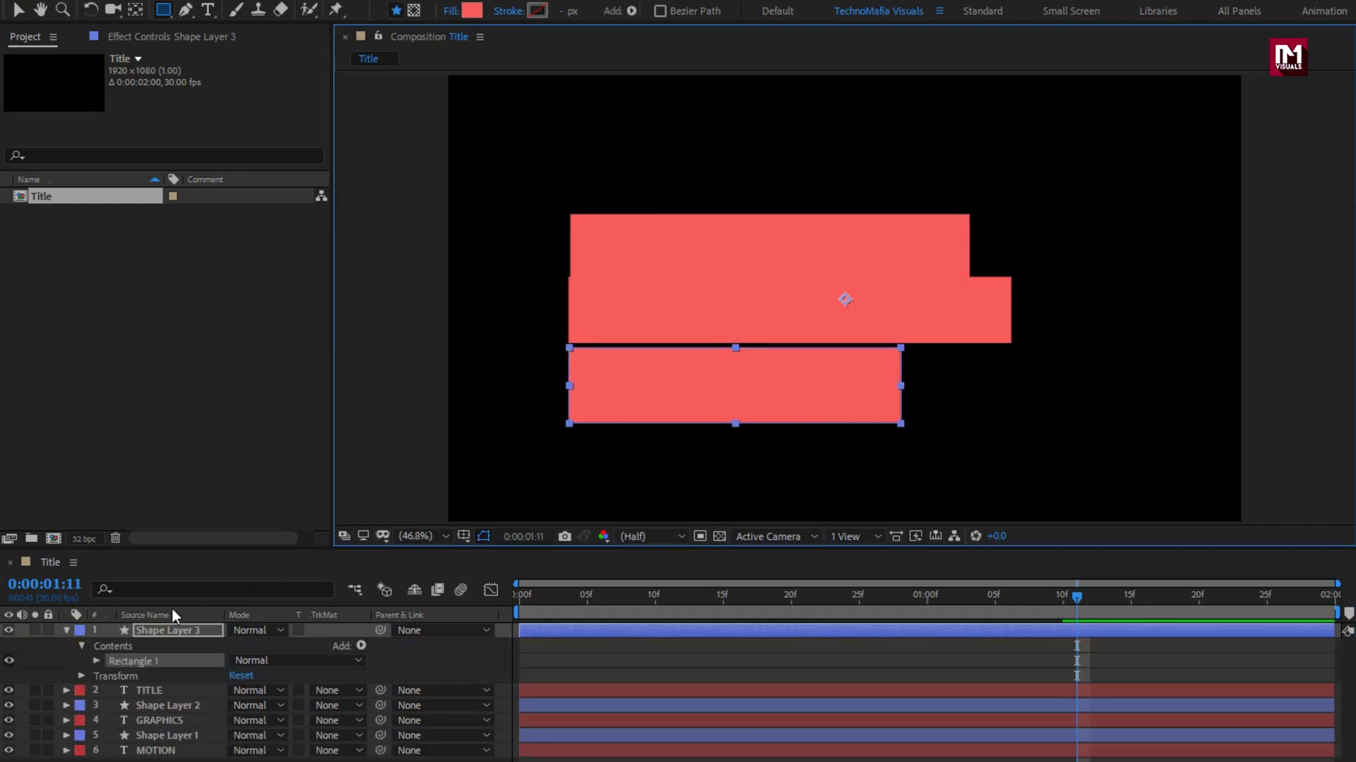
{"action": "left_click", "coordinate": [67, 630]}
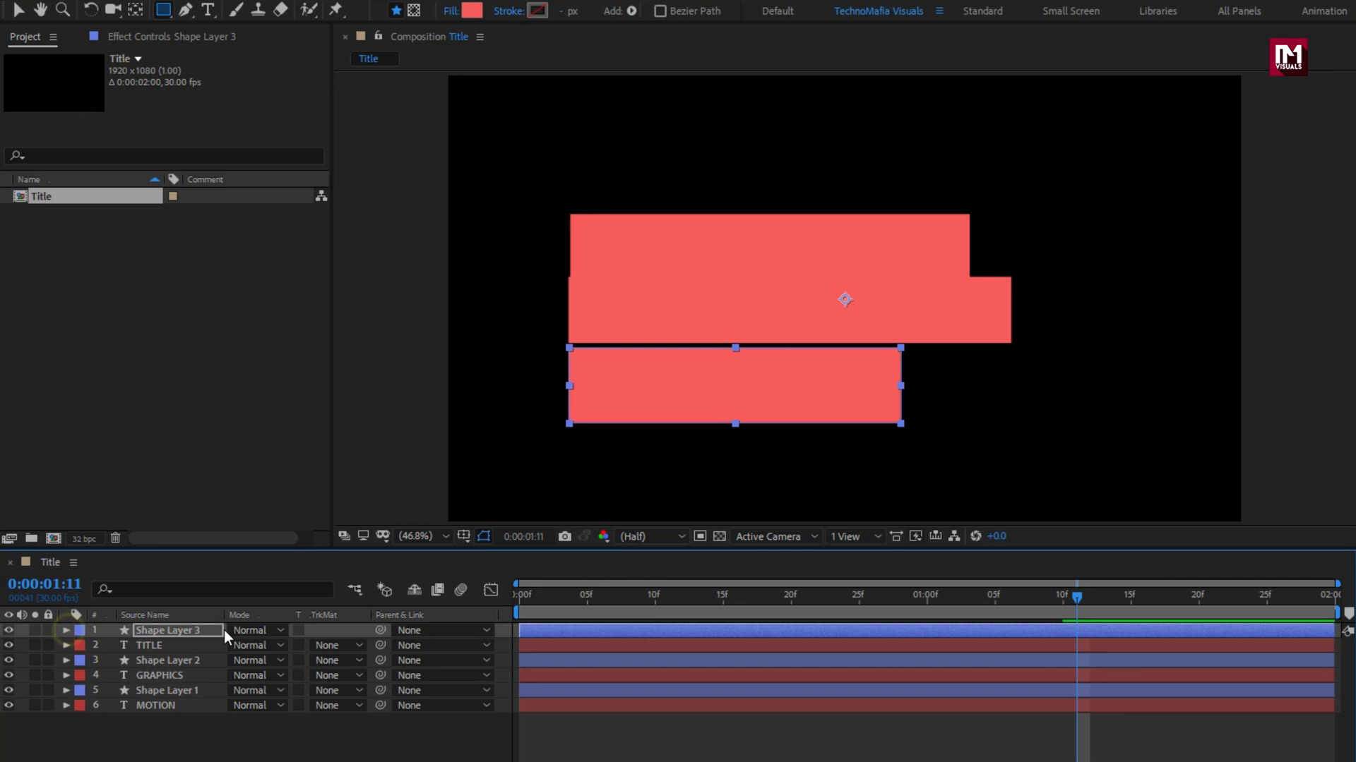
{"action": "left_click", "coordinate": [160, 646]}
Set the MOTION layer's track matte to Alpha Matte "Shape Layer 1" and the GRAPHICS layer's to Alpha Matte "Shape Layer 2".
{"action": "left_click", "coordinate": [161, 707]}
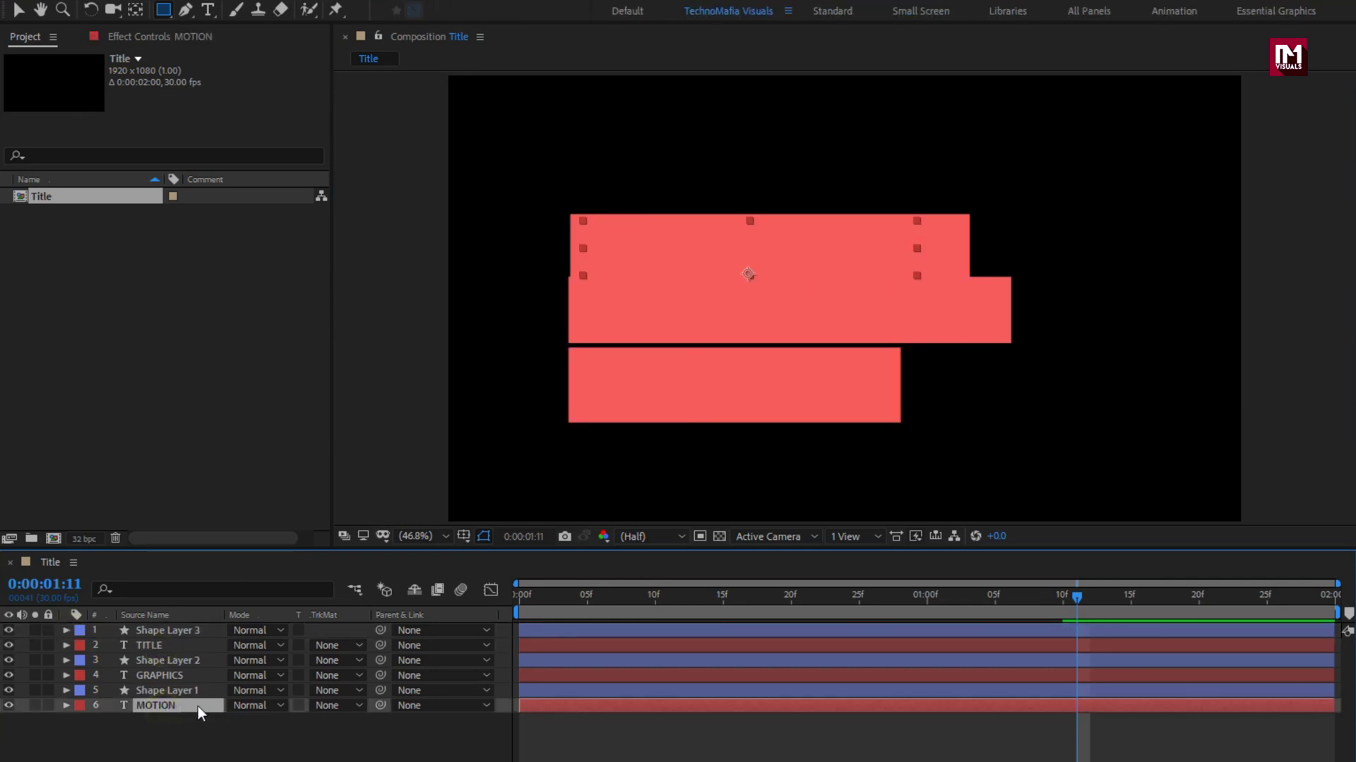
{"action": "left_click", "coordinate": [328, 706]}
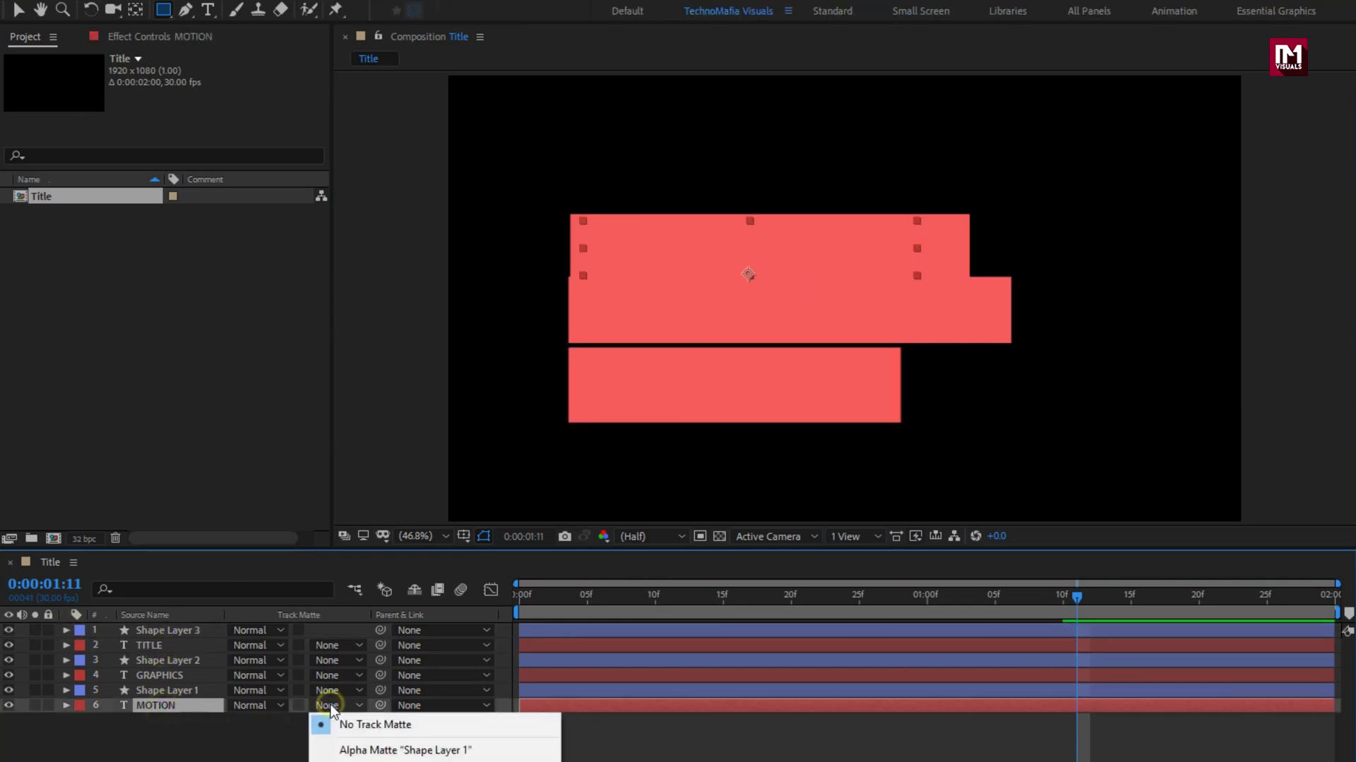
{"action": "left_click", "coordinate": [461, 751]}
{"action": "left_click", "coordinate": [172, 679]}
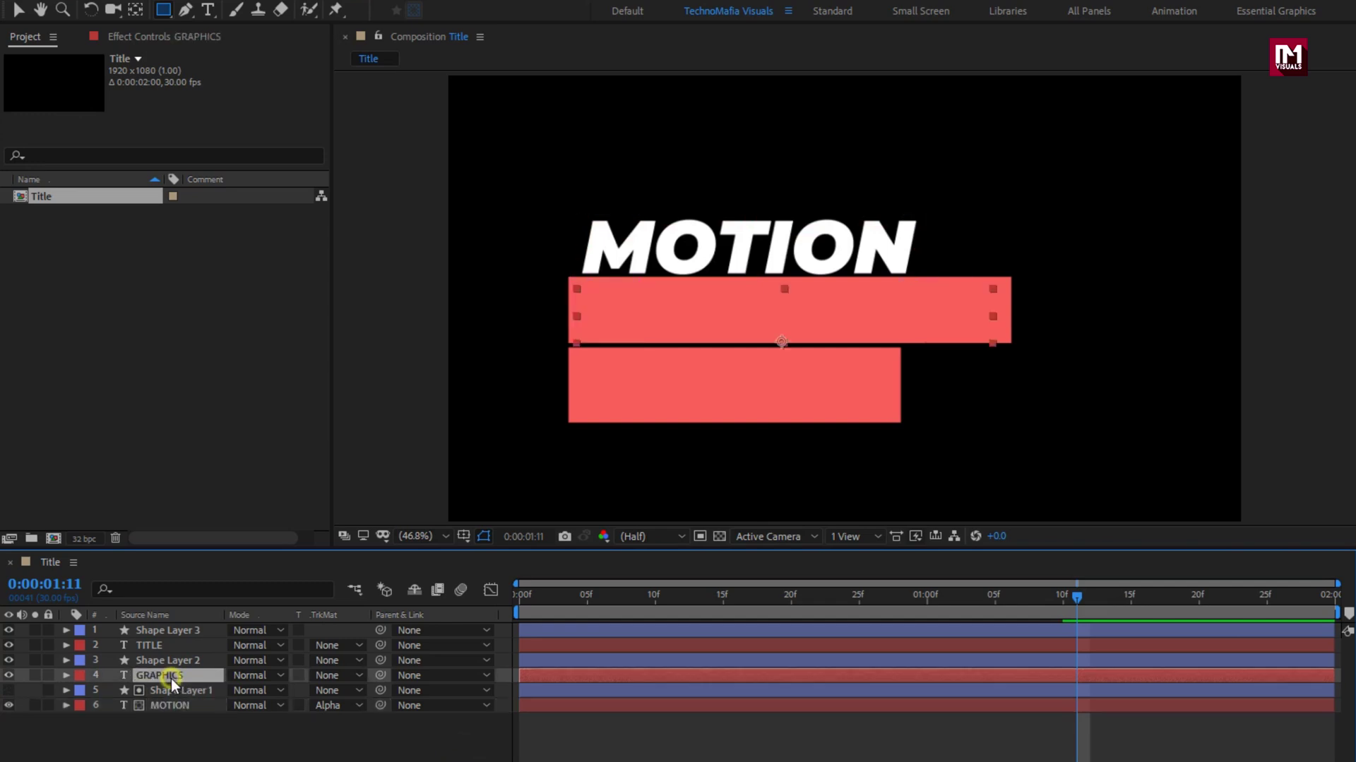
{"action": "left_click", "coordinate": [328, 676]}
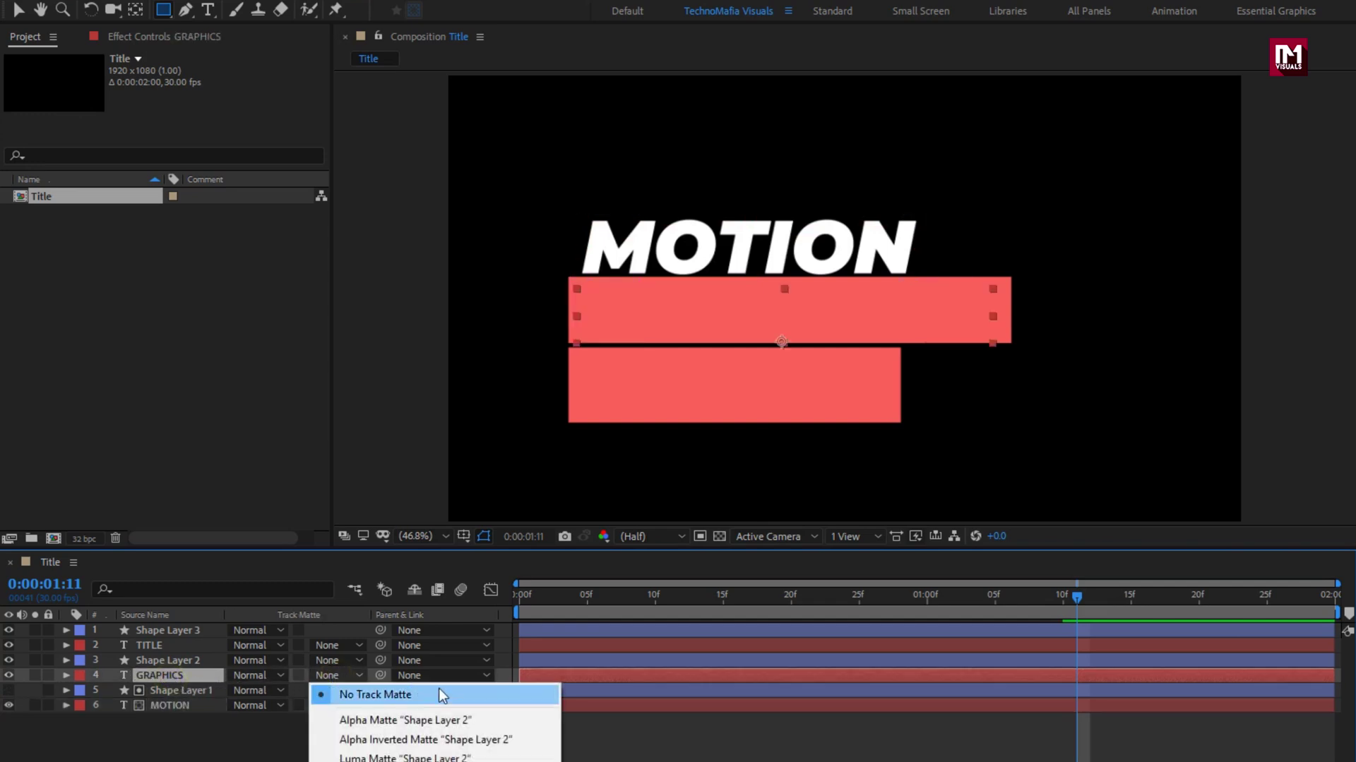
{"action": "left_click", "coordinate": [473, 718]}
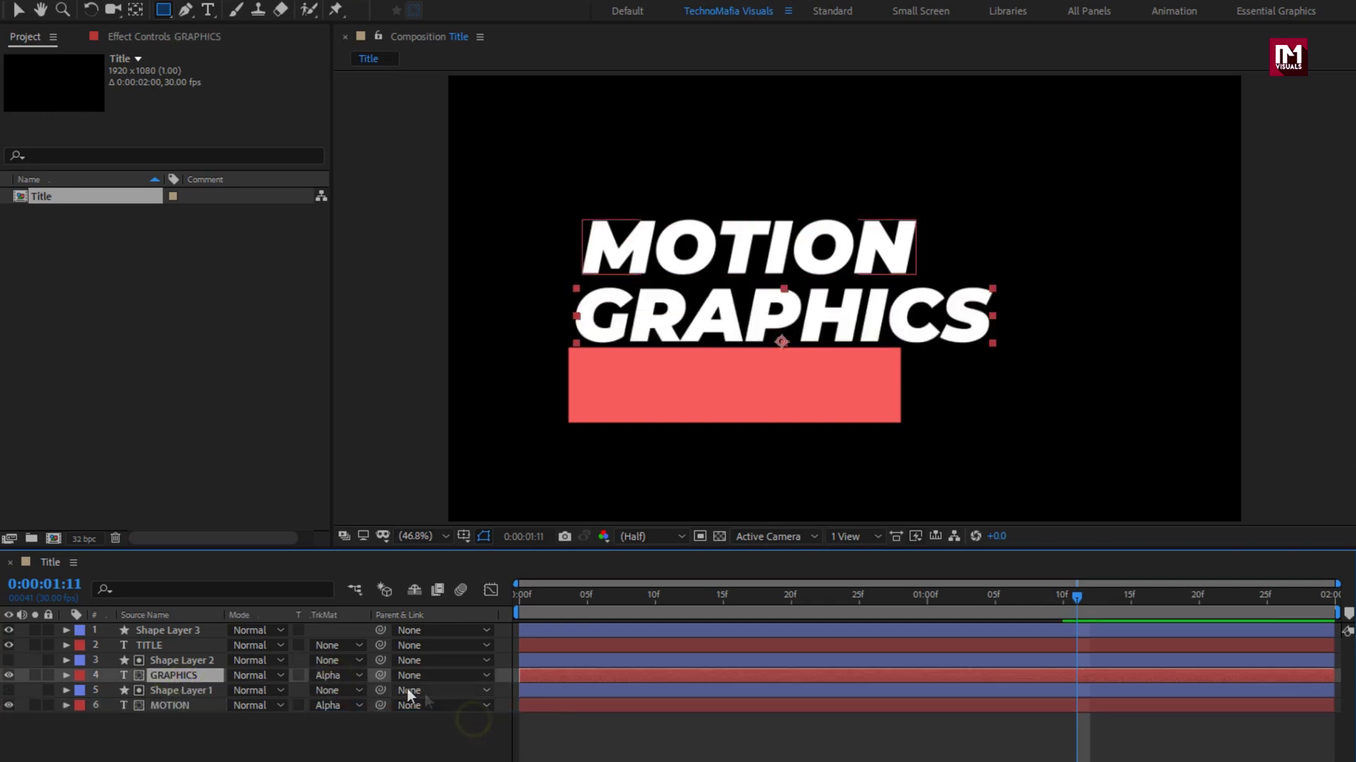
Set the TITLE layer's track matte to Alpha Matte "Shape Layer 3" and preview the animation from the start.
{"action": "left_click", "coordinate": [161, 646]}
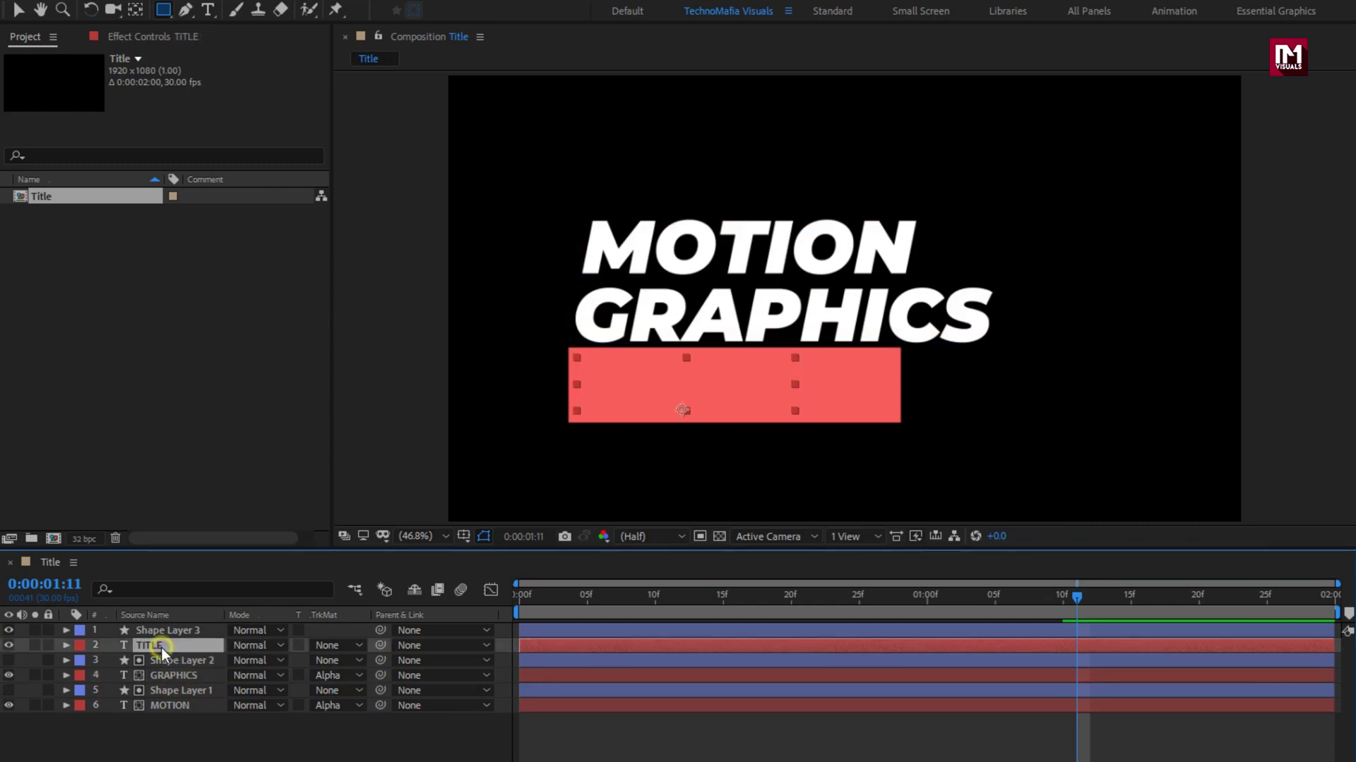
{"action": "left_click", "coordinate": [340, 646]}
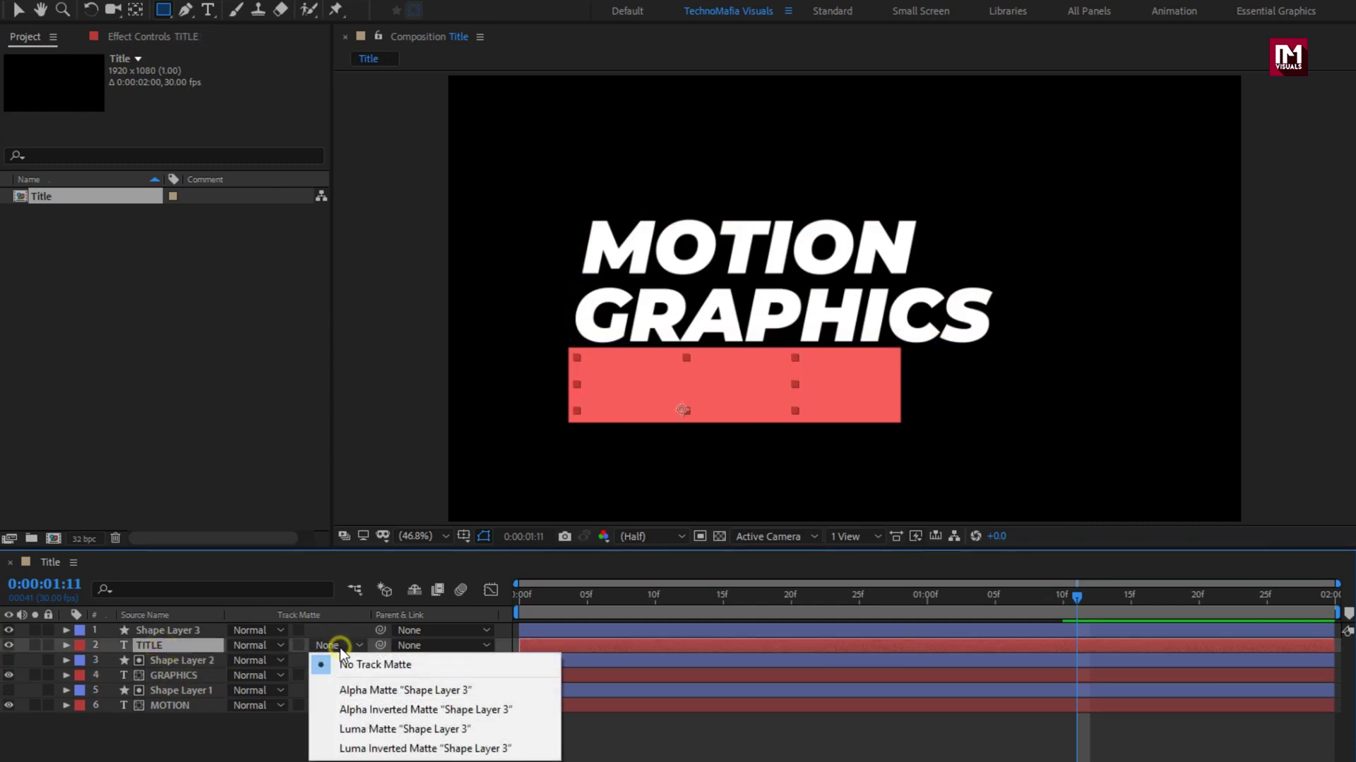
{"action": "left_click", "coordinate": [479, 692]}
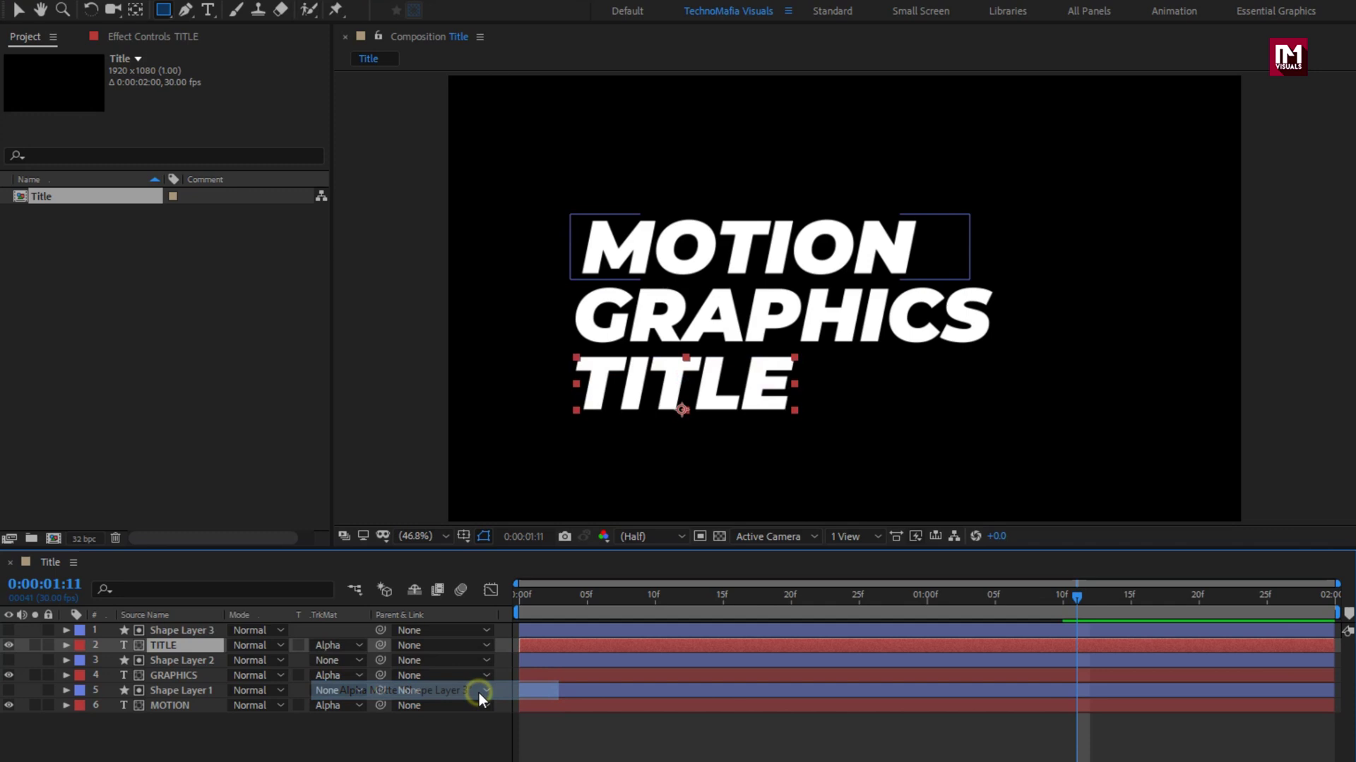
{"action": "left_click", "coordinate": [370, 755]}
{"action": "left_click_drag", "start_coordinate": [567, 597], "coordinate": [519, 596]}
{"action": "key", "text": "space"}
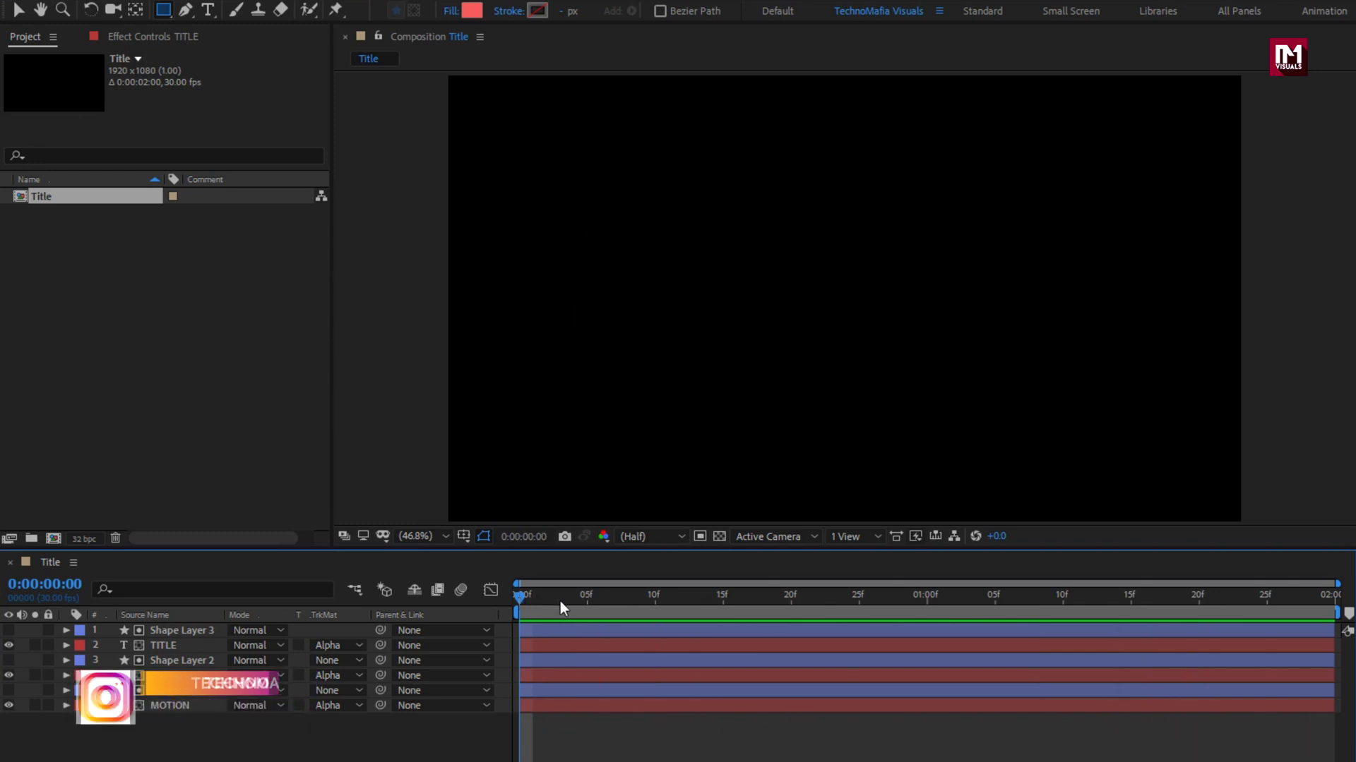
Shift the GRAPHICS layer and its matte Shape Layer 2 together in time to start at frame 5.
{"action": "left_click", "coordinate": [171, 678]}
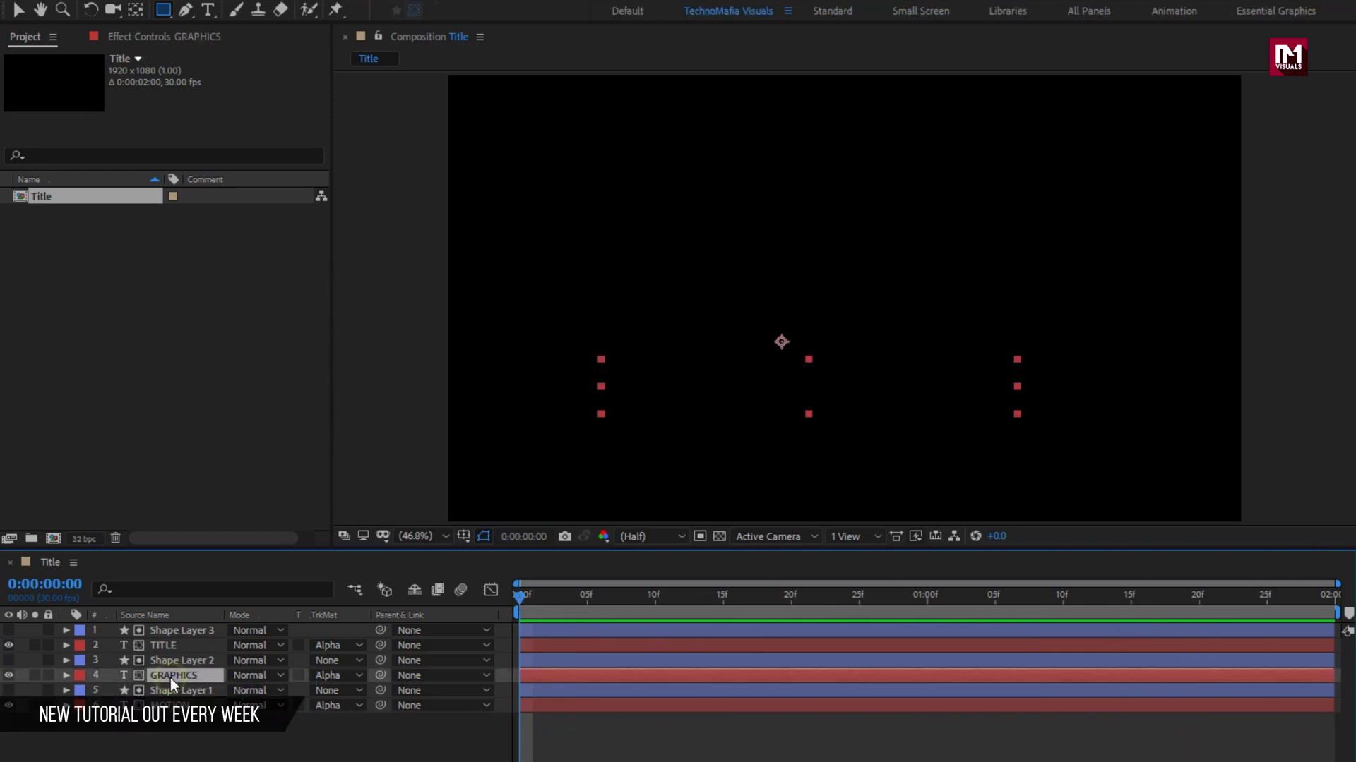
{"action": "left_click", "coordinate": [177, 660], "text": "ctrl"}
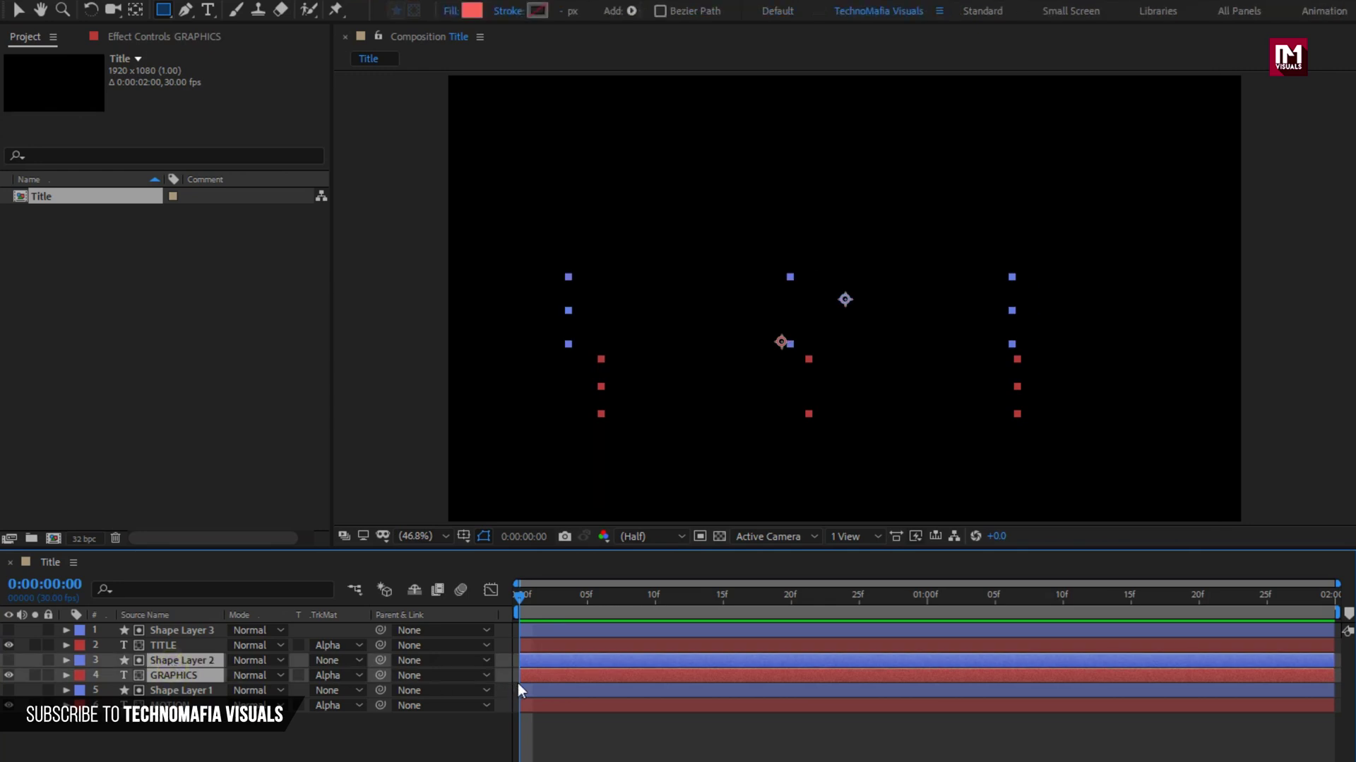
{"action": "left_click_drag", "start_coordinate": [531, 675], "coordinate": [599, 669]}
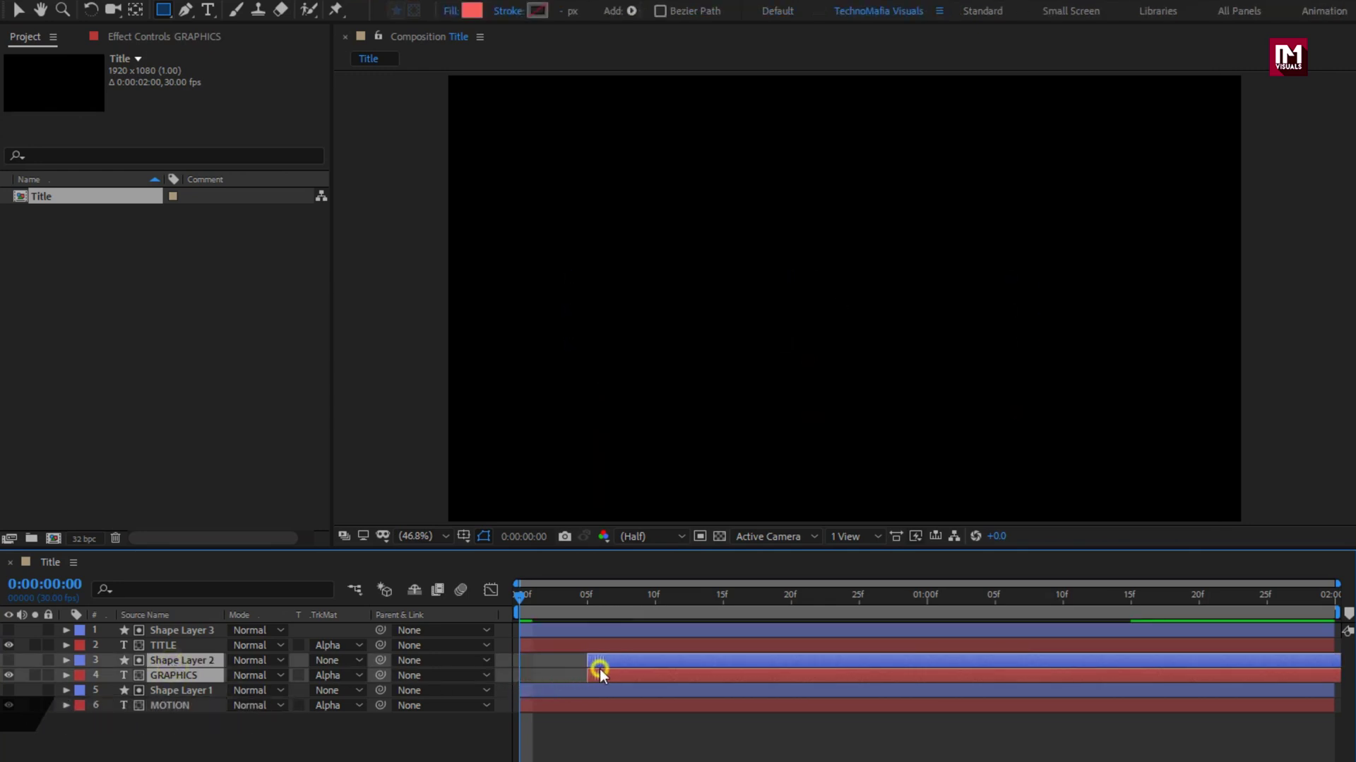
Shift the TITLE layer and its matte Shape Layer 3 together to start at frame 10, and preview the animation from the start.
{"action": "left_click", "coordinate": [171, 644]}
{"action": "left_click", "coordinate": [181, 631], "text": "ctrl"}
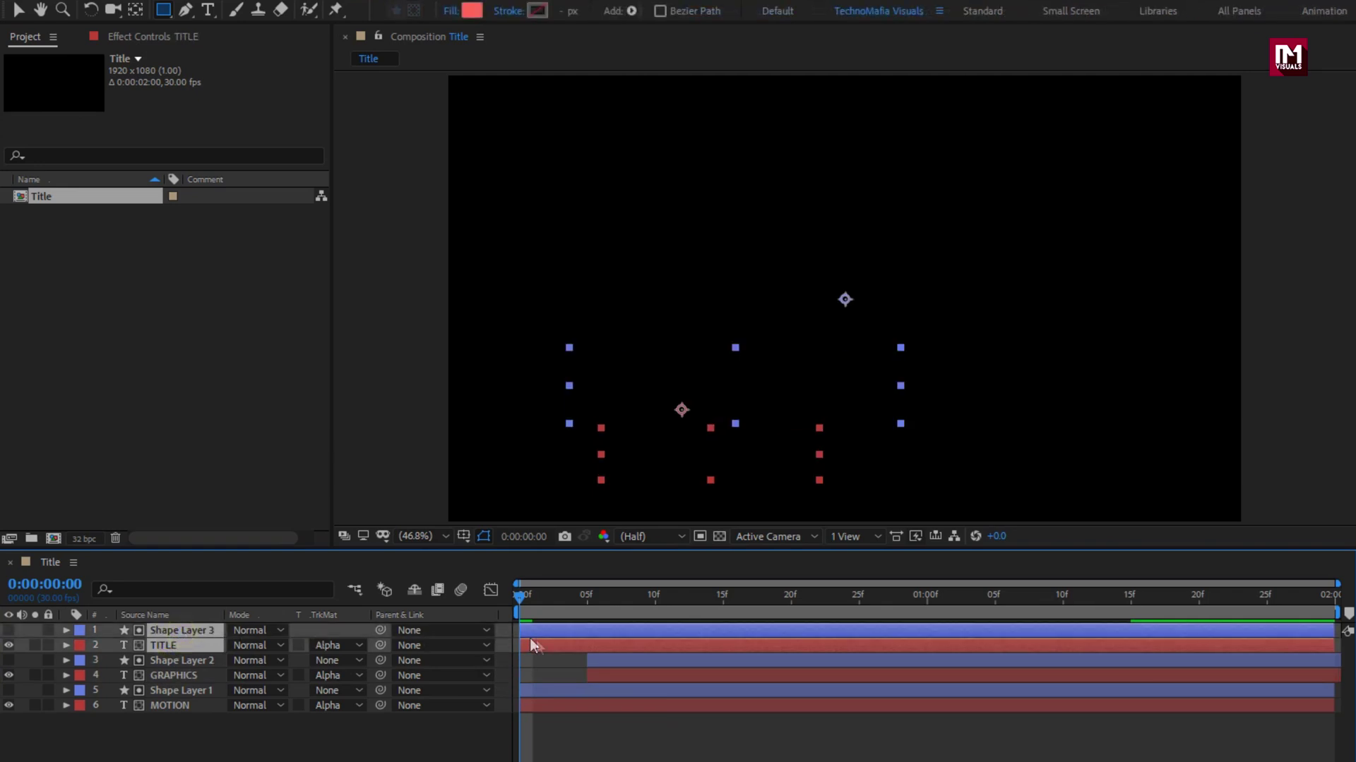
{"action": "left_click_drag", "start_coordinate": [530, 644], "coordinate": [644, 645]}
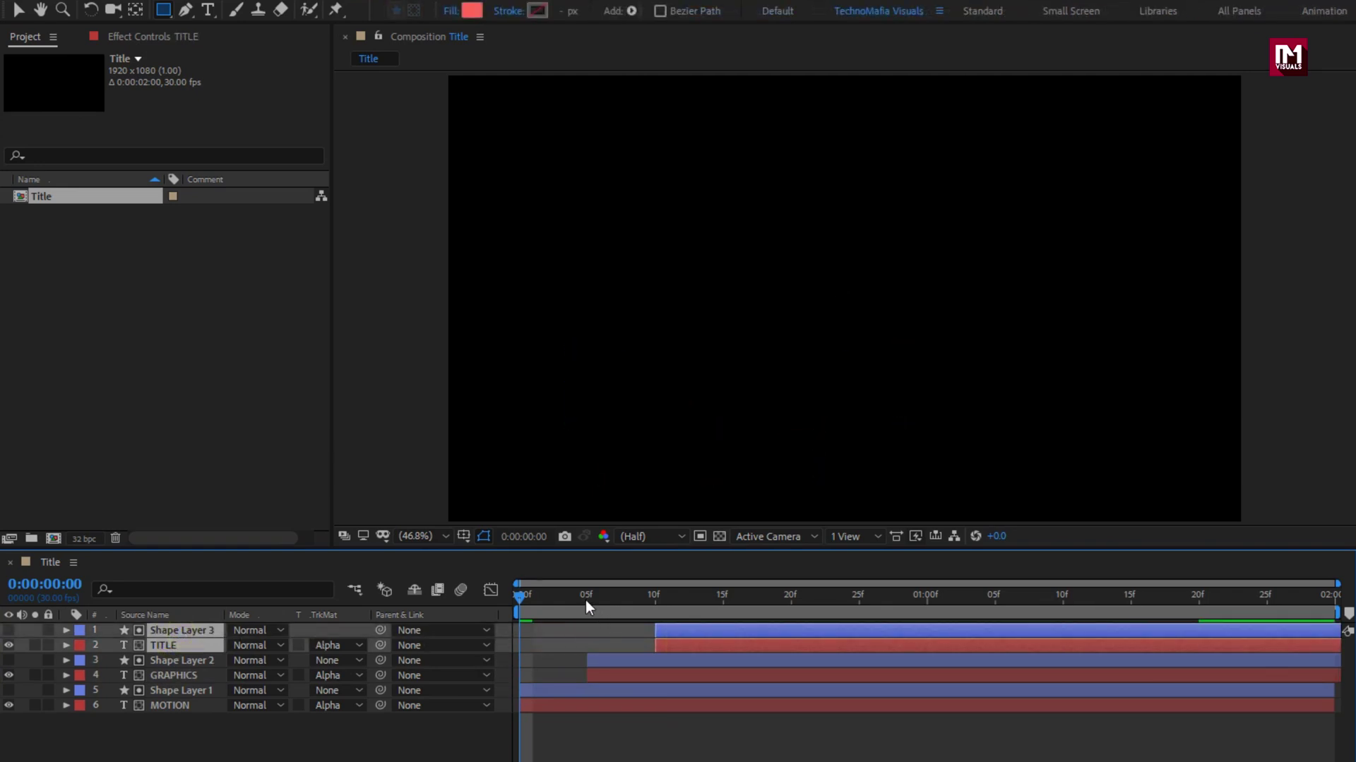
{"action": "left_click_drag", "start_coordinate": [586, 600], "coordinate": [511, 604]}
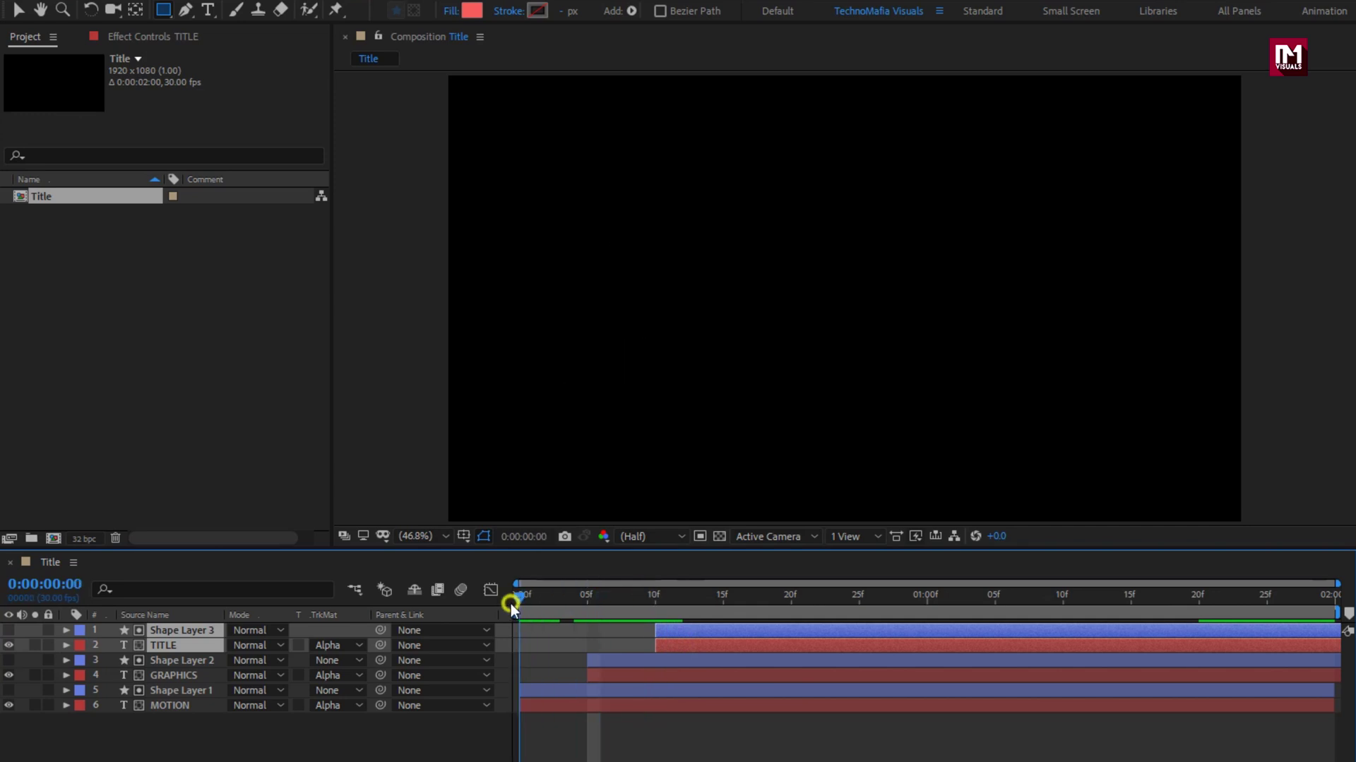
{"action": "key", "text": "space"}
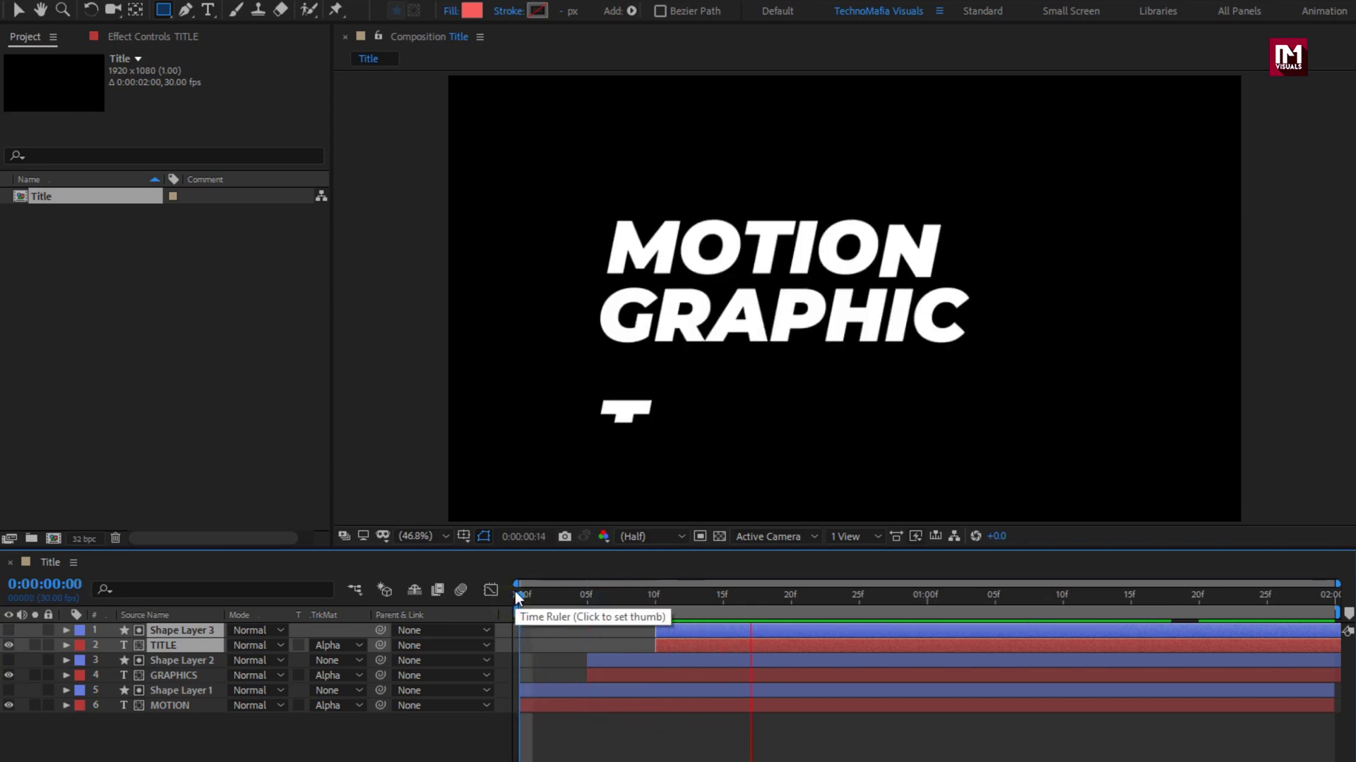